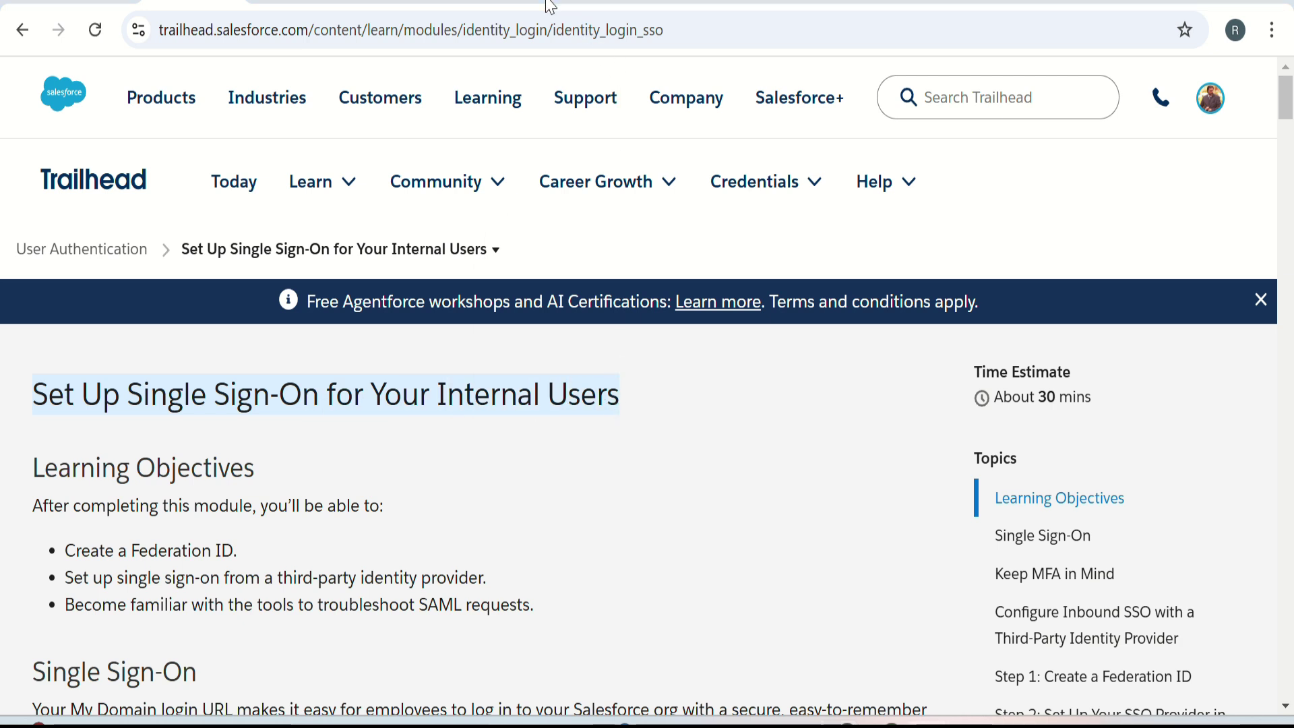
Step: Go to the hands-on challenge of the single sign-on unit and launch the "user Authentication new" playground
{"action": "scroll", "coordinate": [594, 552], "scroll_direction": "down", "scroll_amount": 20}
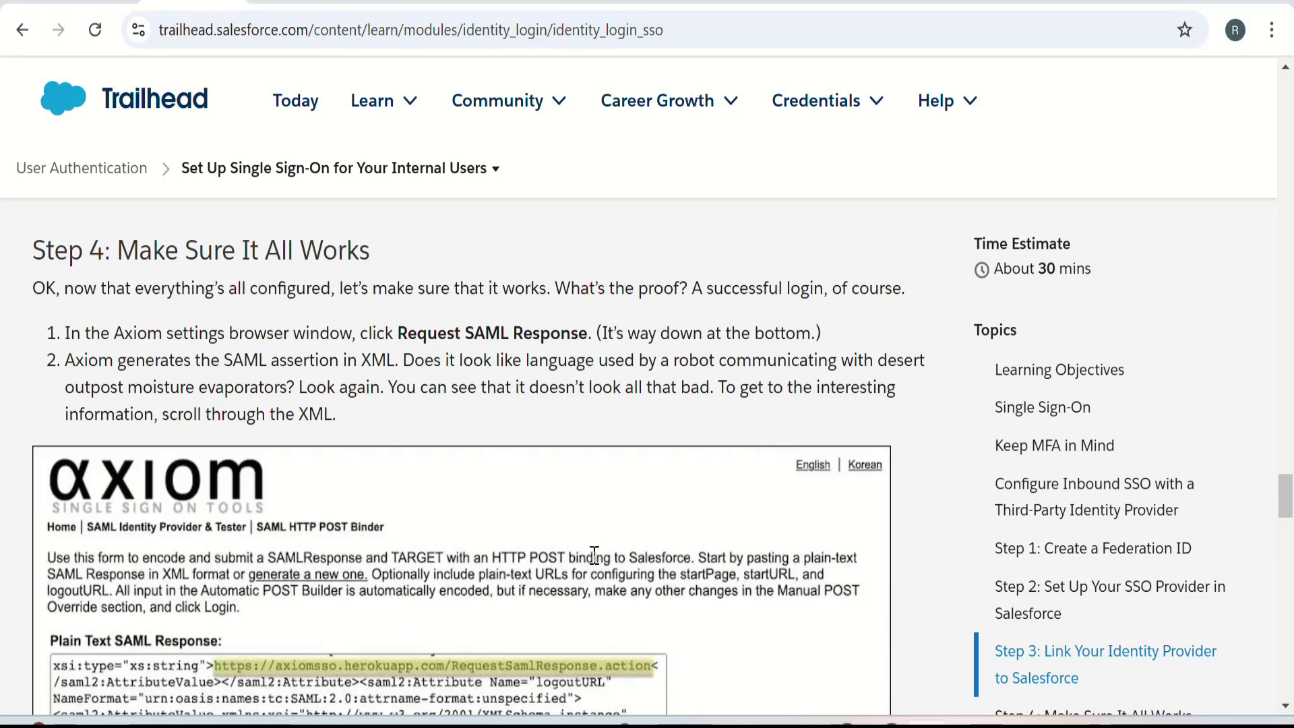
{"action": "scroll", "coordinate": [594, 552], "scroll_direction": "down", "scroll_amount": 20}
{"action": "left_click", "coordinate": [845, 480]}
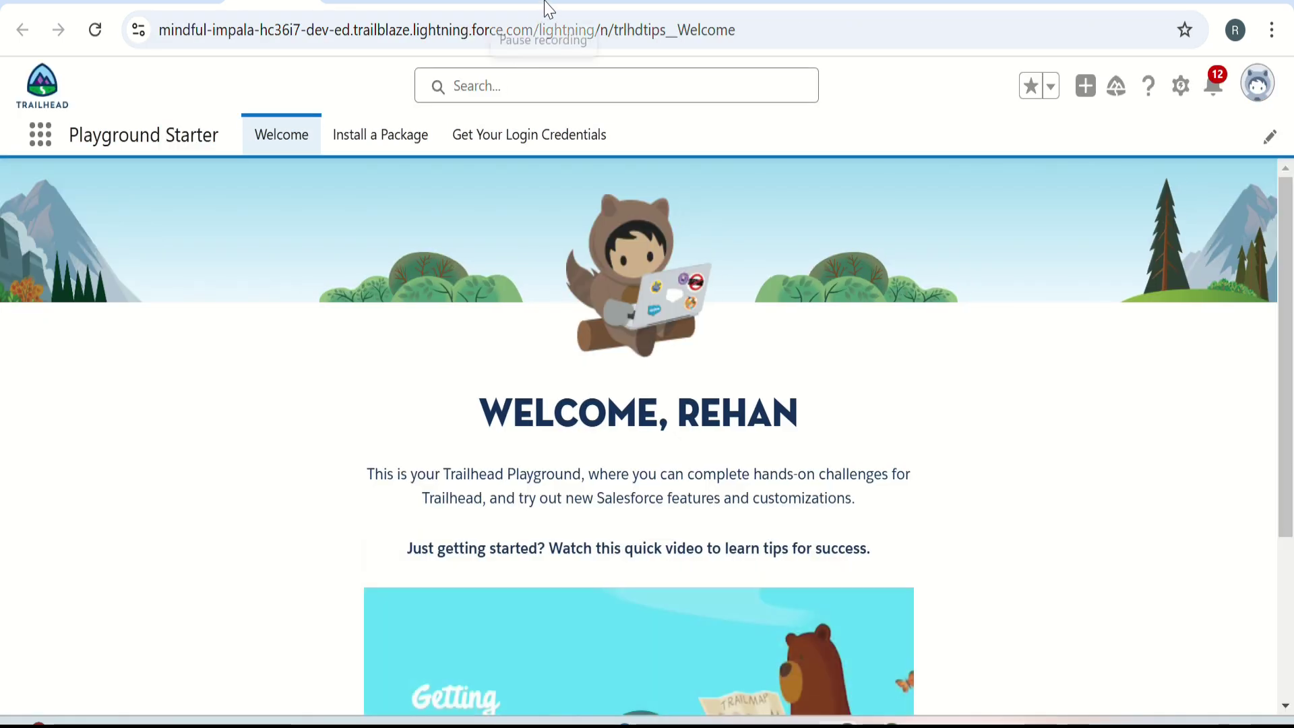
Step: Open Setup for the current app from the launched playground and switch to its page
{"action": "left_click", "coordinate": [1181, 85]}
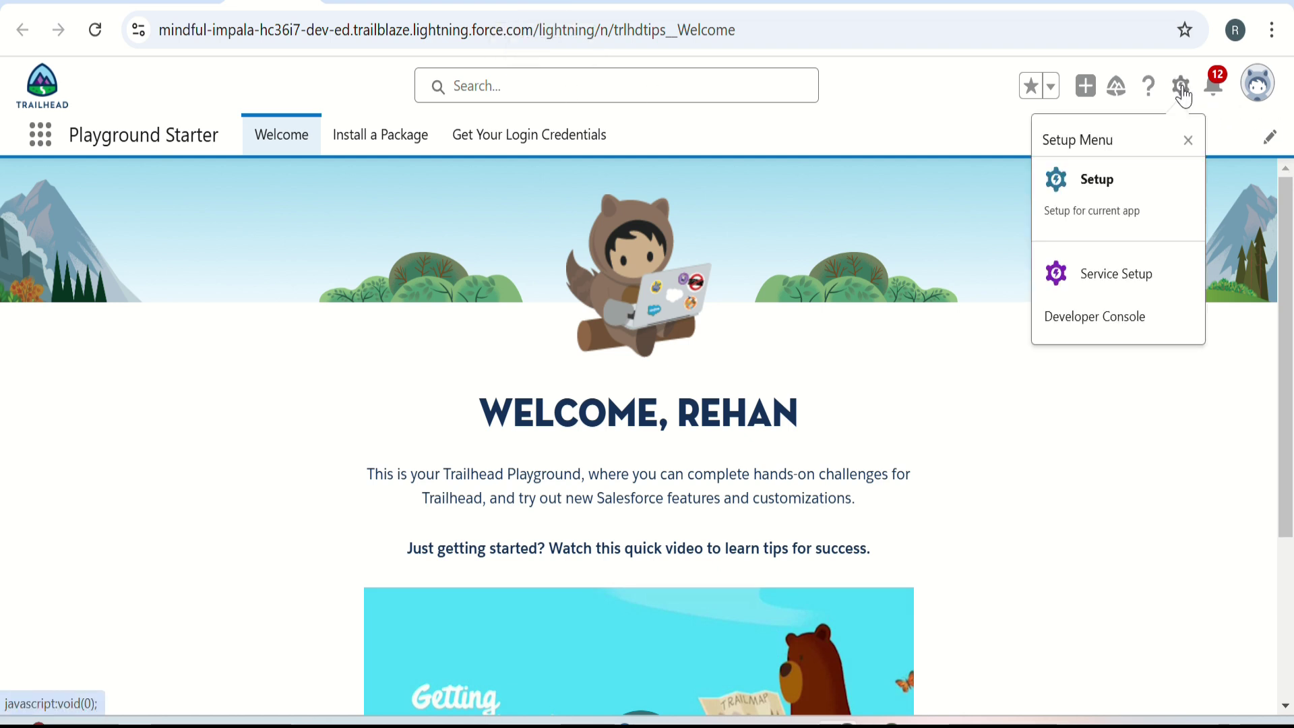
{"action": "left_click", "coordinate": [1099, 181]}
{"action": "left_click", "coordinate": [275, 0]}
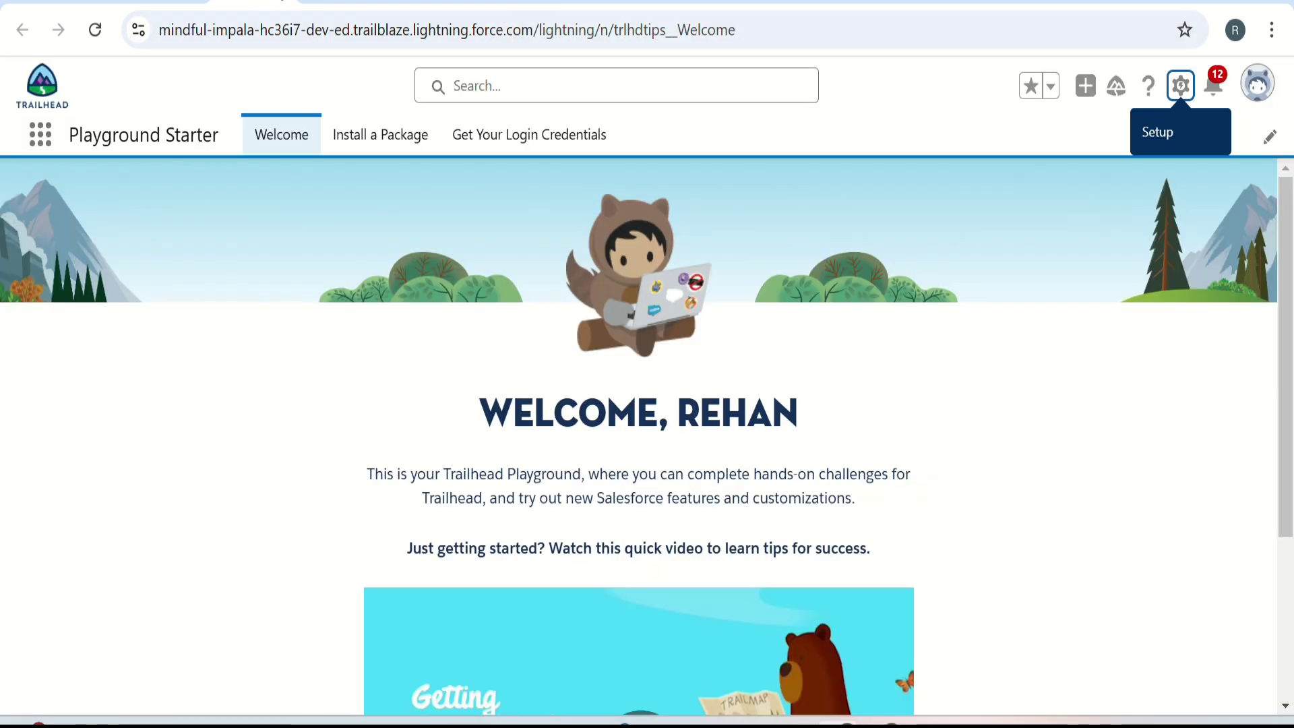
{"action": "left_click", "coordinate": [276, 0]}
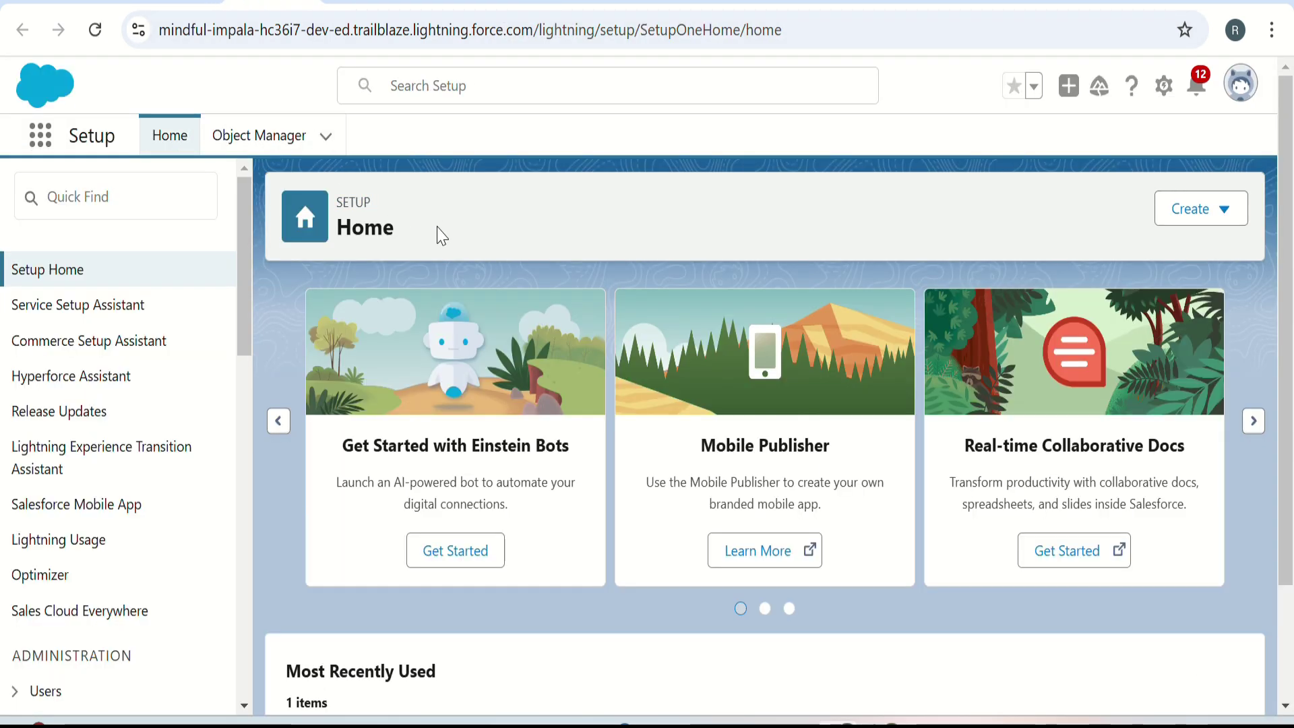
Step: Search Setup for "us" and open the Users page
{"action": "left_click", "coordinate": [87, 200]}
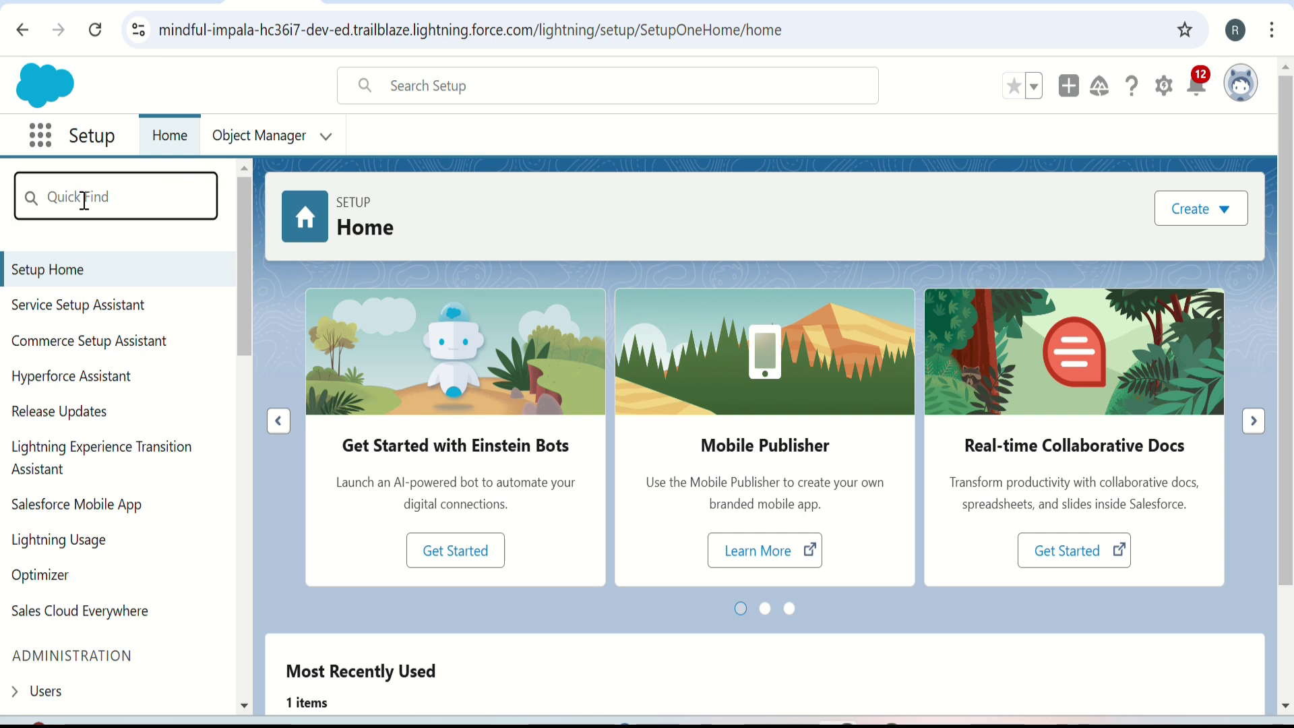
{"action": "type", "text": "us"}
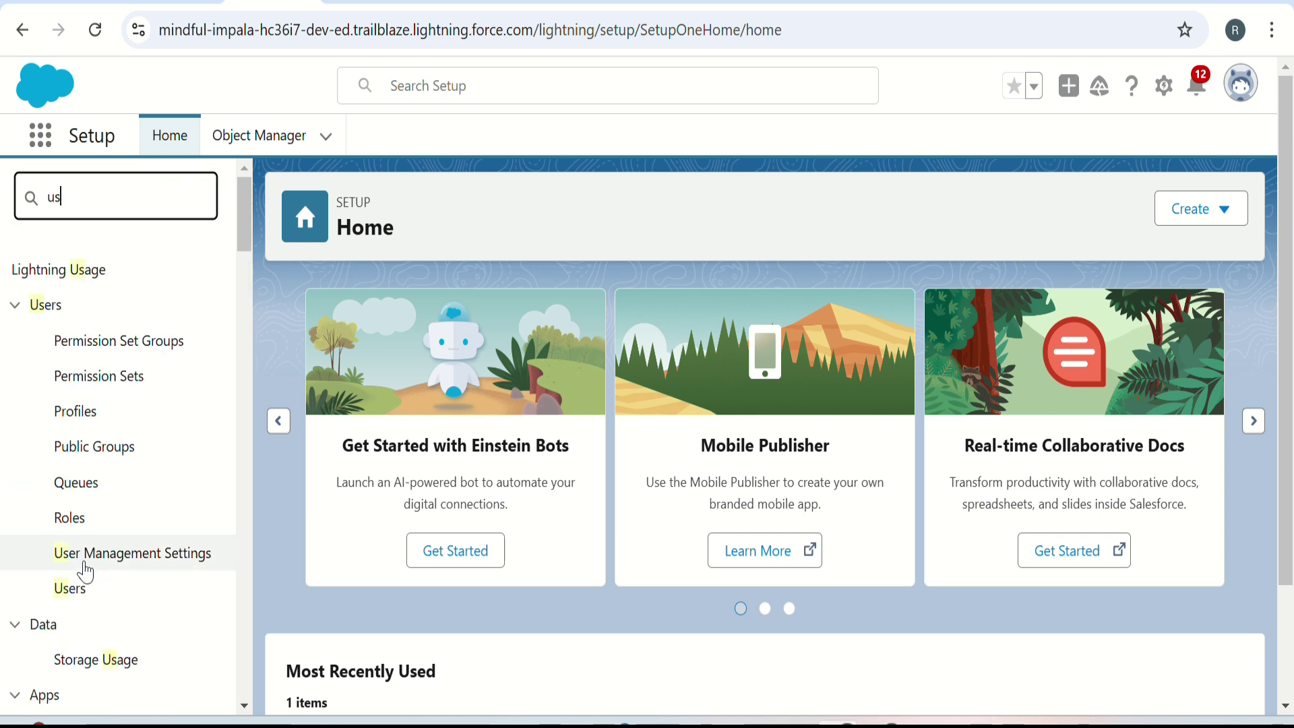
{"action": "left_click", "coordinate": [76, 593]}
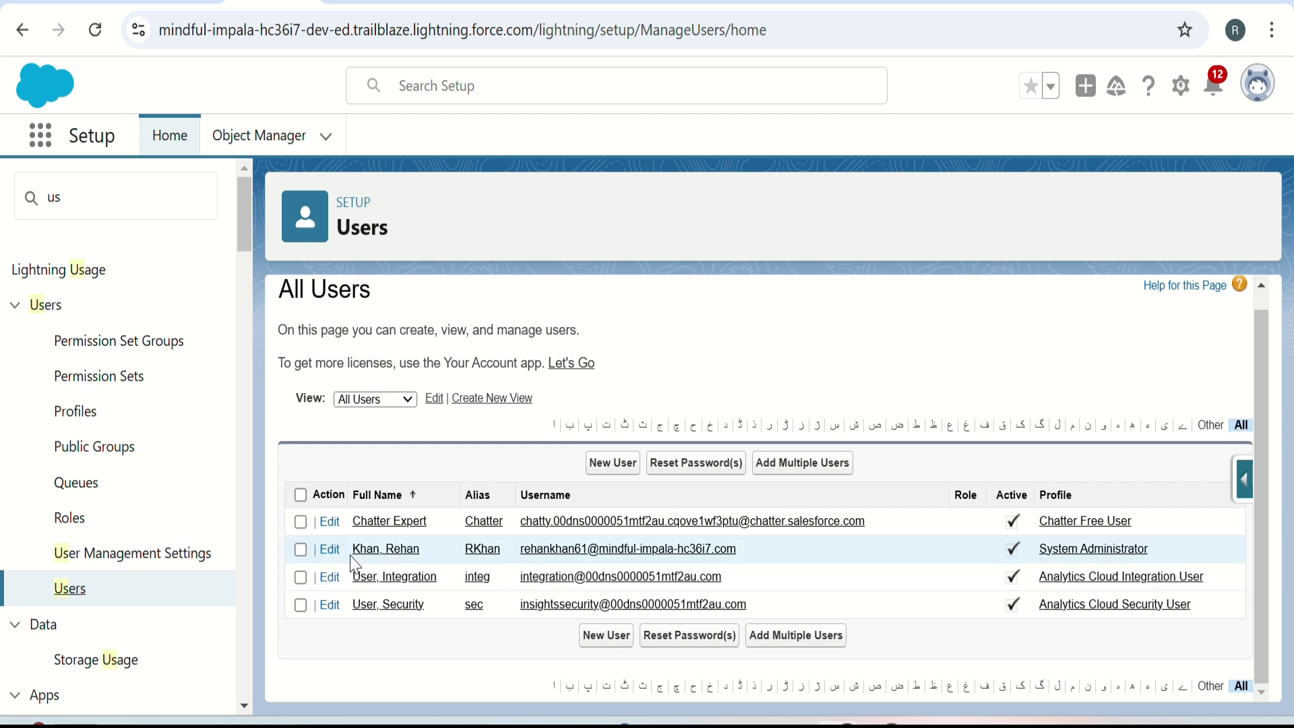
Step: Open the System Administrator user's record for editing and go to Federation ID under Single Sign On Information
{"action": "left_click", "coordinate": [378, 562]}
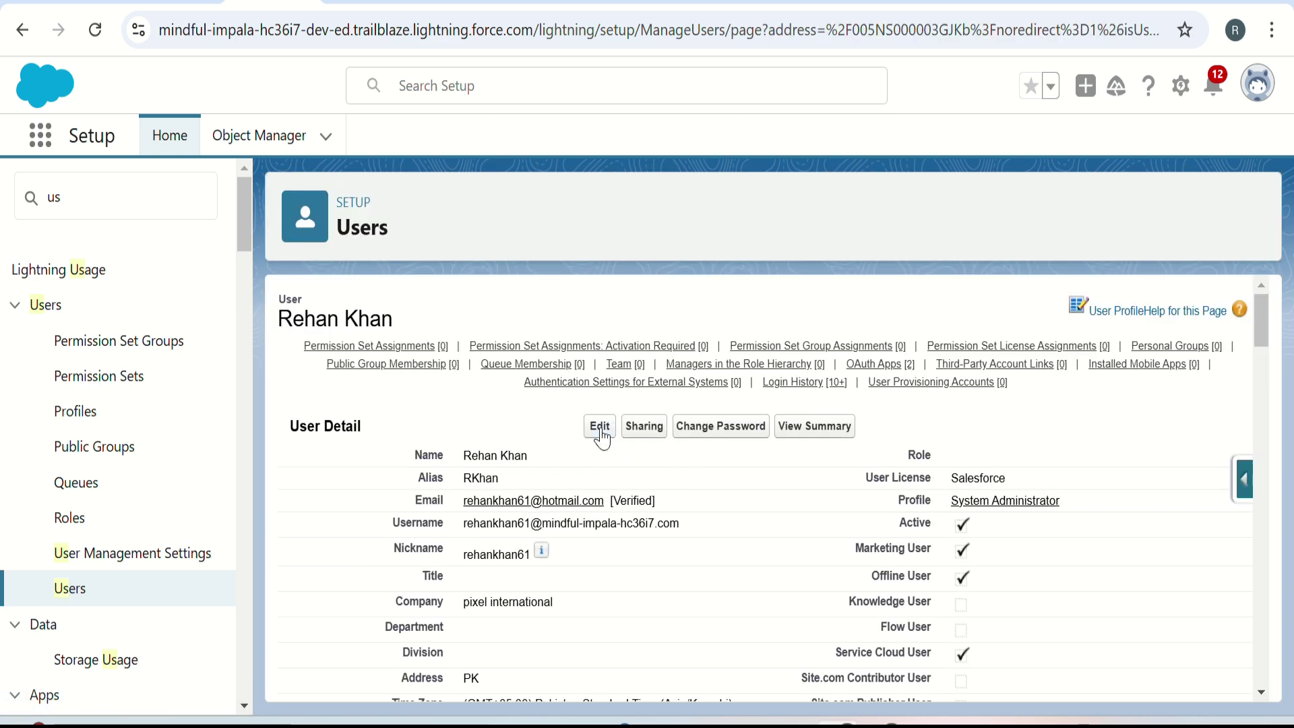
{"action": "left_click", "coordinate": [599, 426]}
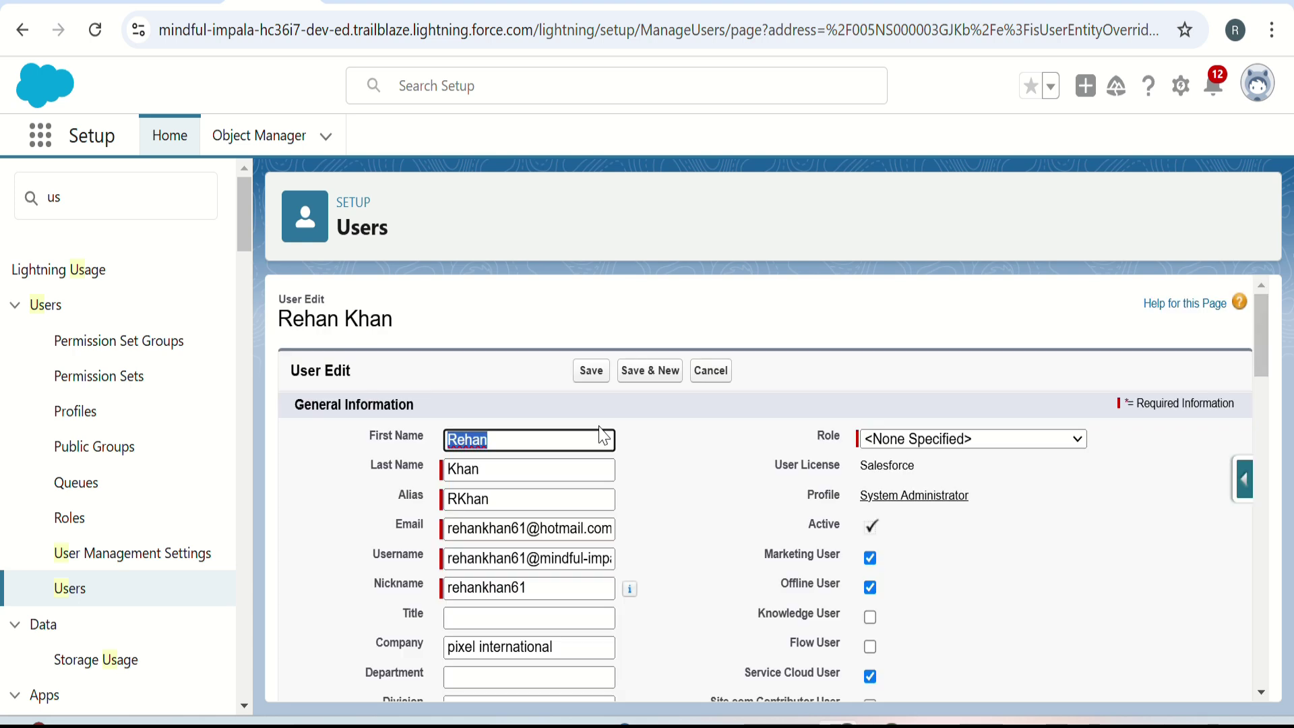
{"action": "scroll", "coordinate": [715, 501], "scroll_direction": "down", "scroll_amount": 12}
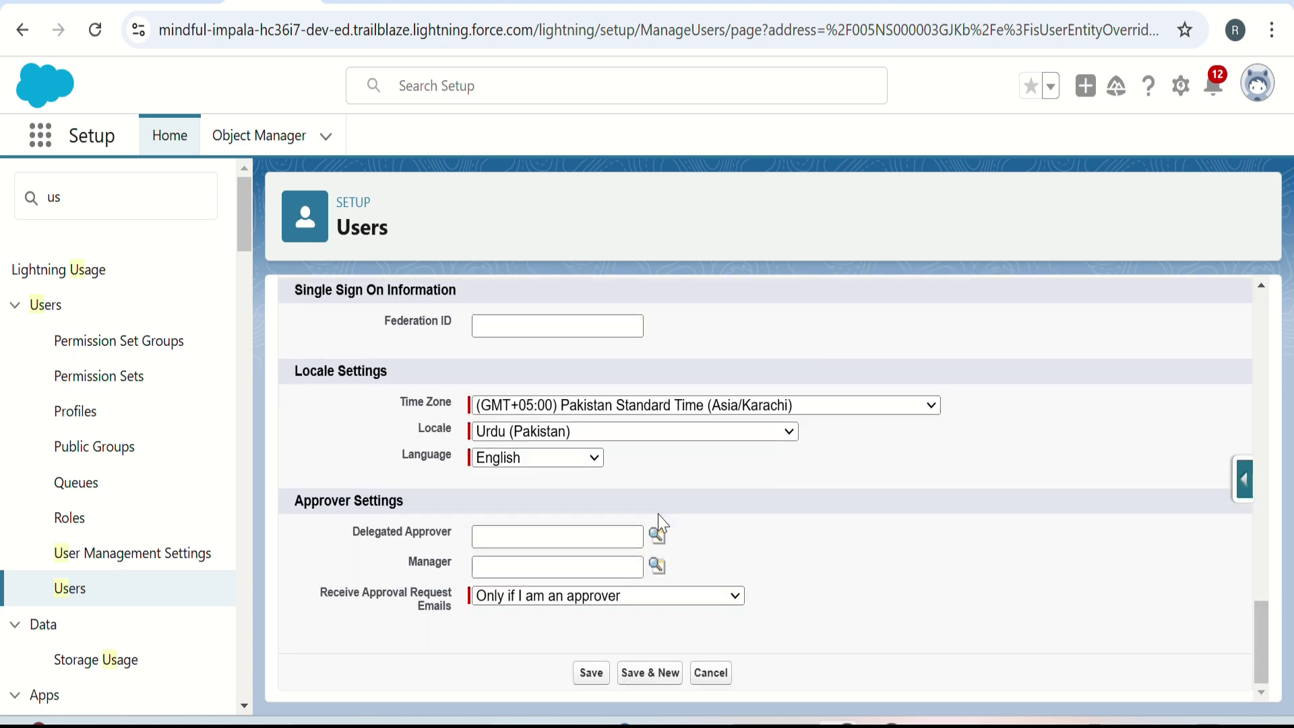
{"action": "scroll", "coordinate": [659, 525], "scroll_direction": "up", "scroll_amount": 5}
{"action": "scroll", "coordinate": [662, 523], "scroll_direction": "down", "scroll_amount": 5}
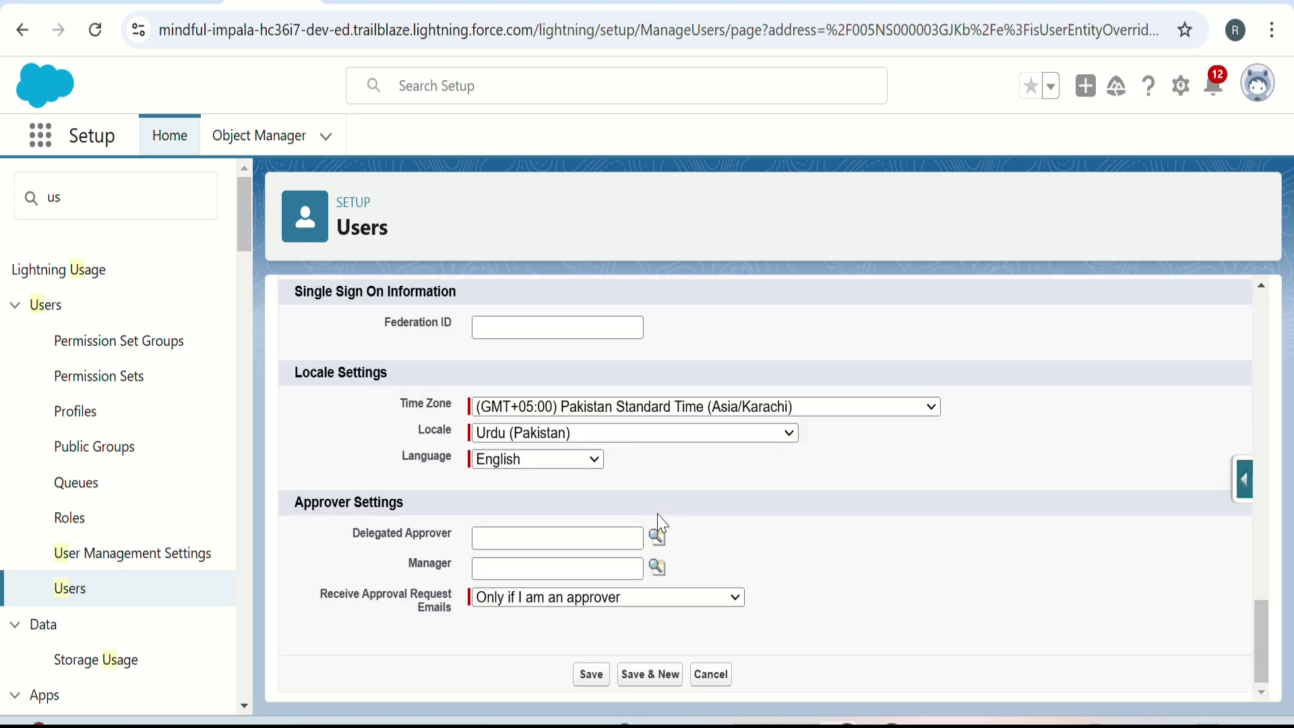
{"action": "scroll", "coordinate": [662, 524], "scroll_direction": "up", "scroll_amount": 4}
{"action": "left_click", "coordinate": [500, 550]}
{"action": "left_click", "coordinate": [500, 549]}
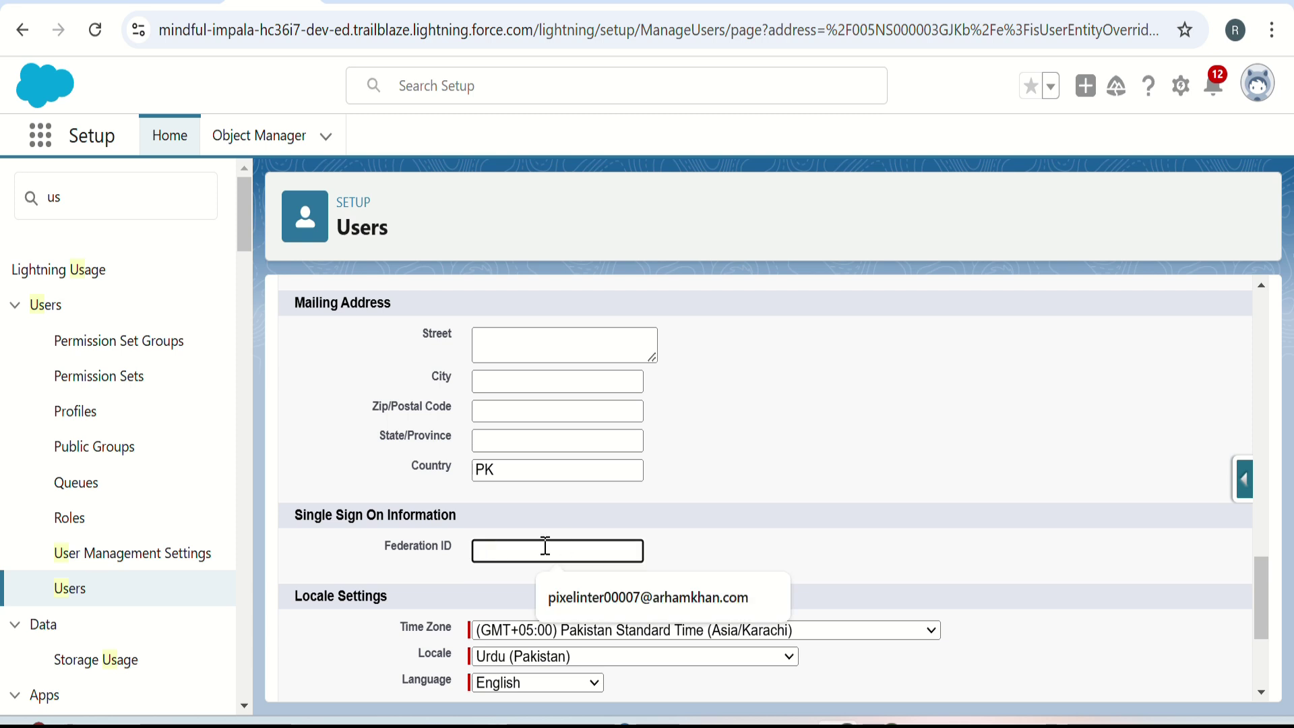
{"action": "left_click", "coordinate": [759, 529]}
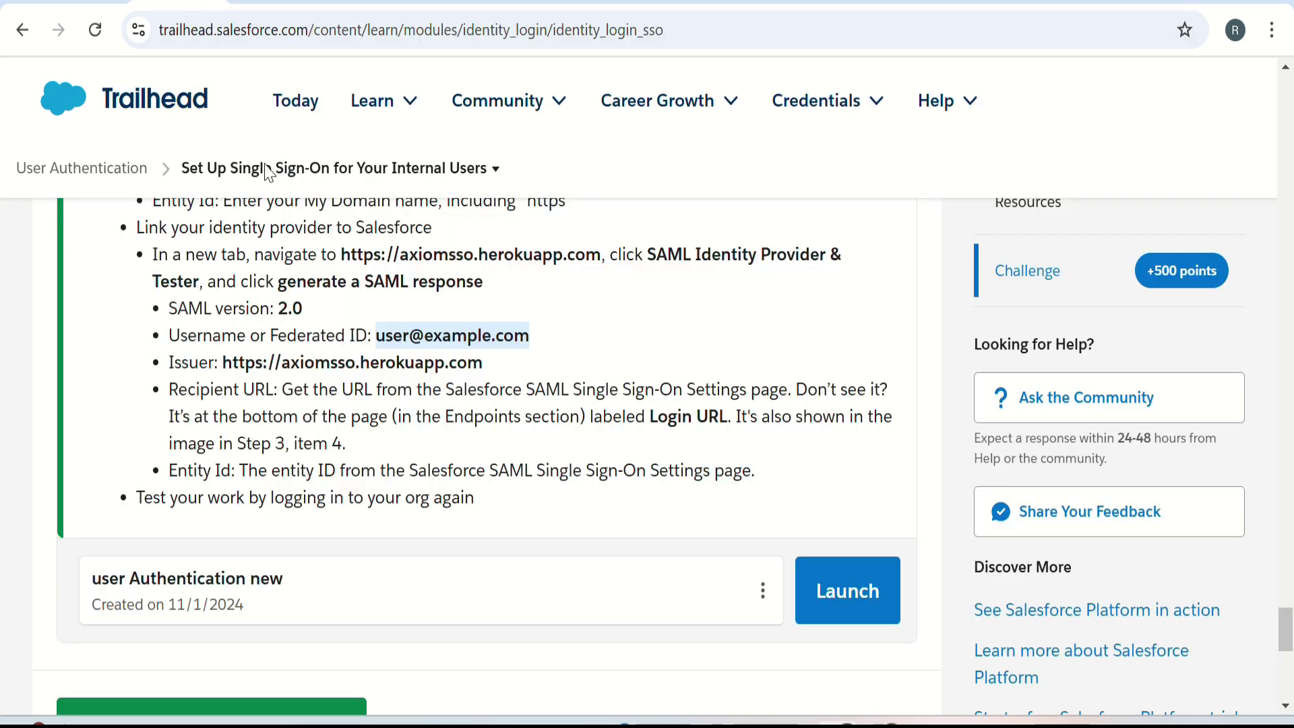
Step: Switch to the Trailhead challenge and copy the sample Username or Federated ID value from its instructions
{"action": "left_click", "coordinate": [194, 5]}
{"action": "left_click", "coordinate": [394, 336]}
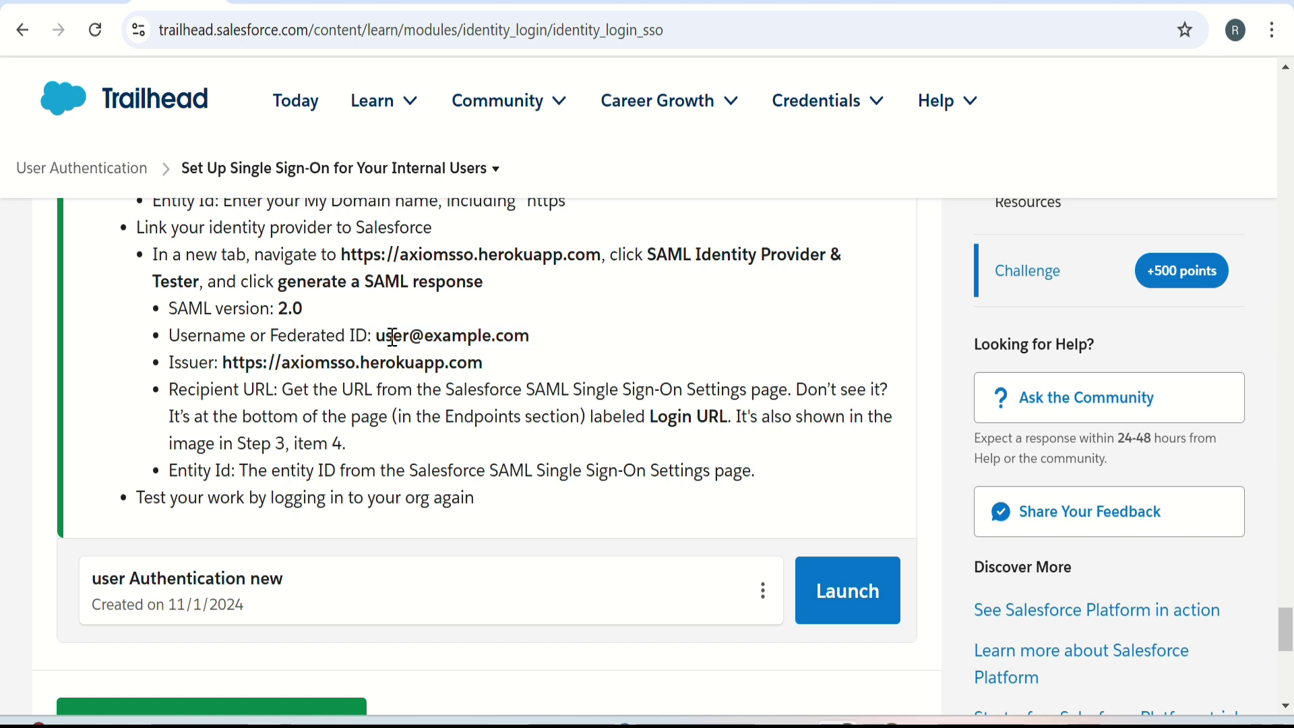
{"action": "left_click_drag", "start_coordinate": [379, 335], "coordinate": [530, 331]}
{"action": "right_click", "coordinate": [510, 331]}
{"action": "left_click", "coordinate": [530, 358]}
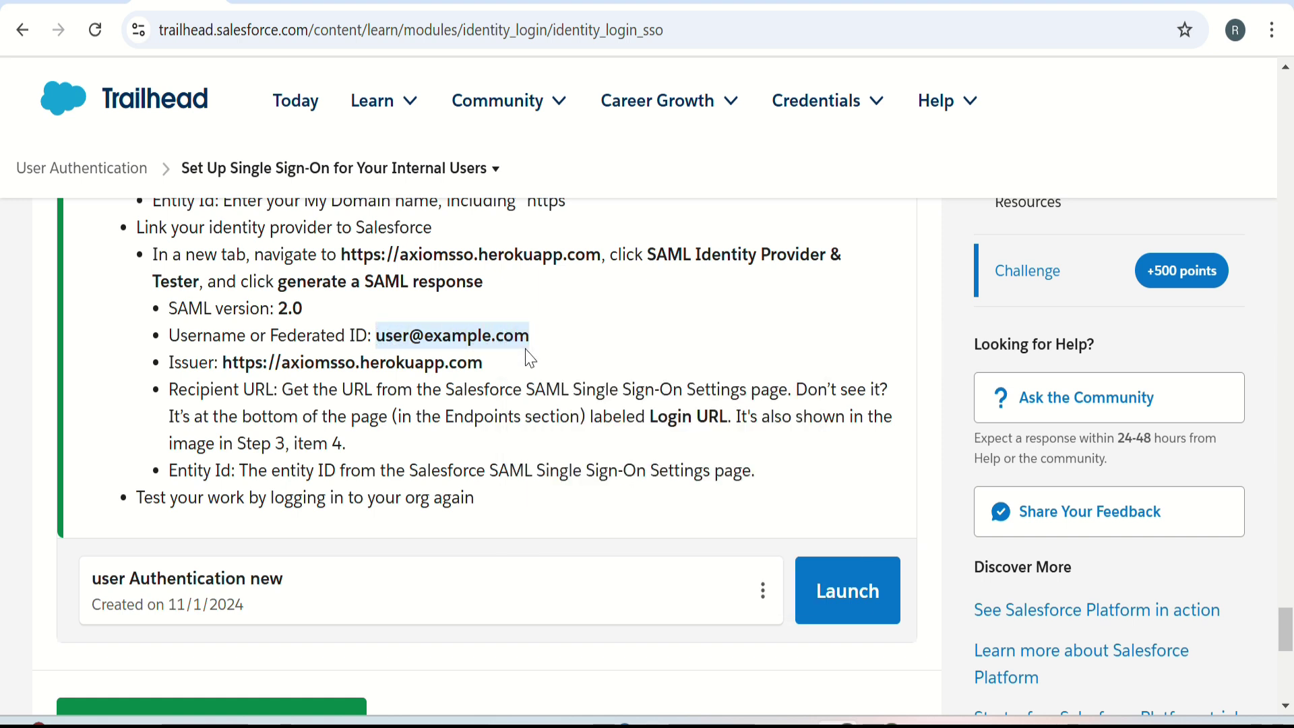
Step: Enter the copied sample ID as the user's Federation ID in Salesforce Setup and save the user
{"action": "left_click", "coordinate": [273, 4]}
{"action": "left_click", "coordinate": [485, 553]}
{"action": "right_click", "coordinate": [485, 553]}
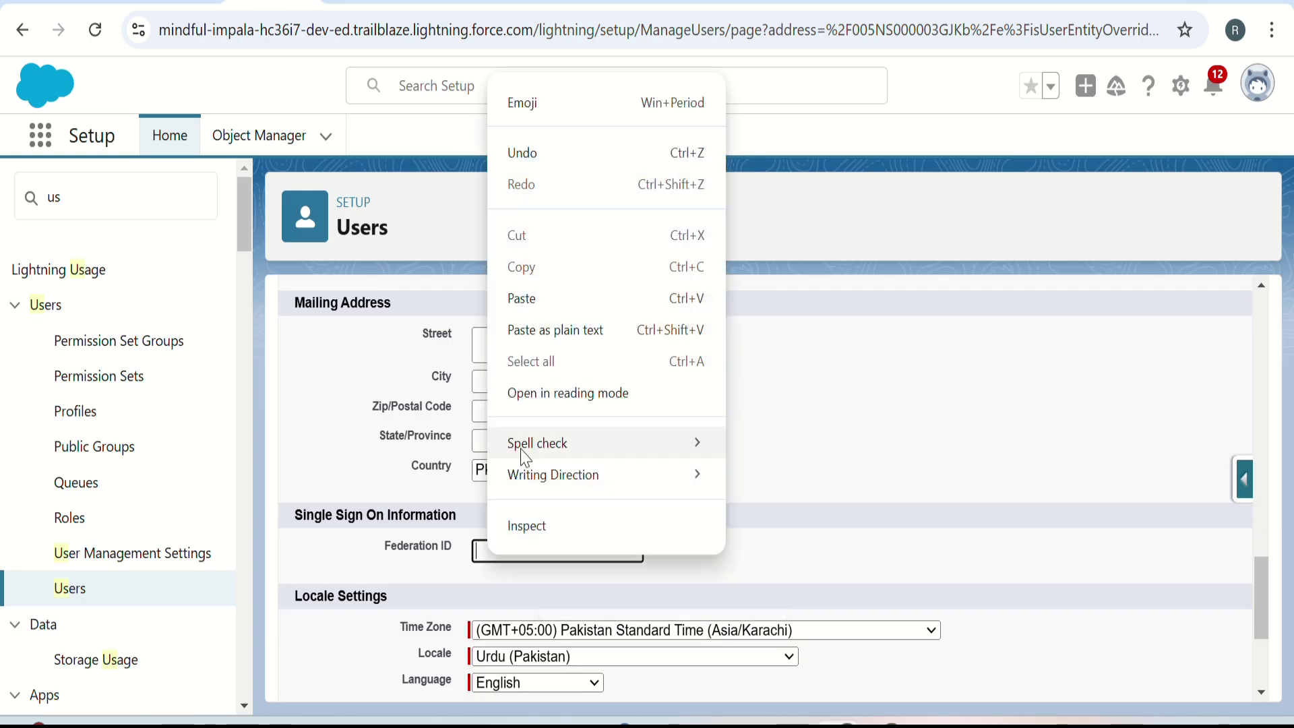
{"action": "left_click", "coordinate": [543, 305]}
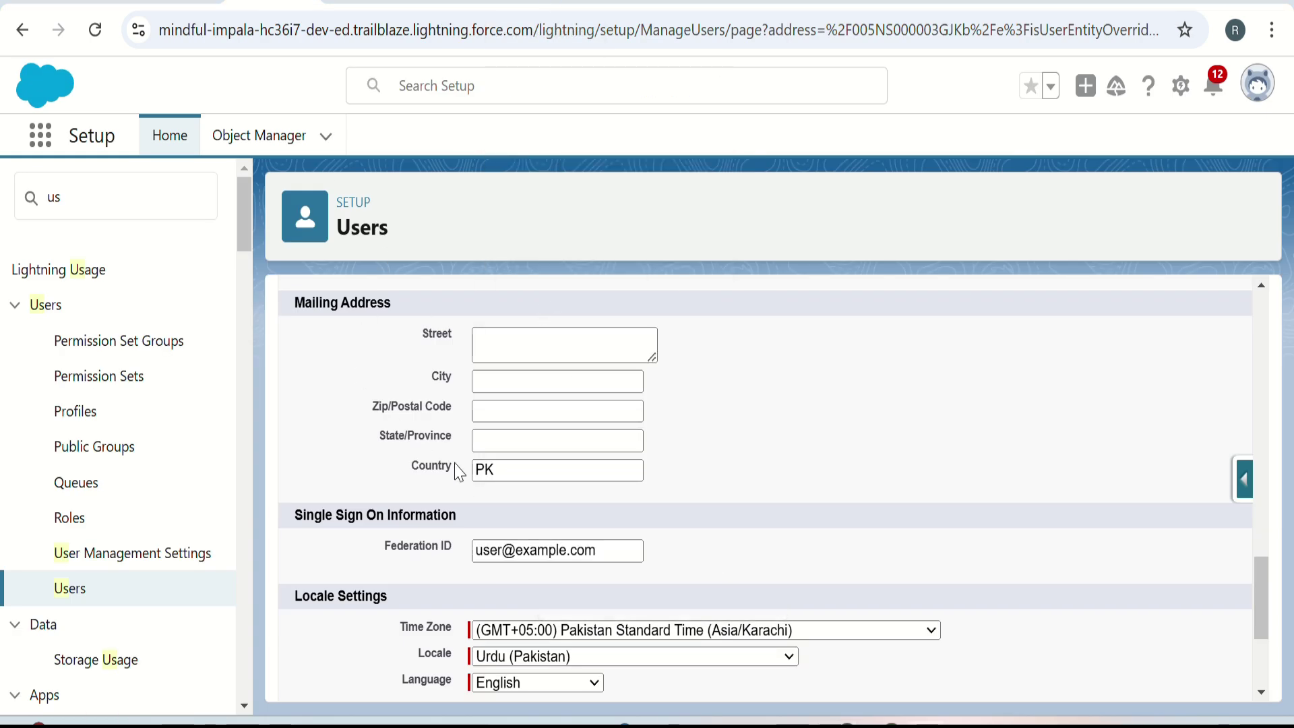
{"action": "scroll", "coordinate": [457, 471], "scroll_direction": "up", "scroll_amount": 20}
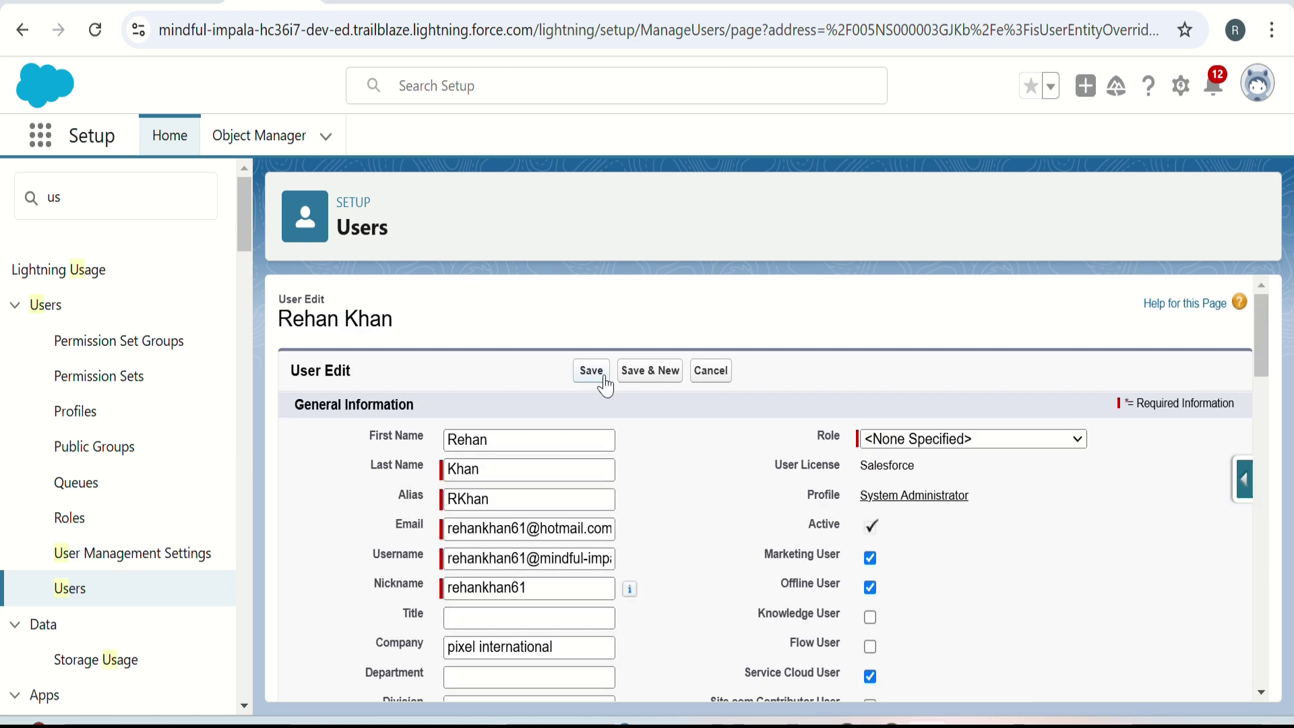
{"action": "left_click", "coordinate": [604, 379]}
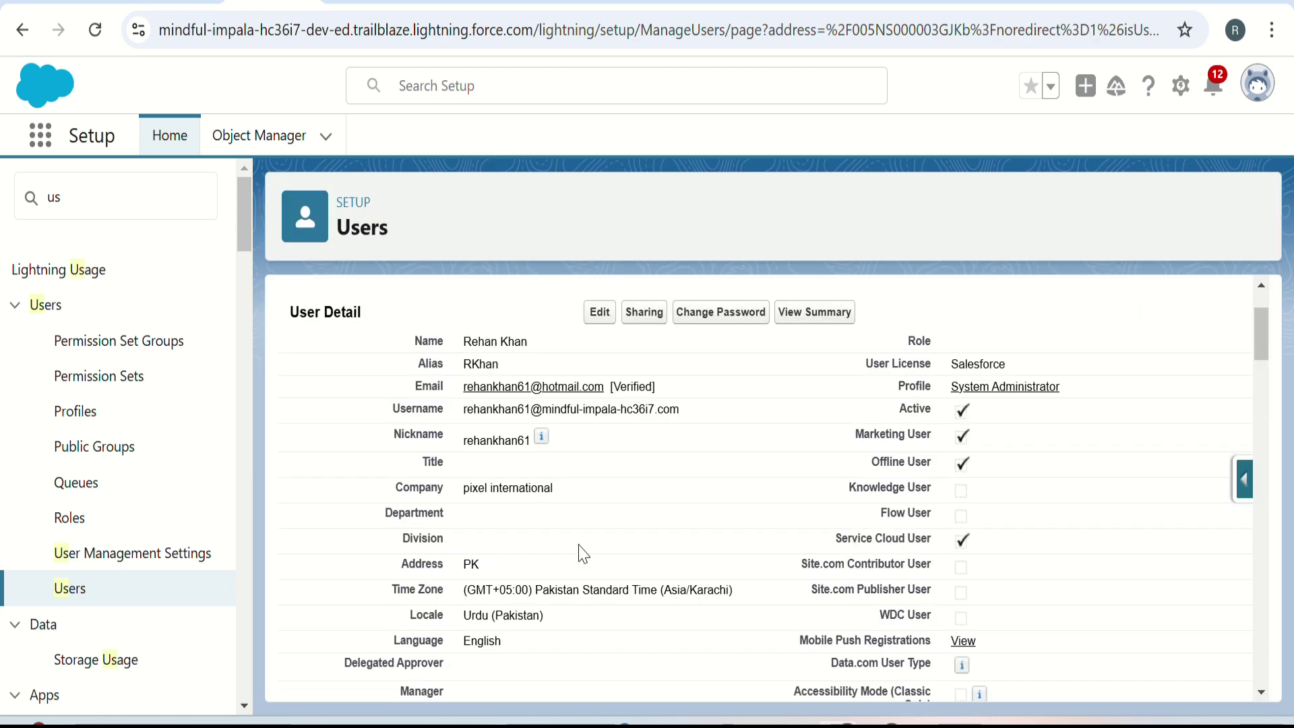
Step: Check the Federation ID on the saved user's detail page
{"action": "scroll", "coordinate": [583, 553], "scroll_direction": "down", "scroll_amount": 2}
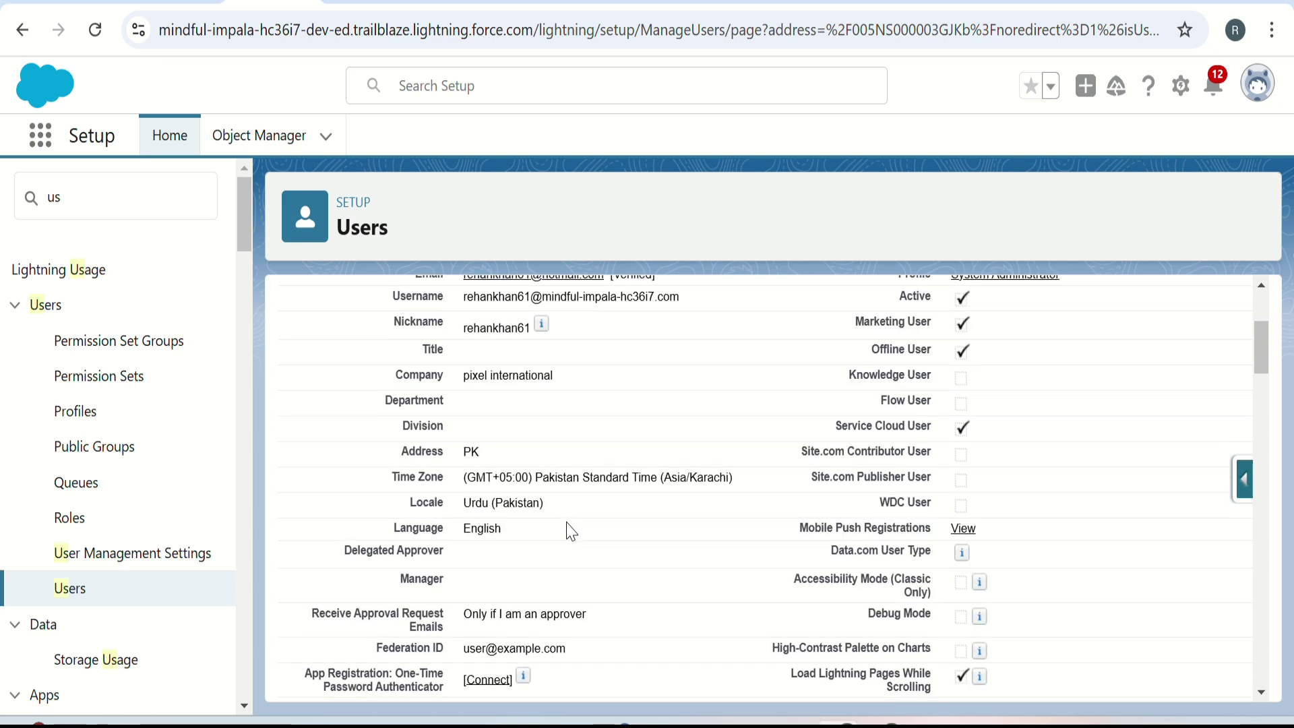
{"action": "scroll", "coordinate": [569, 529], "scroll_direction": "down", "scroll_amount": 4}
{"action": "scroll", "coordinate": [570, 529], "scroll_direction": "up", "scroll_amount": 6}
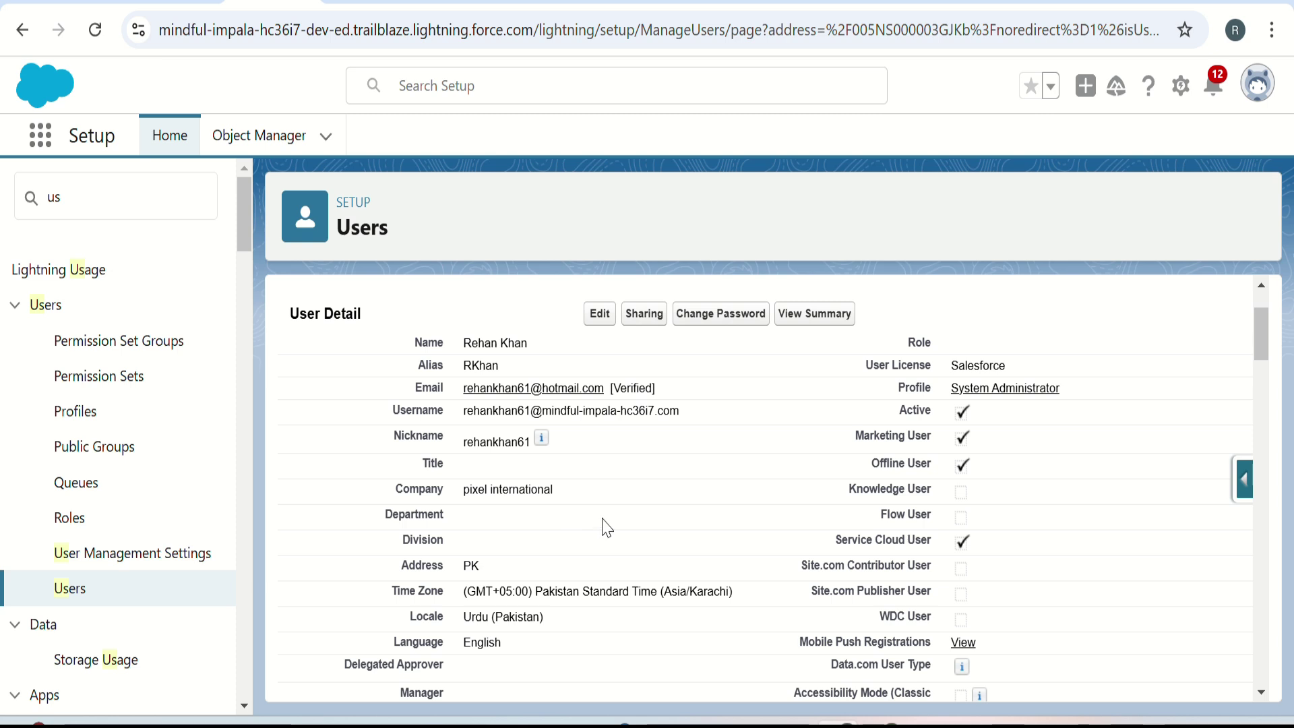
{"action": "scroll", "coordinate": [502, 592], "scroll_direction": "down", "scroll_amount": 4}
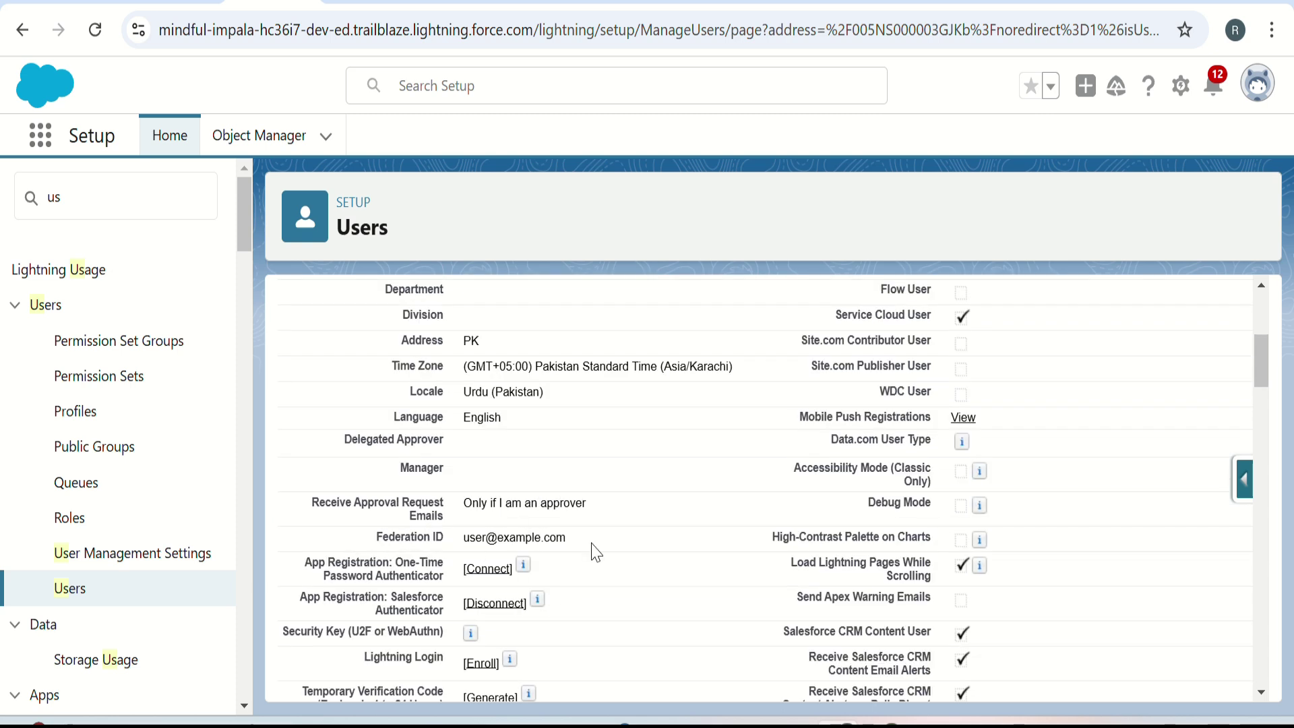
{"action": "left_click_drag", "start_coordinate": [590, 547], "coordinate": [383, 537]}
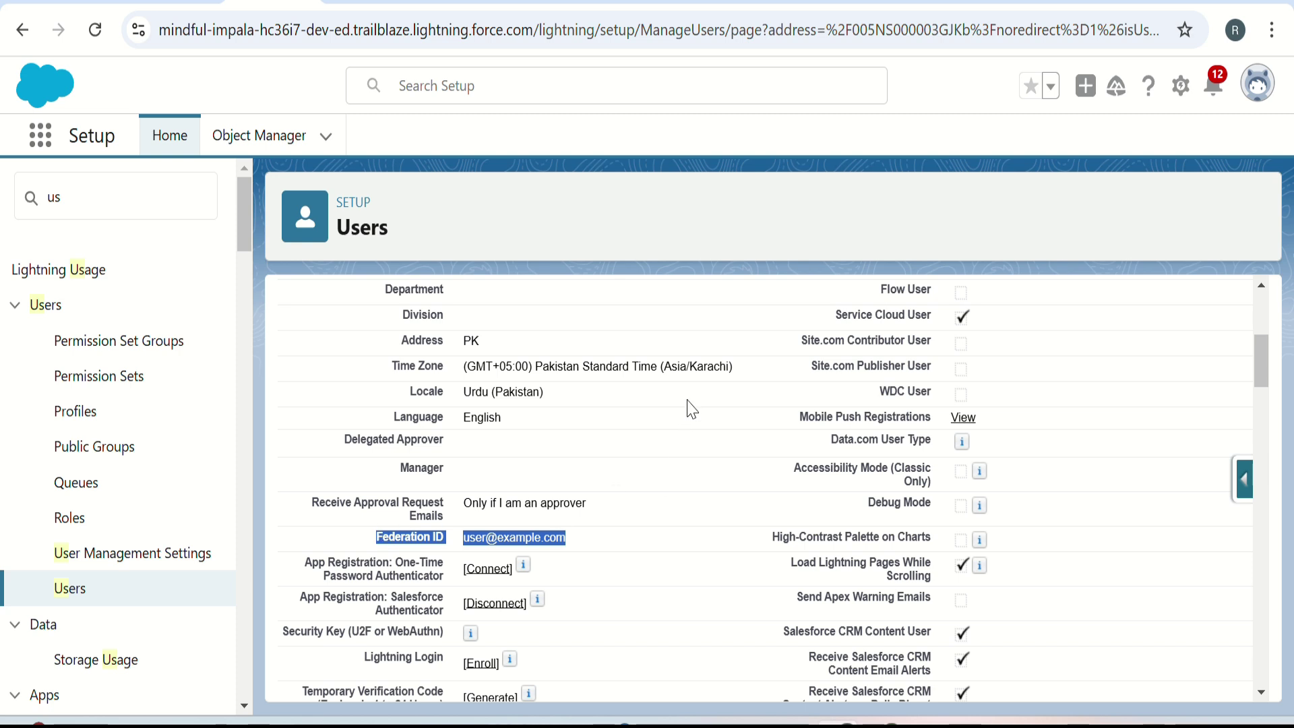
{"action": "left_click", "coordinate": [674, 426]}
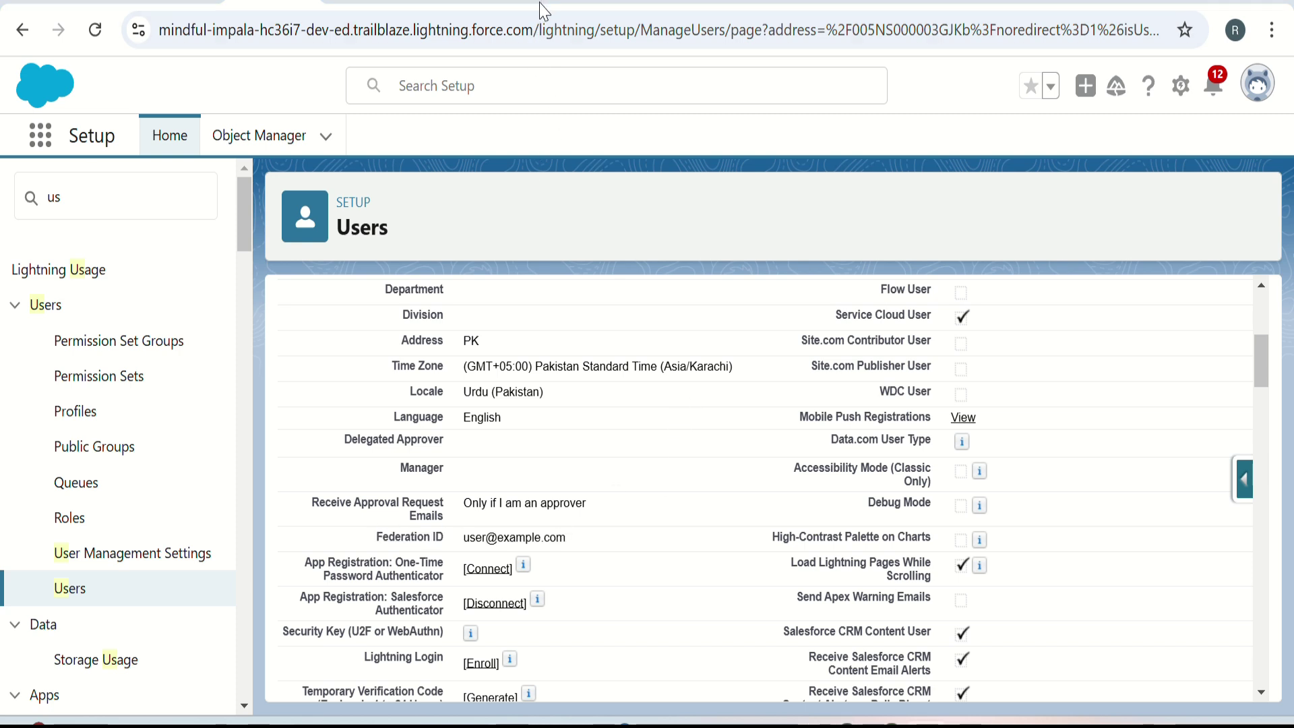
{"action": "left_click", "coordinate": [185, 4]}
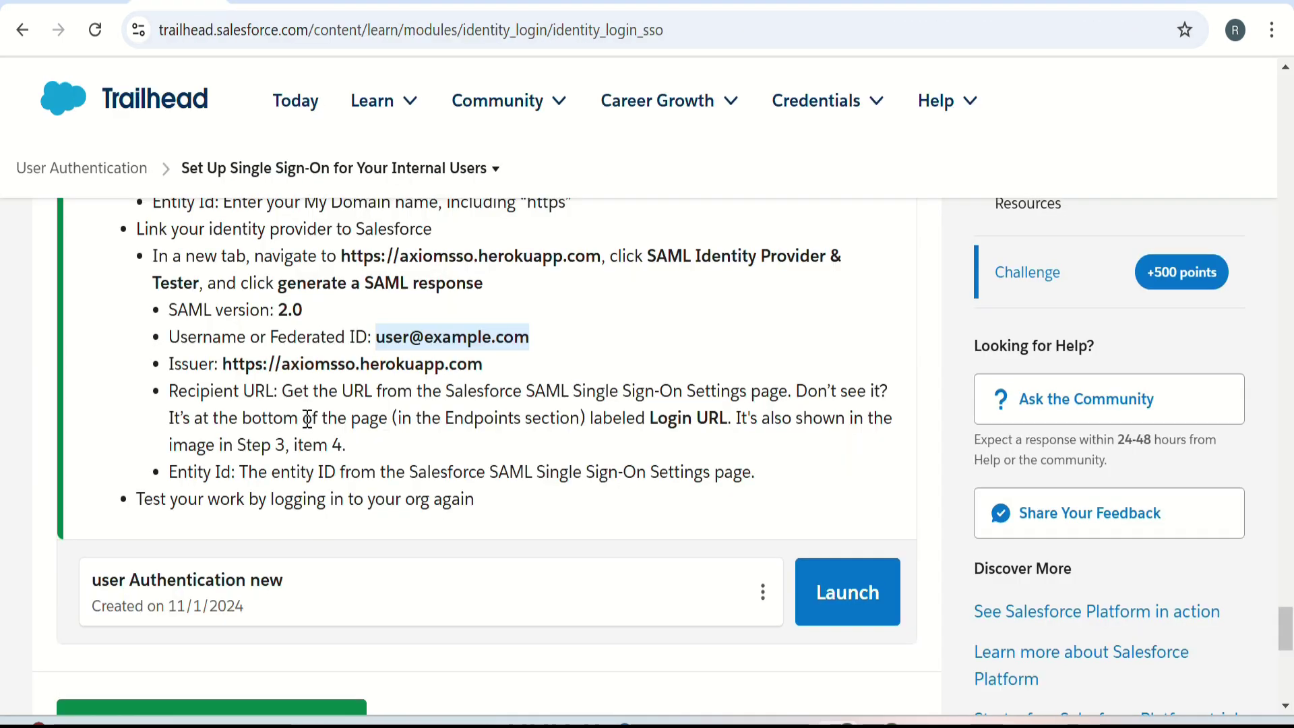
{"action": "scroll", "coordinate": [229, 422], "scroll_direction": "up", "scroll_amount": 5}
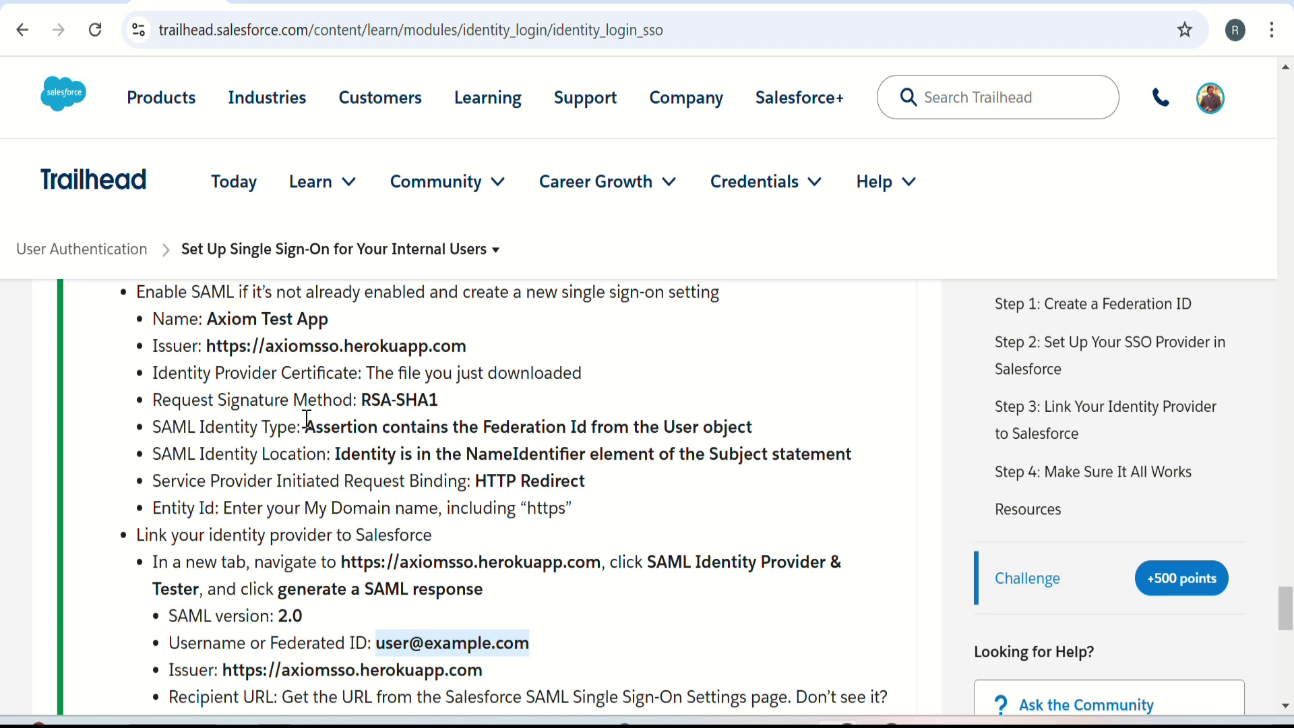
{"action": "scroll", "coordinate": [307, 419], "scroll_direction": "up", "scroll_amount": 2}
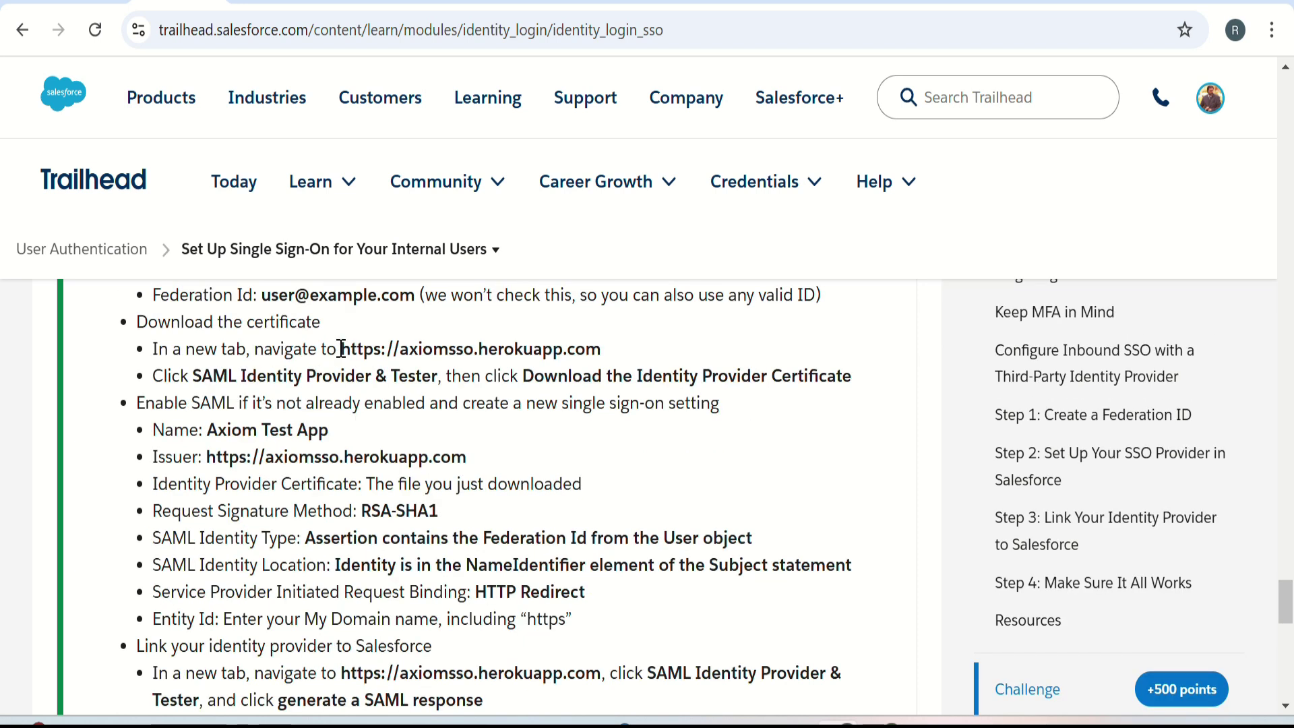
{"action": "left_click_drag", "start_coordinate": [343, 347], "coordinate": [600, 349]}
{"action": "right_click", "coordinate": [596, 352]}
{"action": "left_click", "coordinate": [623, 378]}
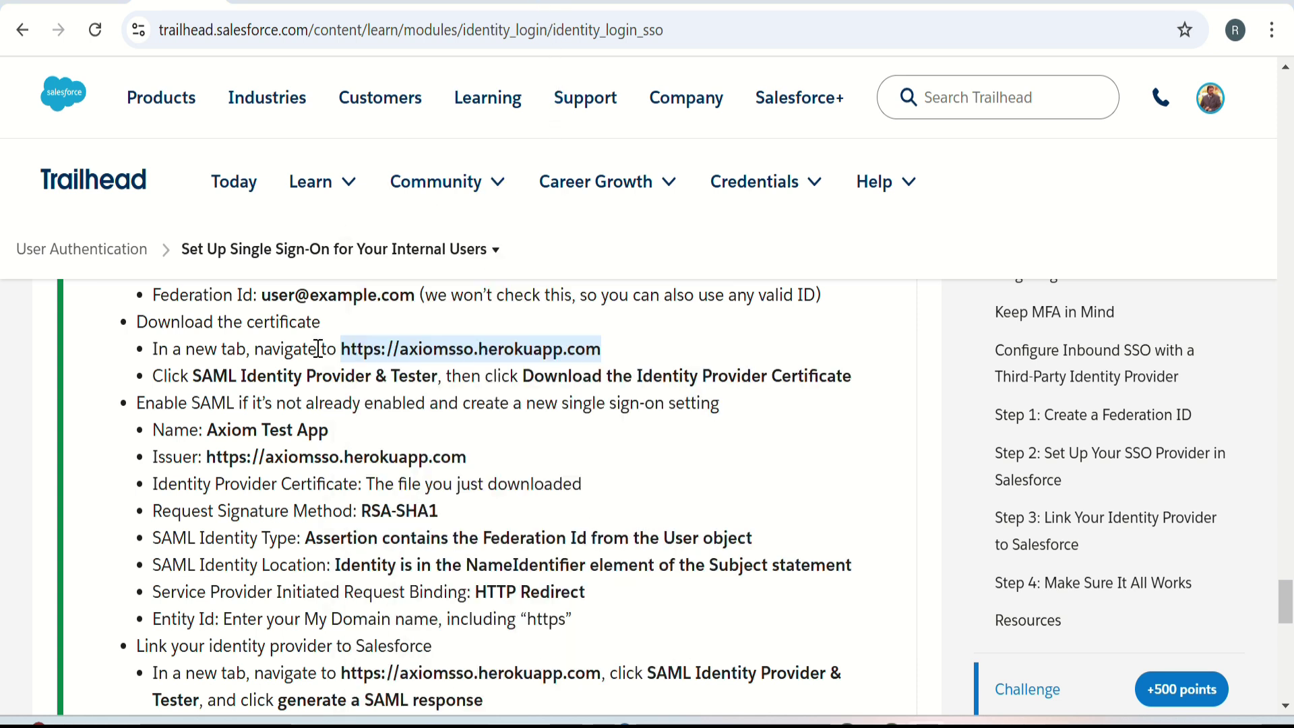
{"action": "right_click", "coordinate": [382, 352]}
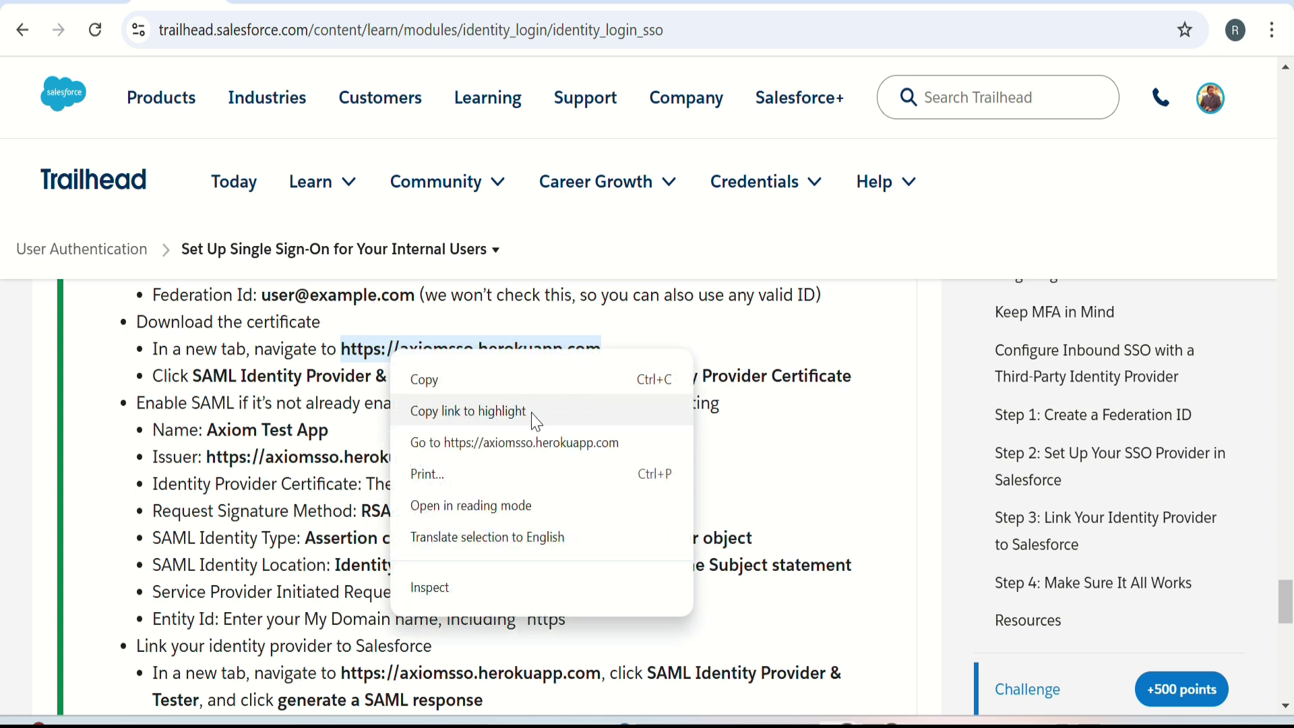
{"action": "left_click", "coordinate": [525, 442]}
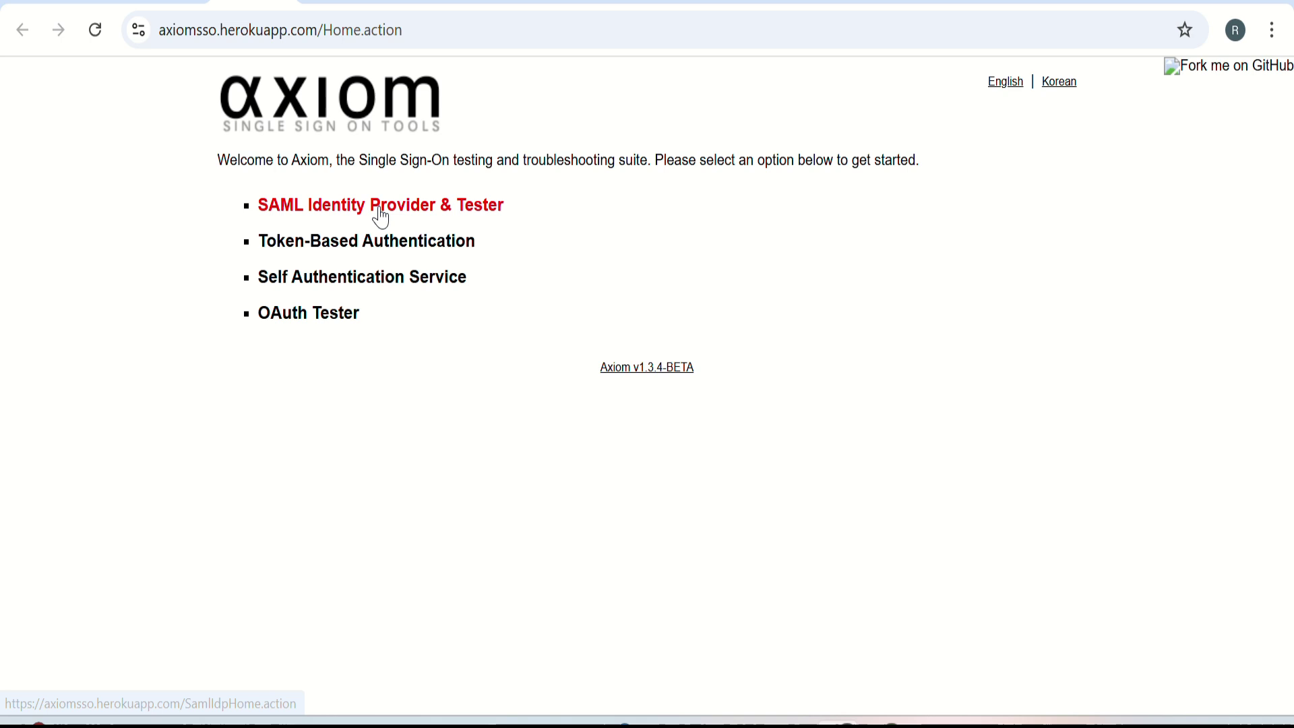
Step: Open SAML Identity Provider & Tester in Axiom and download the Identity Provider Certificate
{"action": "left_click", "coordinate": [378, 208]}
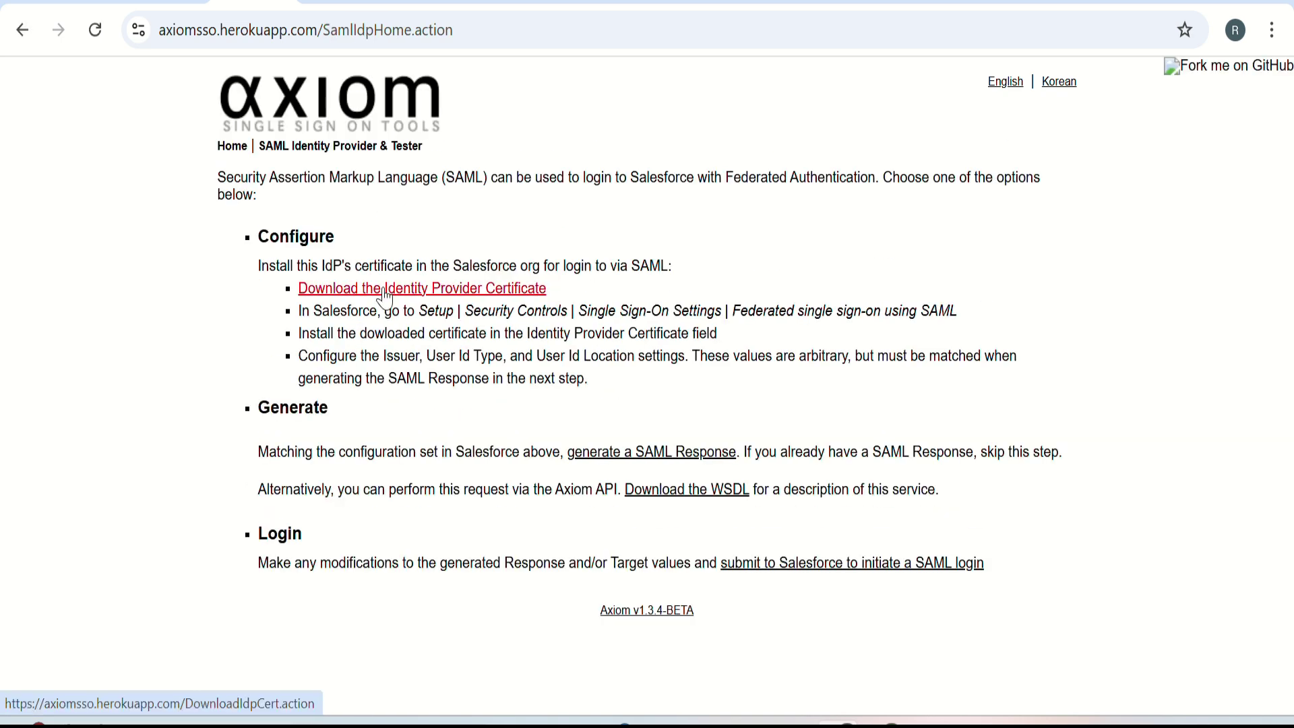
{"action": "left_click", "coordinate": [384, 290]}
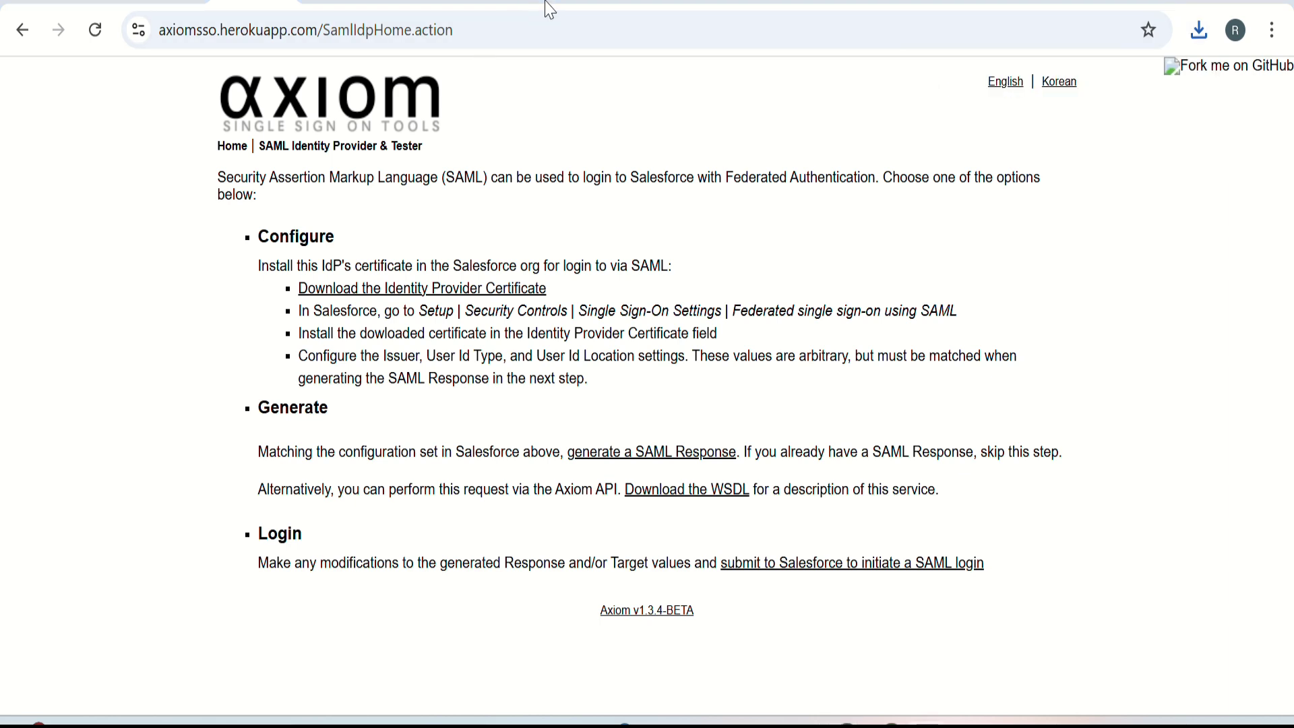
Step: Return to the Salesforce playground's Setup, search for "sing" and open Single Sign-On Settings
{"action": "left_click", "coordinate": [162, 7]}
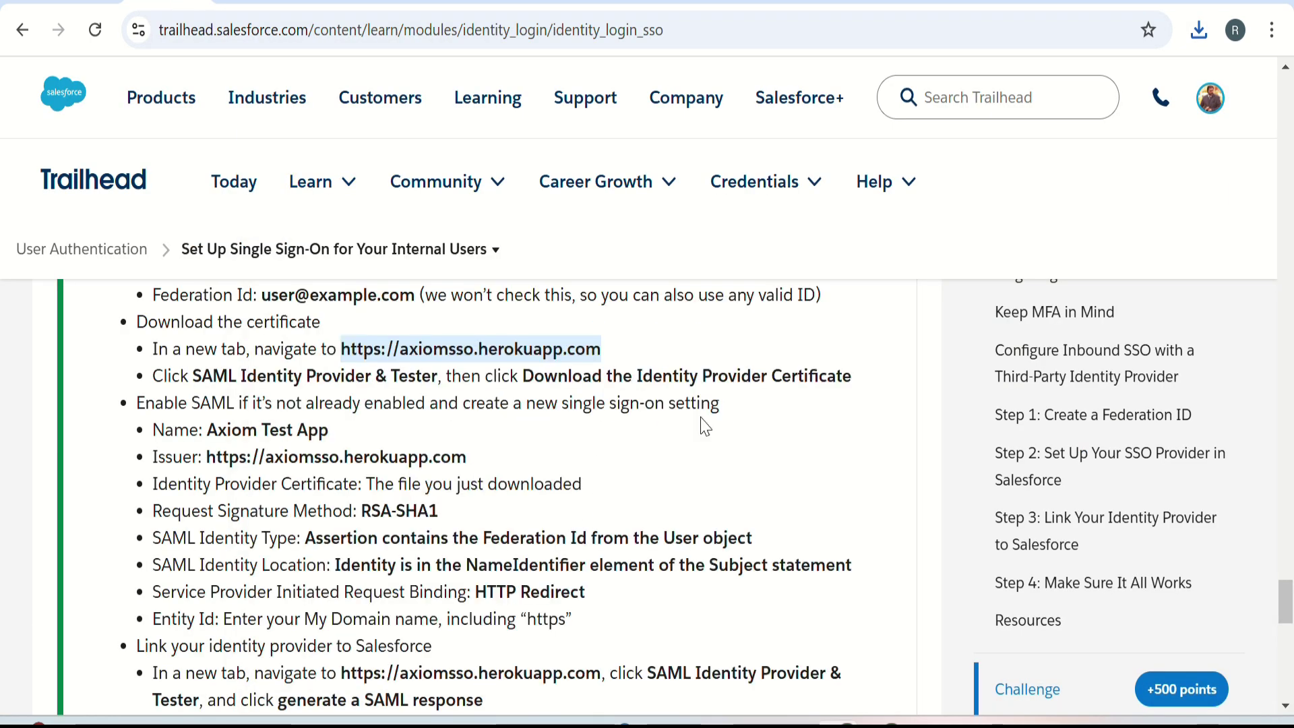
{"action": "left_click", "coordinate": [341, 4]}
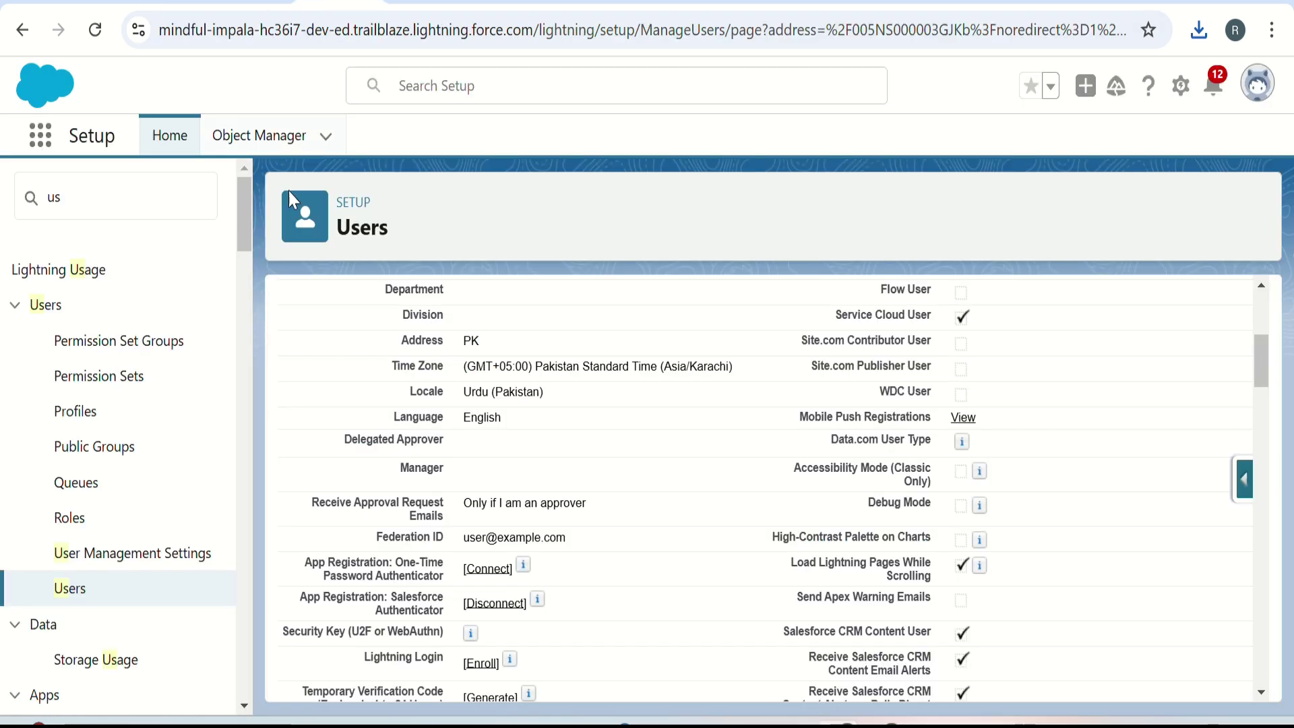
{"action": "left_click", "coordinate": [112, 198]}
{"action": "key", "text": "BackSpace"}
{"action": "key", "text": "BackSpace"}
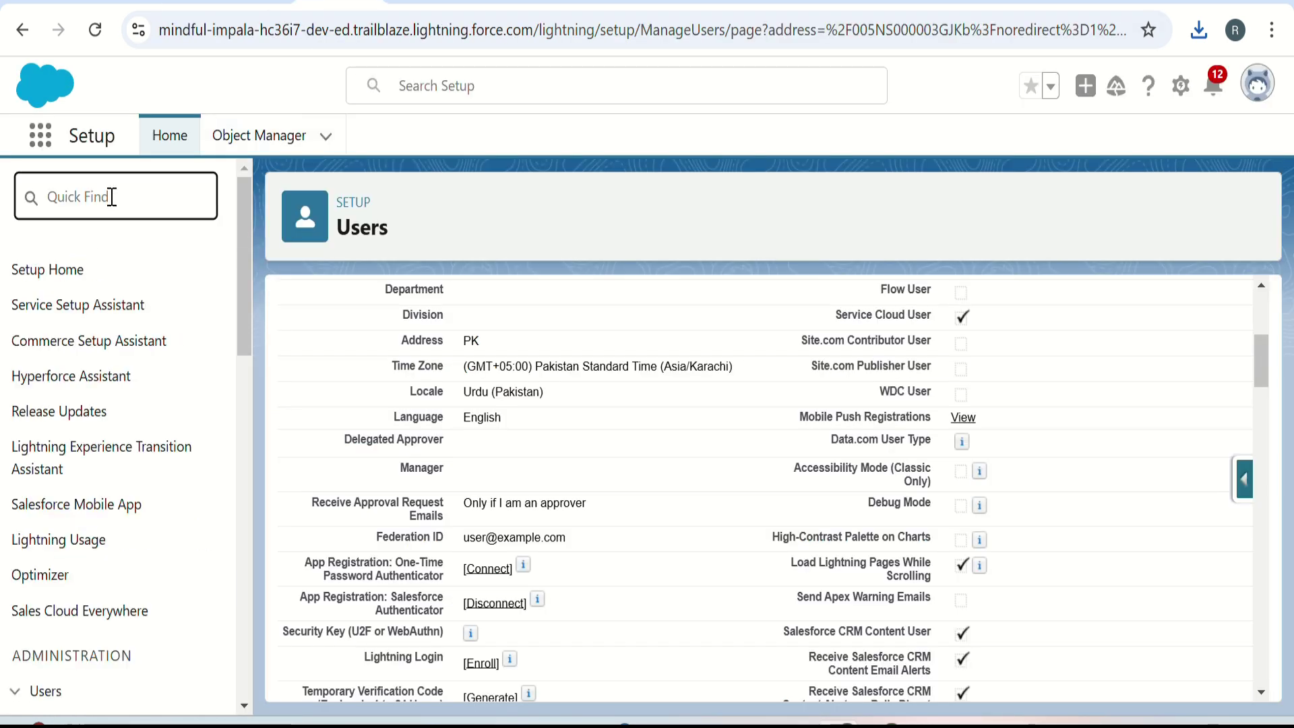
{"action": "type", "text": "s"}
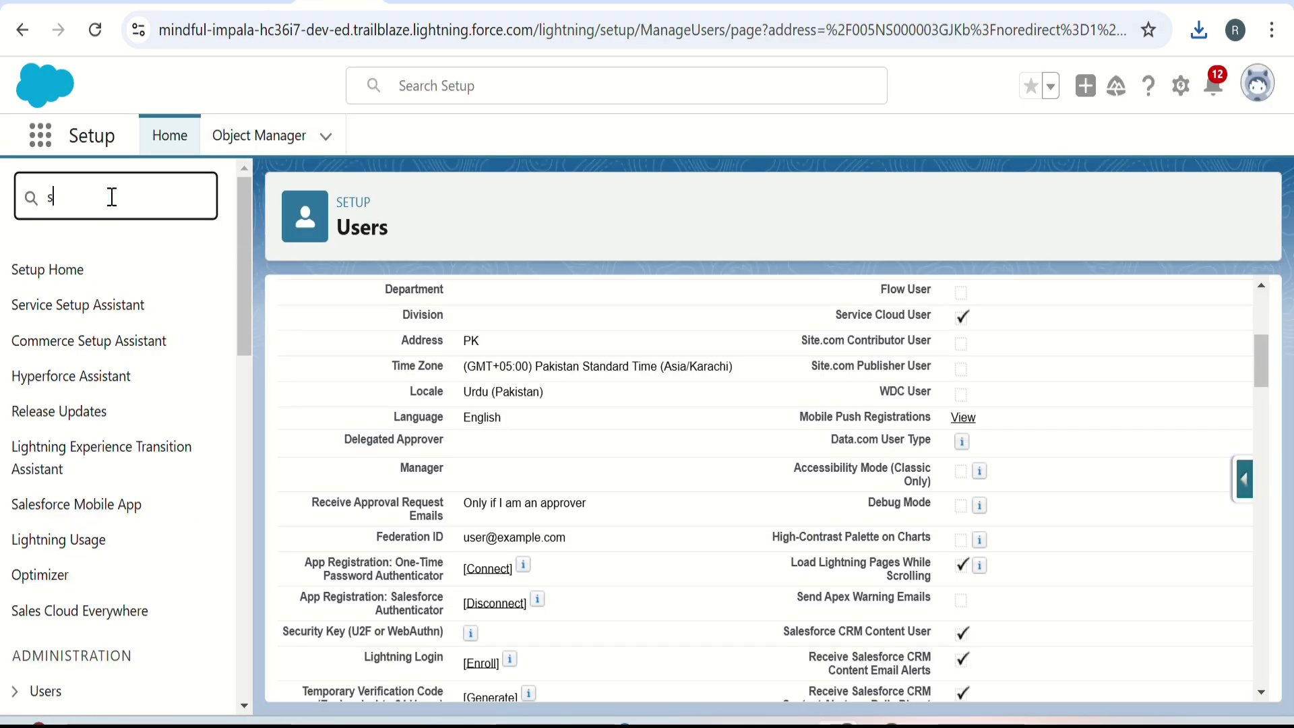
{"action": "type", "text": "ing"}
{"action": "scroll", "coordinate": [98, 377], "scroll_direction": "down", "scroll_amount": 3}
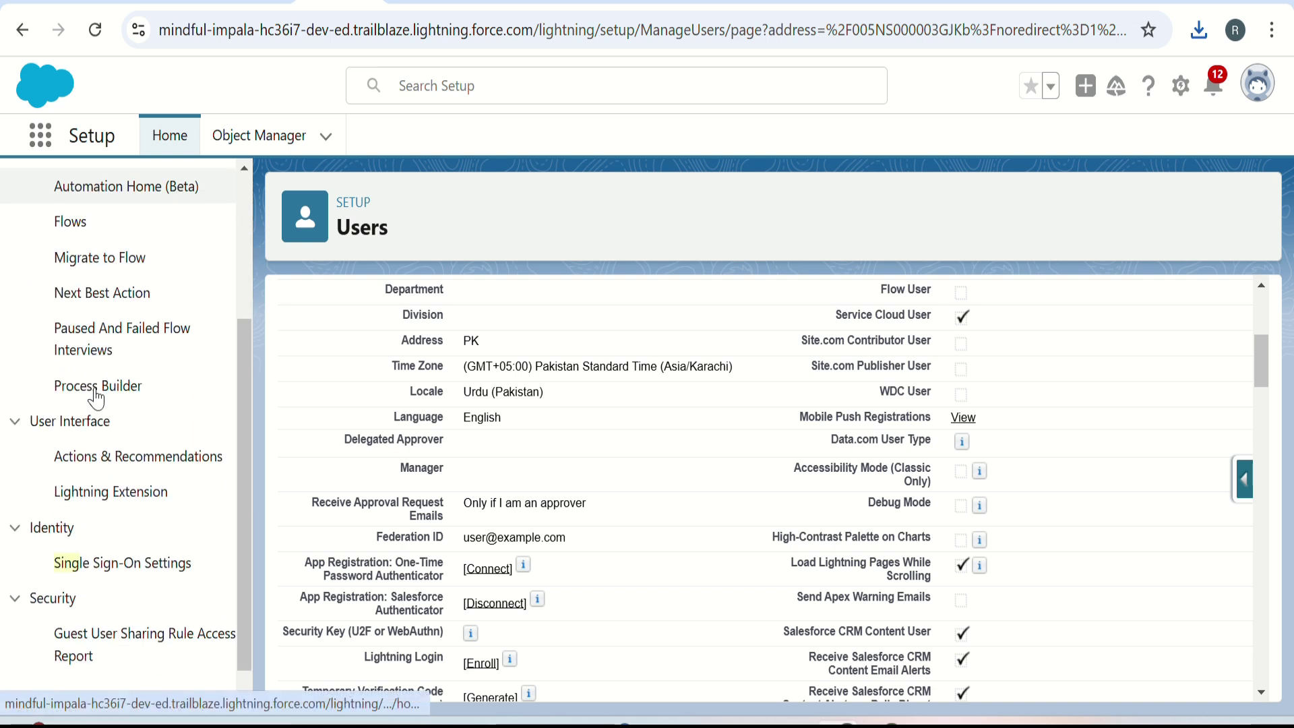
{"action": "left_click", "coordinate": [111, 564]}
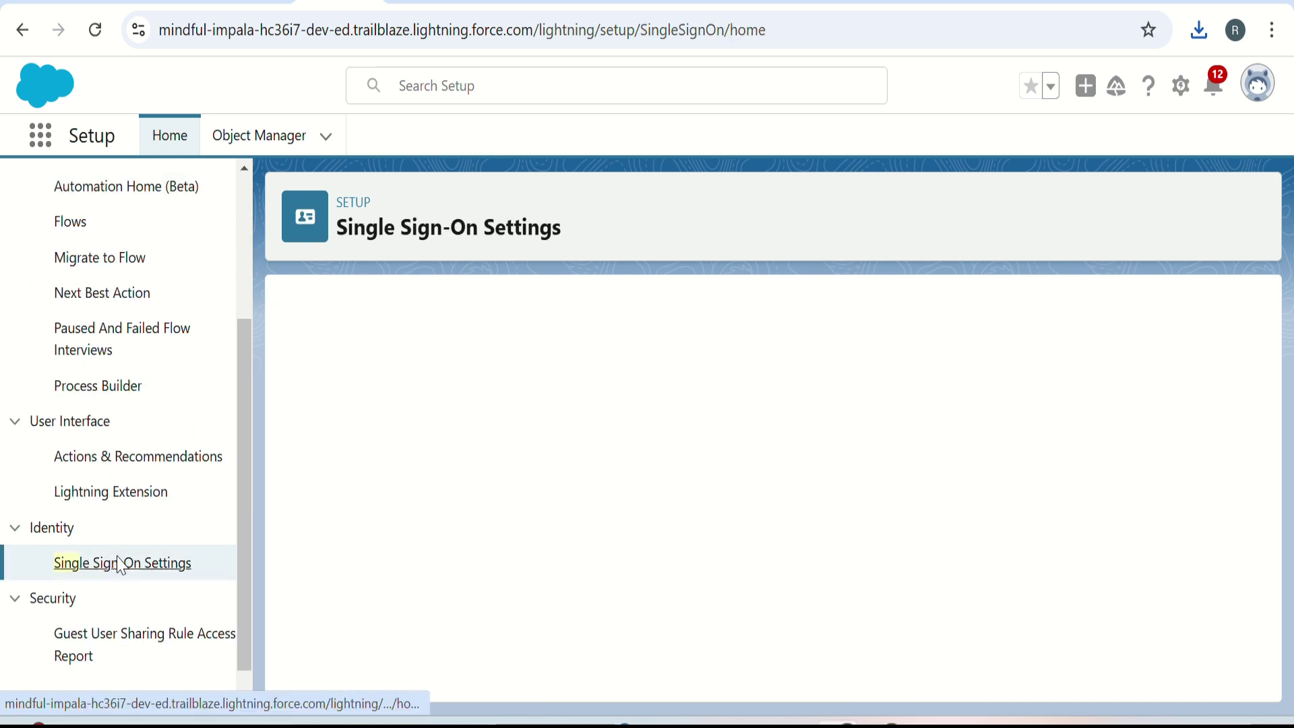
Step: Start a new SAML single sign-on setting and name it Axiom Test App, copying the name from the Trailhead challenge
{"action": "scroll", "coordinate": [502, 451], "scroll_direction": "down", "scroll_amount": 1}
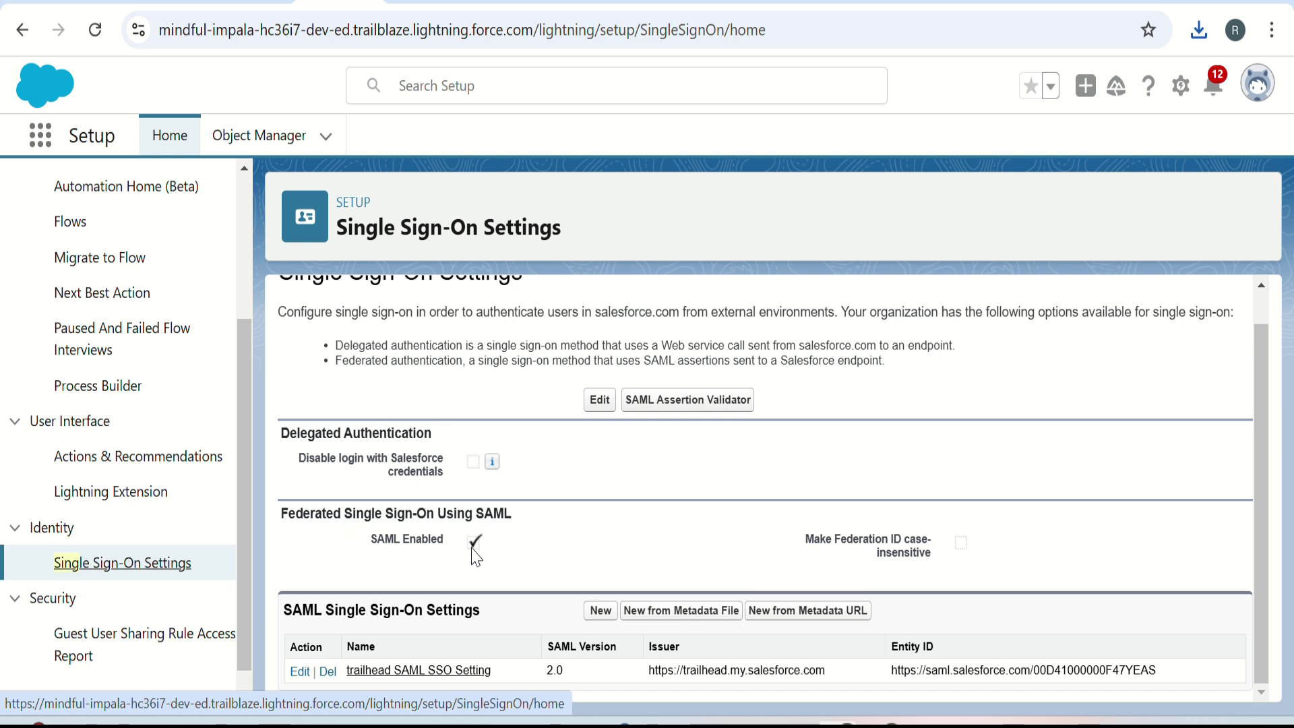
{"action": "left_click", "coordinate": [599, 611]}
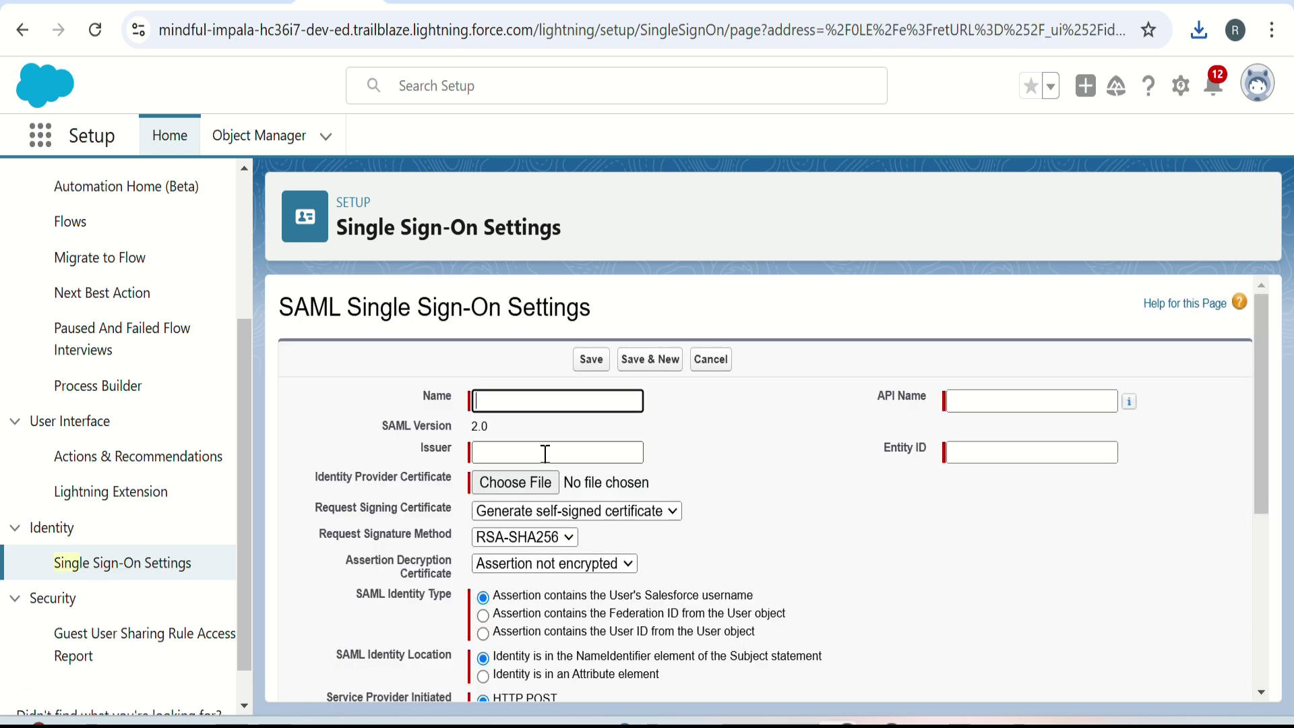
{"action": "left_click", "coordinate": [543, 1]}
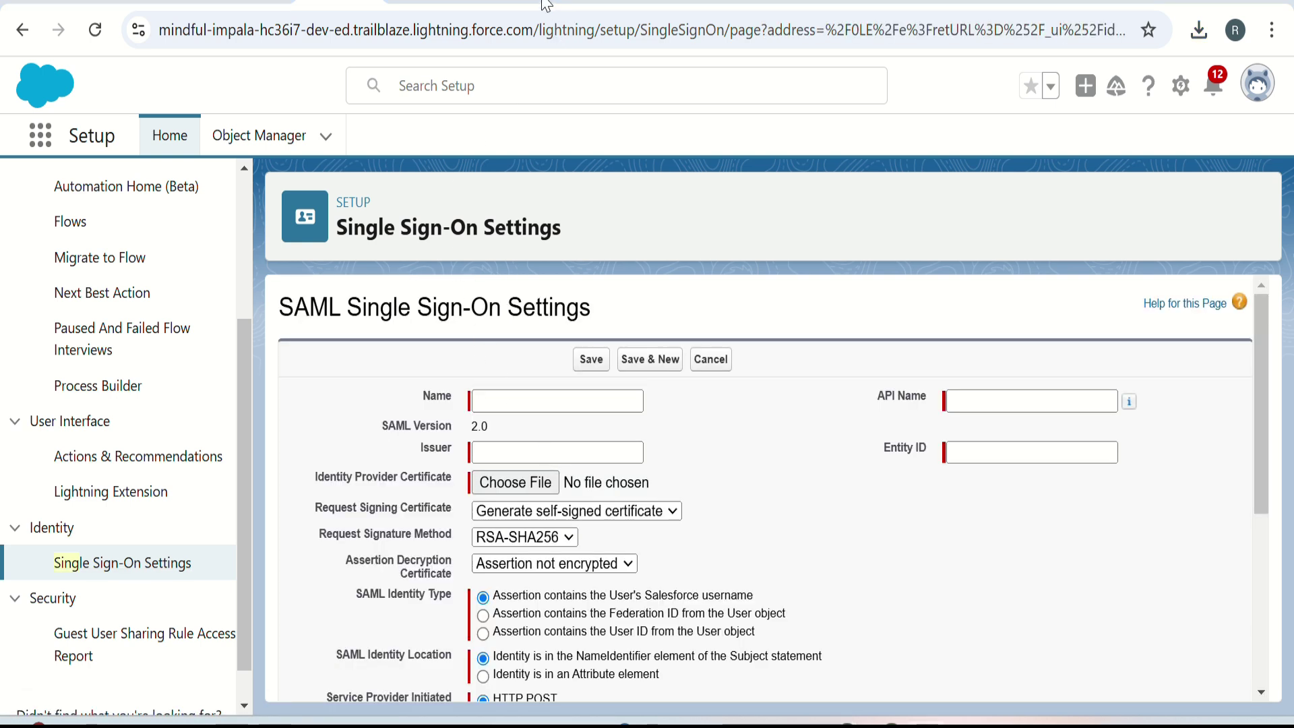
{"action": "left_click", "coordinate": [244, 6]}
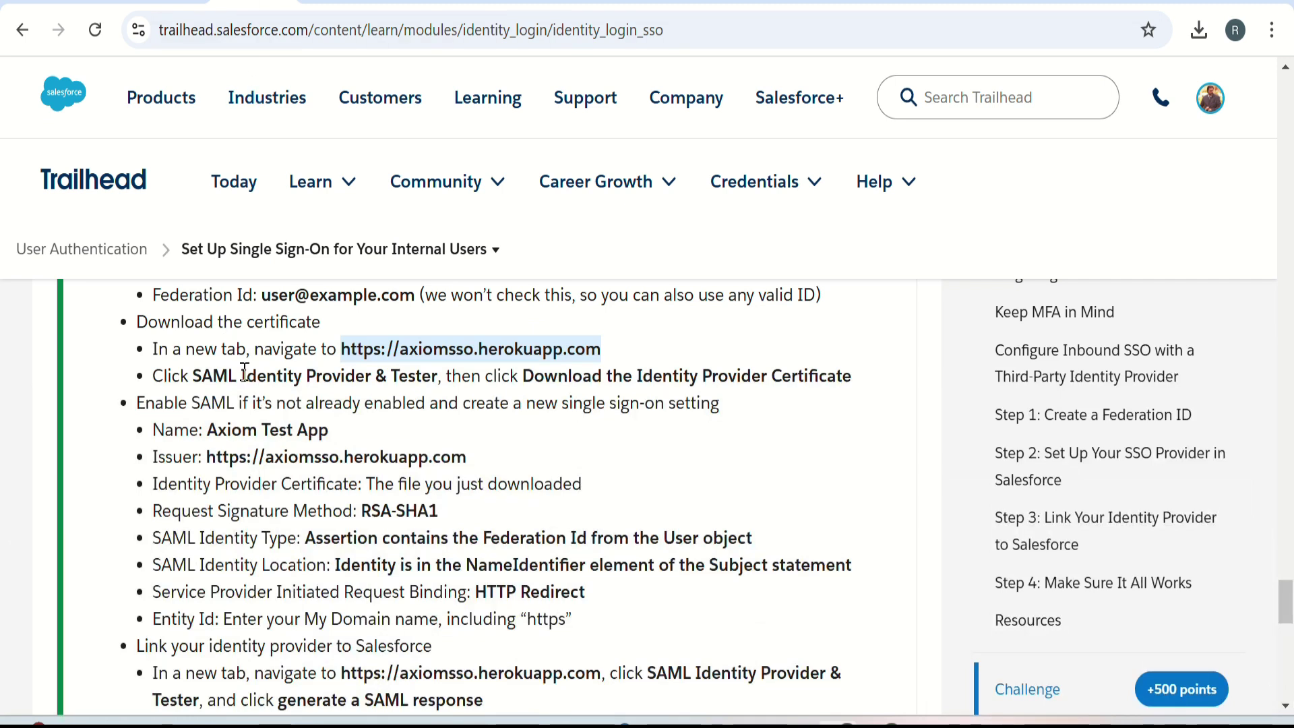
{"action": "left_click_drag", "start_coordinate": [211, 430], "coordinate": [324, 427]}
{"action": "right_click", "coordinate": [310, 426]}
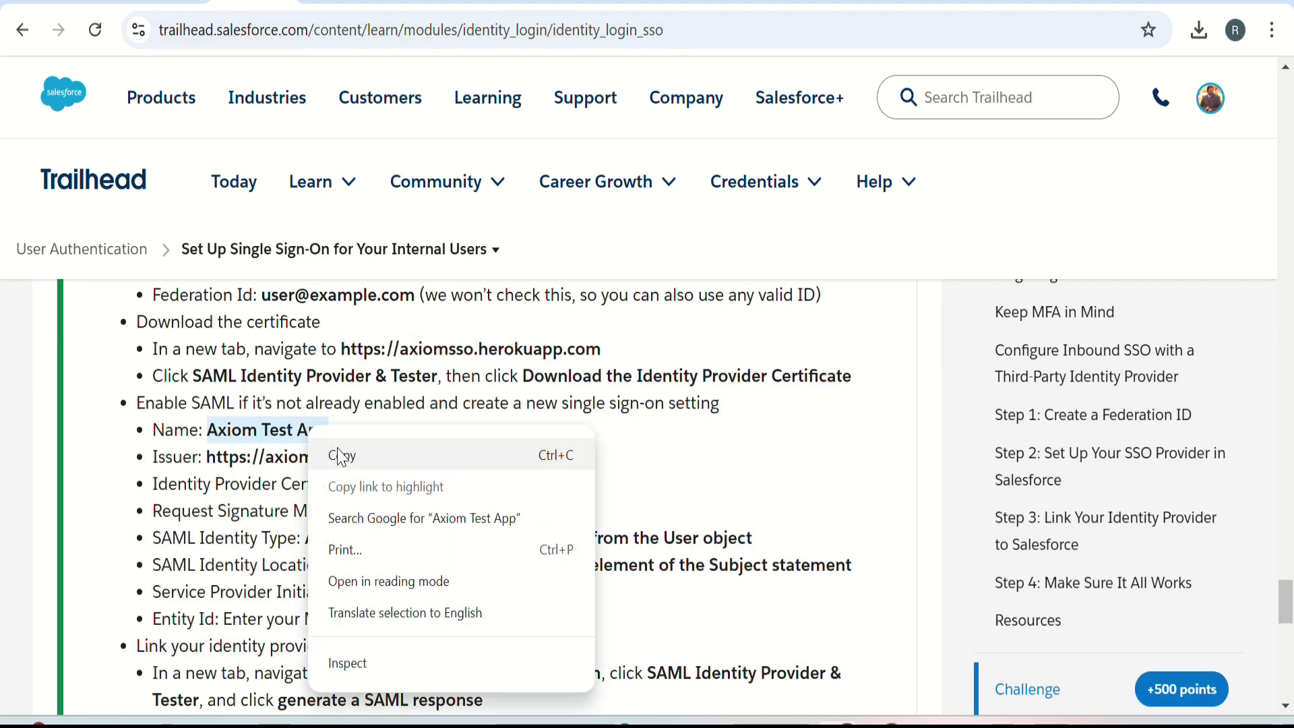
{"action": "left_click", "coordinate": [339, 452]}
{"action": "left_click", "coordinate": [349, 4]}
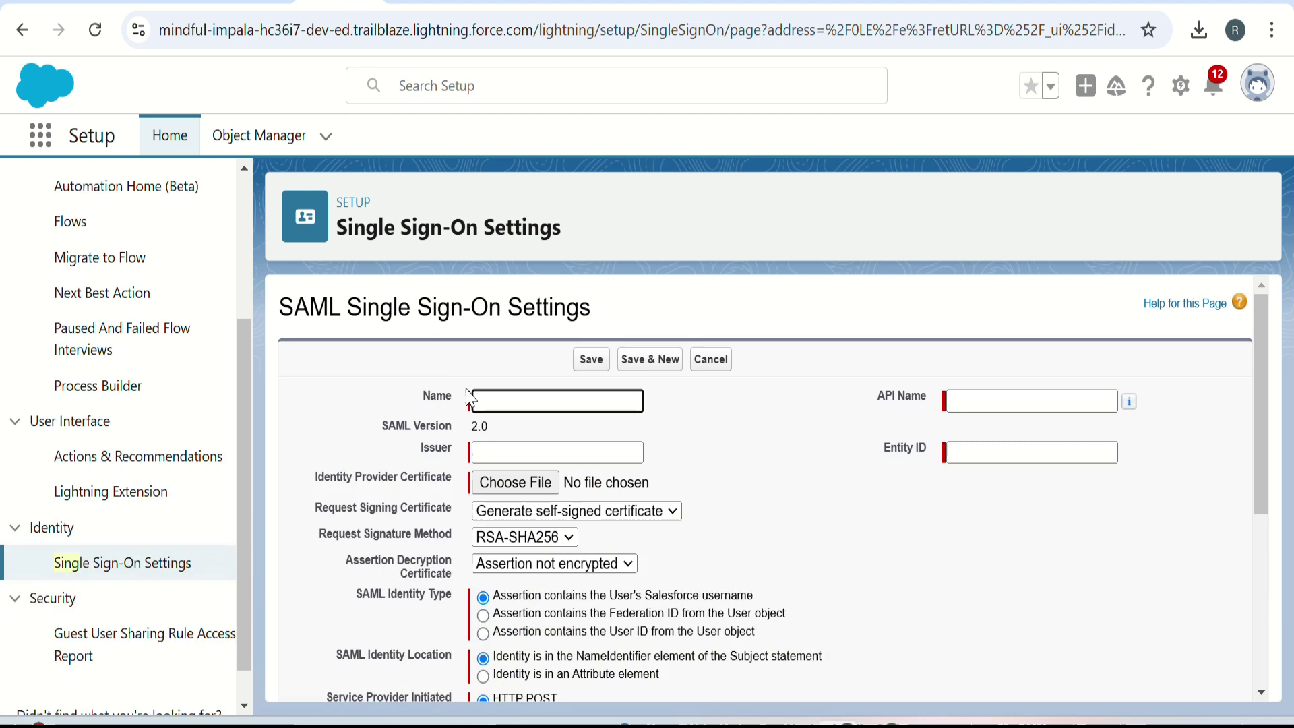
{"action": "left_click", "coordinate": [501, 403]}
{"action": "right_click", "coordinate": [519, 395]}
{"action": "left_click", "coordinate": [570, 188]}
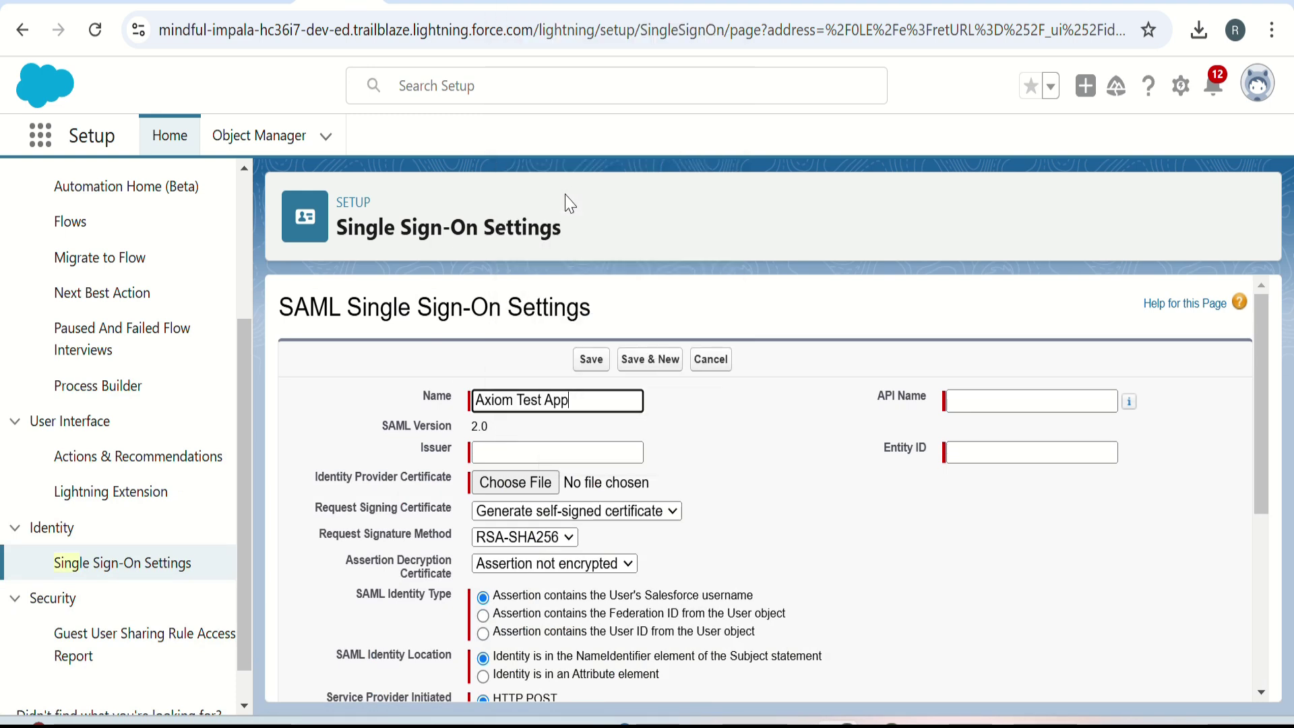
{"action": "left_click", "coordinate": [509, 455]}
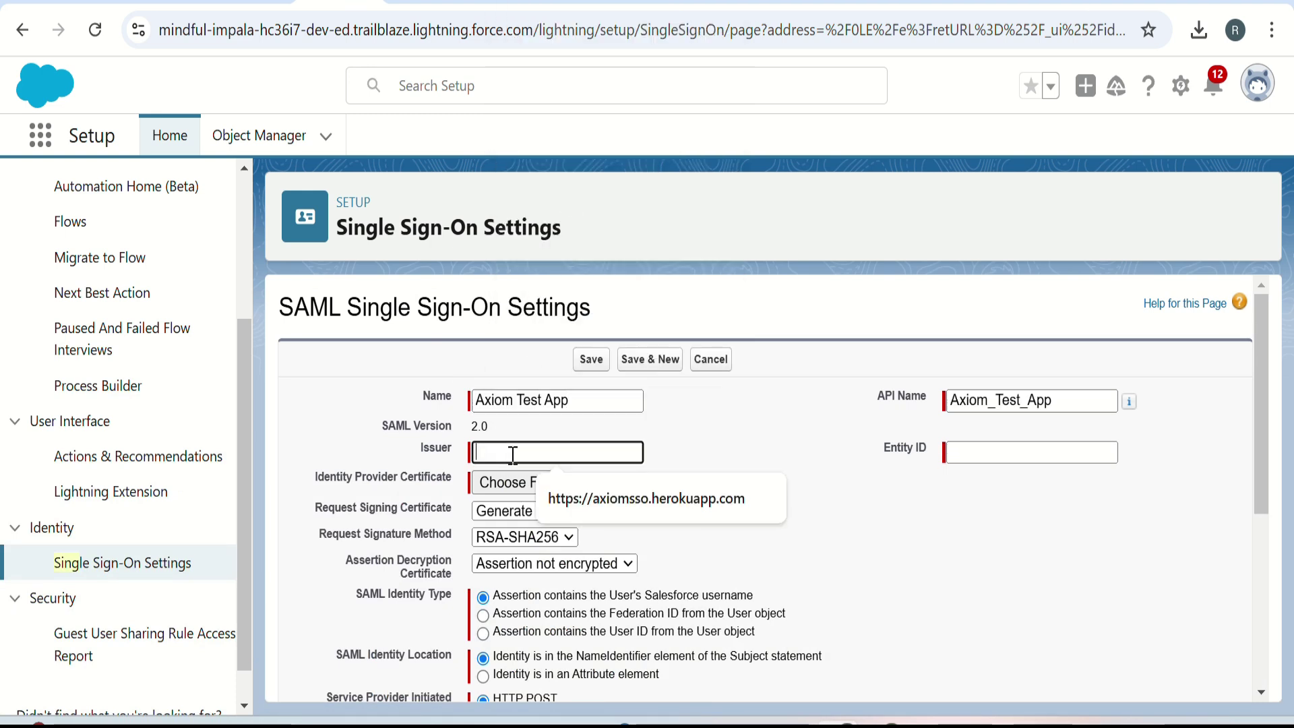
{"action": "left_click", "coordinate": [237, 3]}
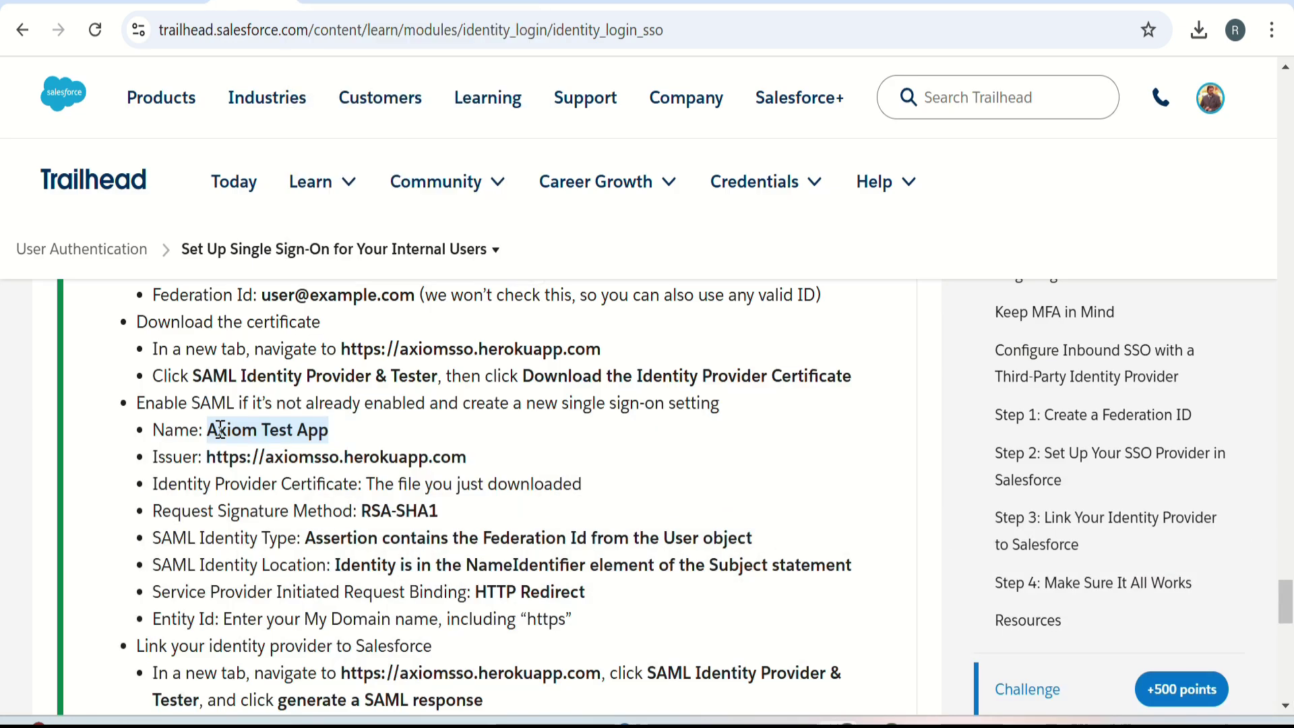
{"action": "left_click_drag", "start_coordinate": [209, 455], "coordinate": [466, 458]}
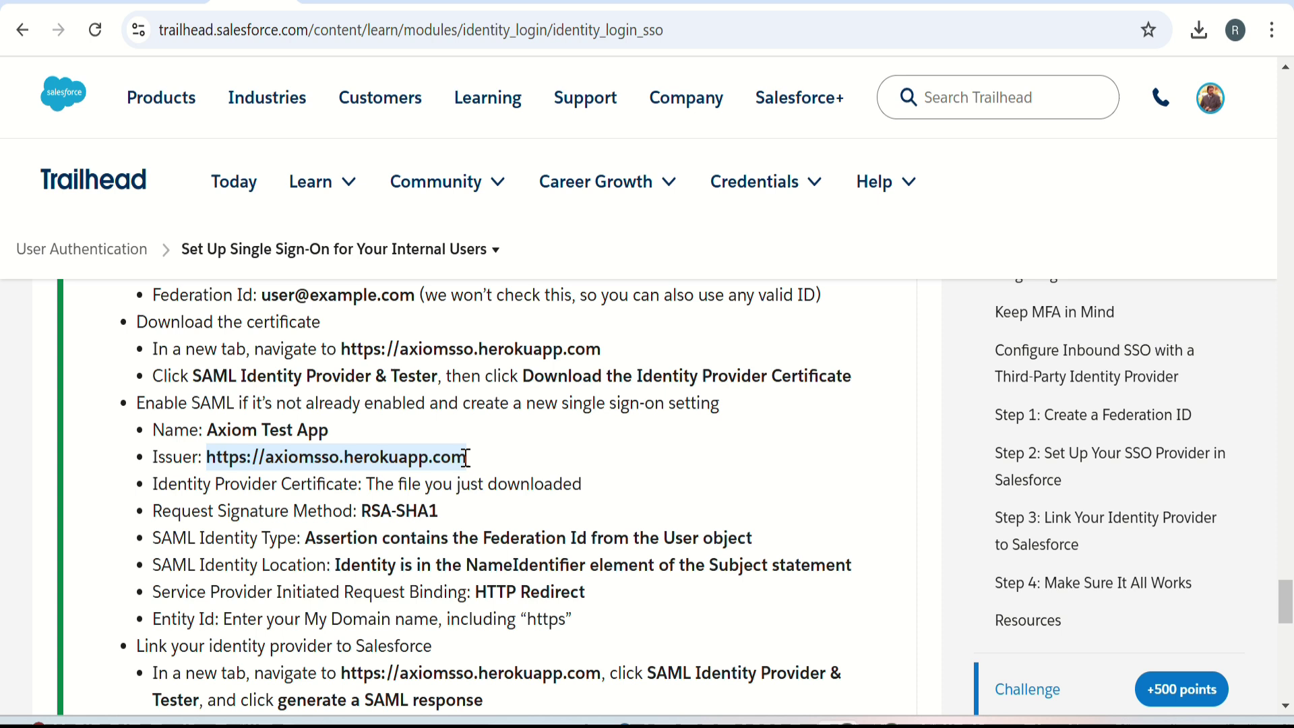
{"action": "right_click", "coordinate": [467, 458]}
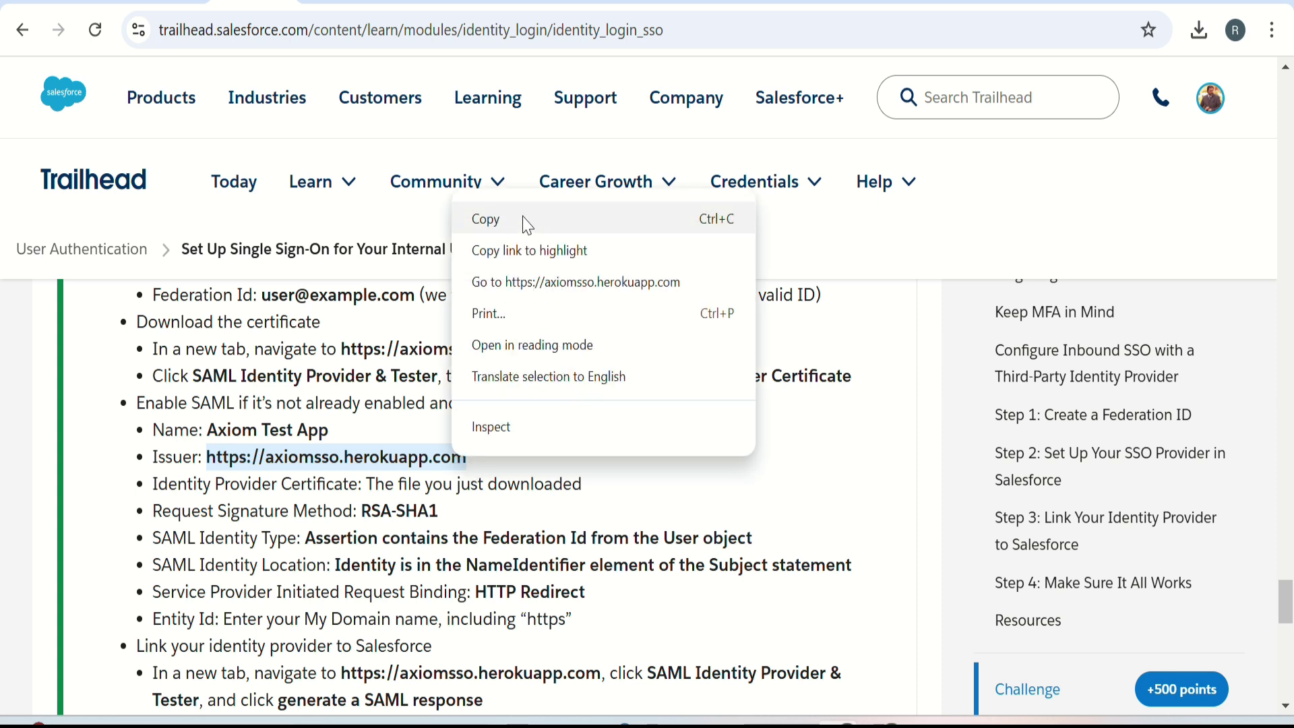
{"action": "left_click", "coordinate": [485, 217]}
{"action": "left_click", "coordinate": [342, 2]}
{"action": "left_click", "coordinate": [492, 452]}
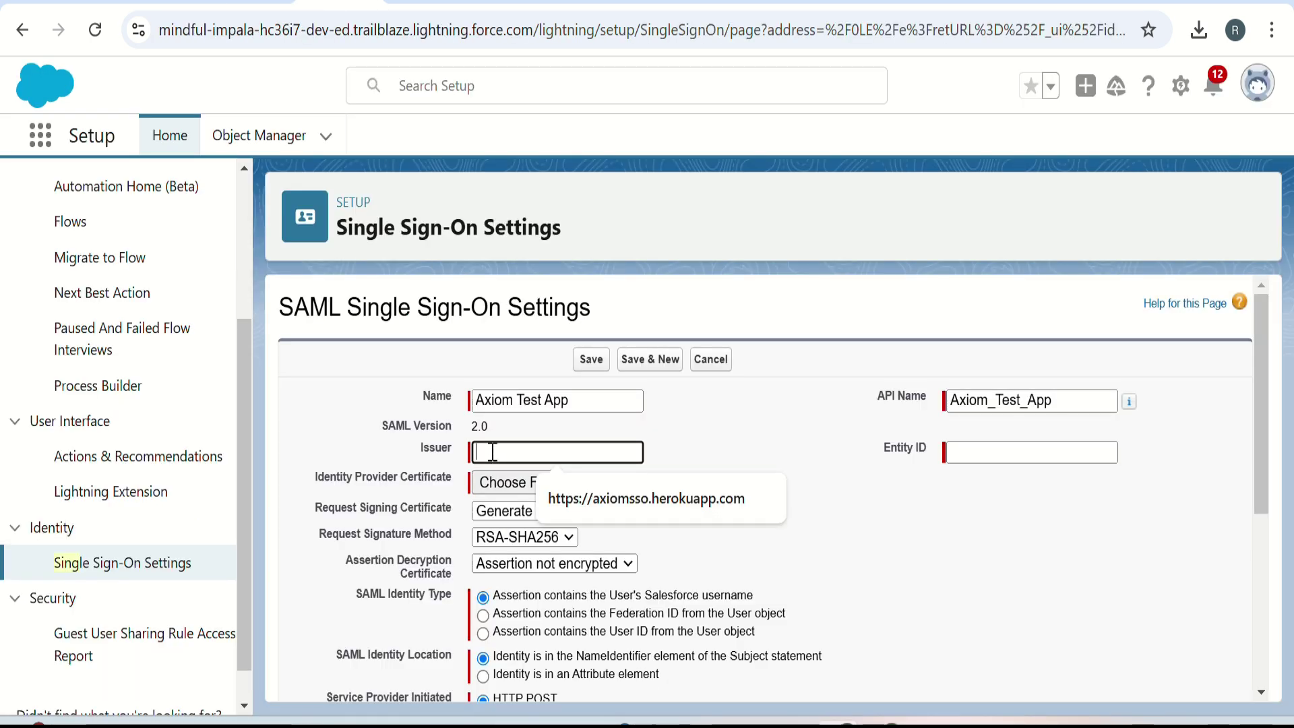
{"action": "right_click", "coordinate": [491, 452]}
{"action": "left_click", "coordinate": [584, 197]}
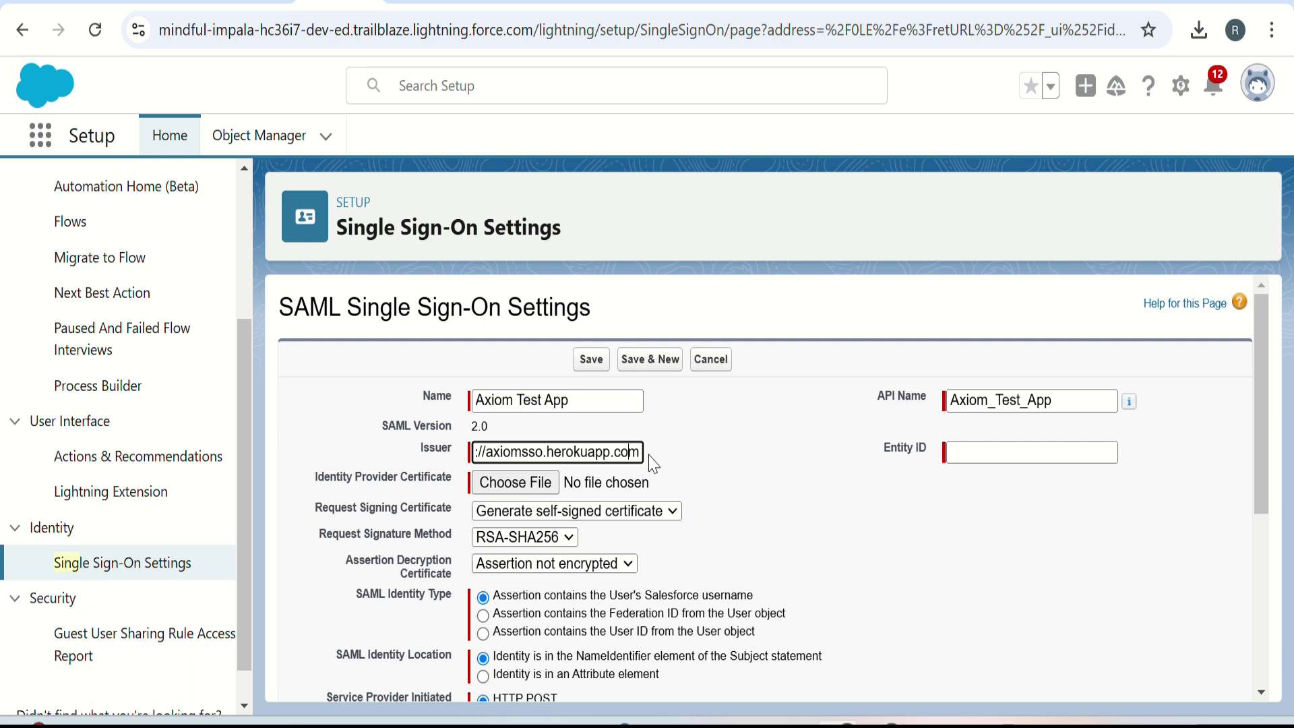
{"action": "key", "text": "Home"}
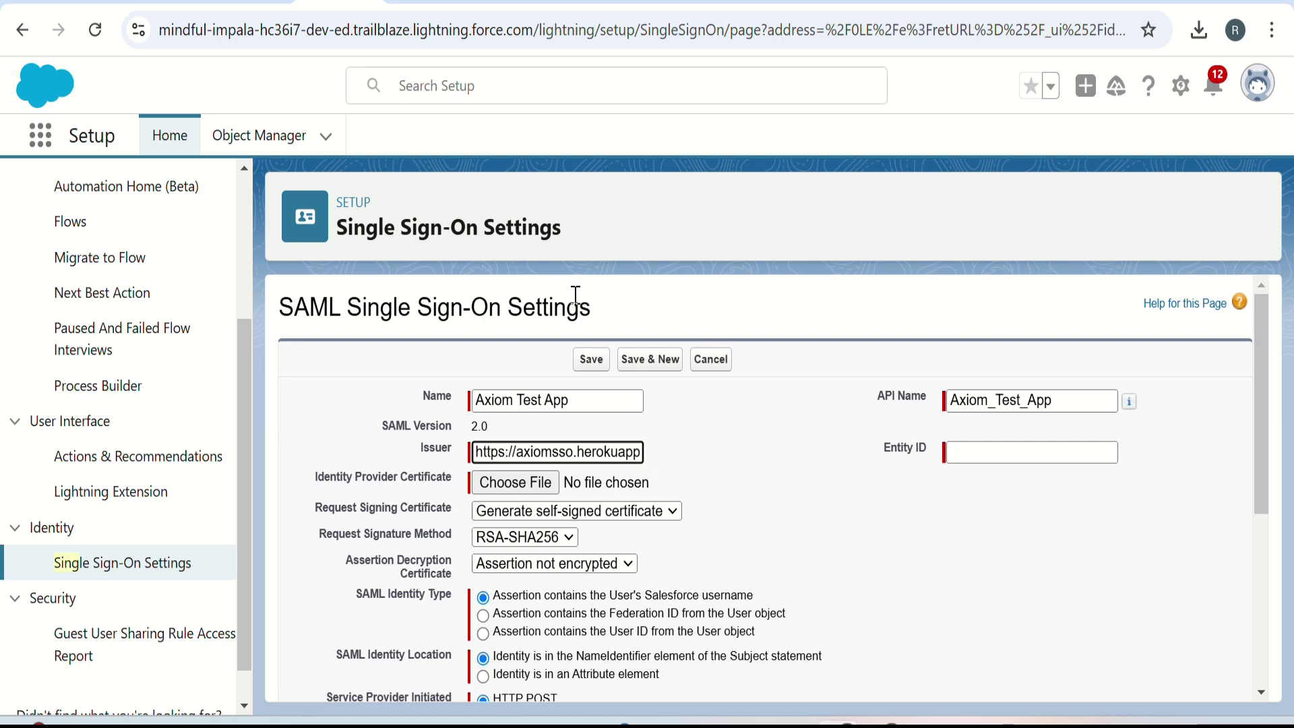
{"action": "left_click", "coordinate": [534, 2]}
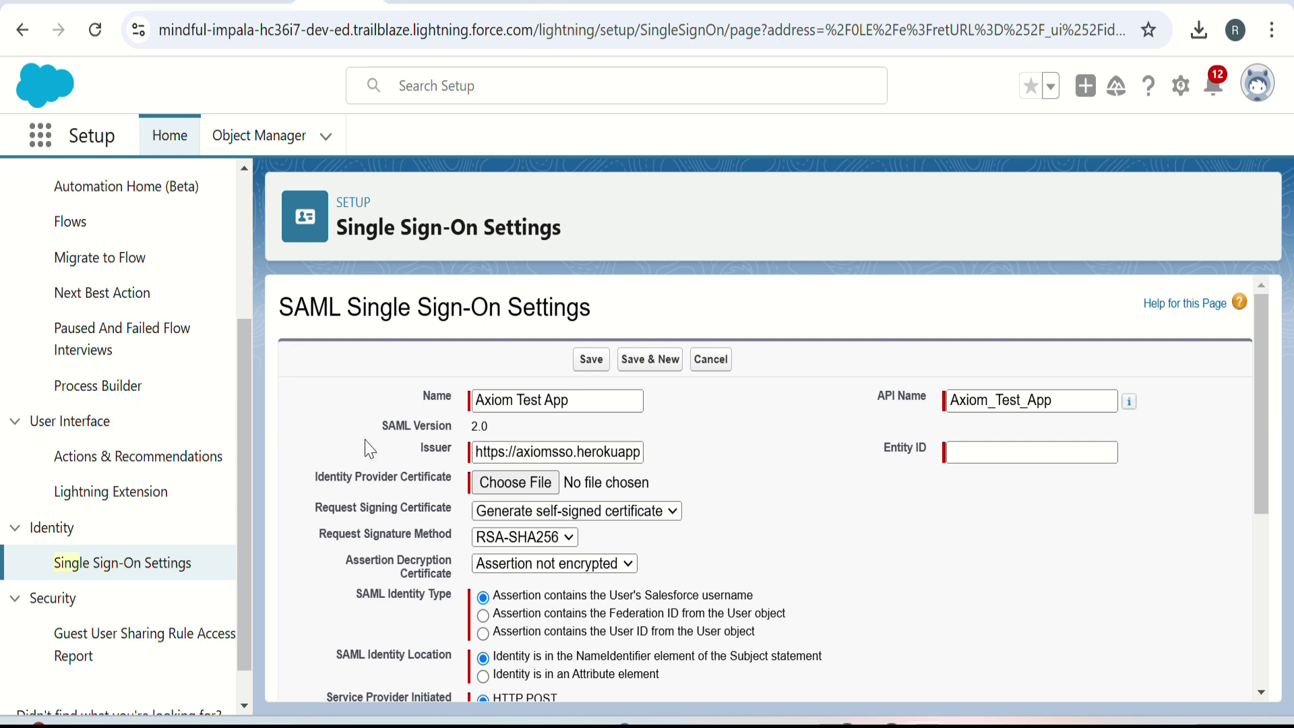
Step: Choose Axiom-IdpCert (1).cer from the Downloads folder as the Identity Provider Certificate
{"action": "left_click", "coordinate": [536, 484]}
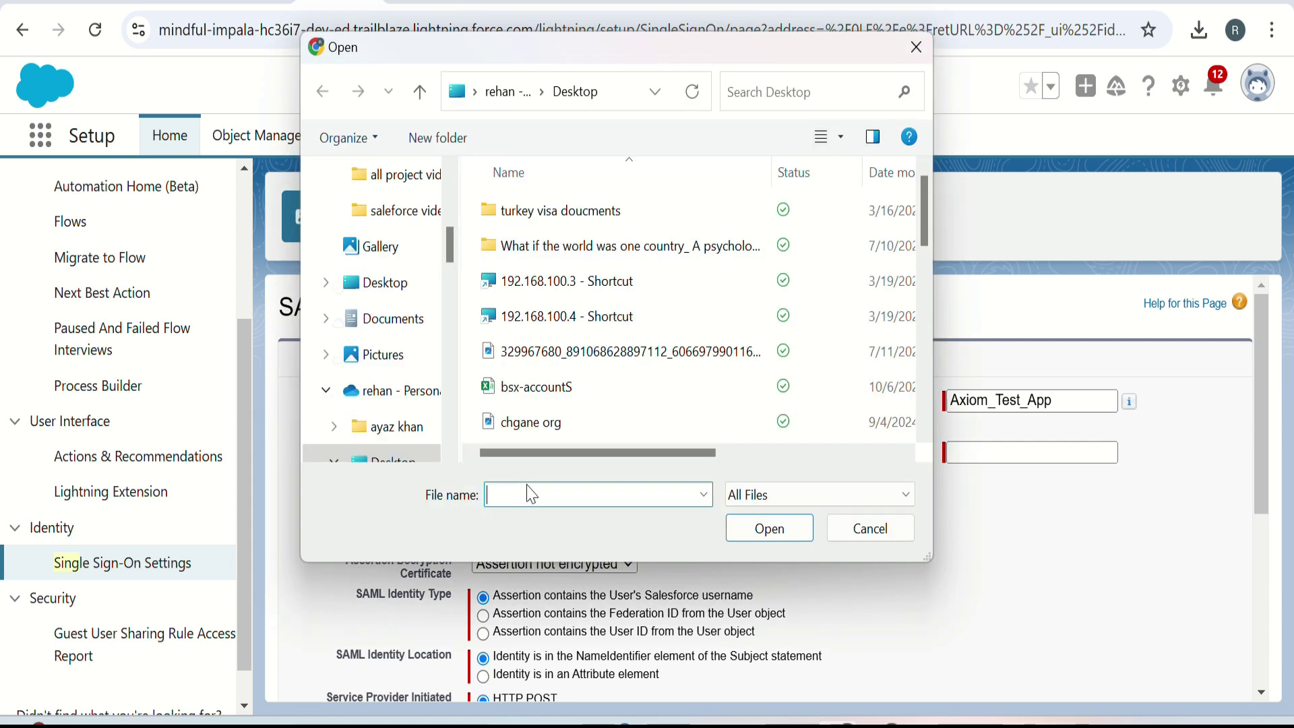
{"action": "left_click_drag", "start_coordinate": [451, 251], "coordinate": [453, 179]}
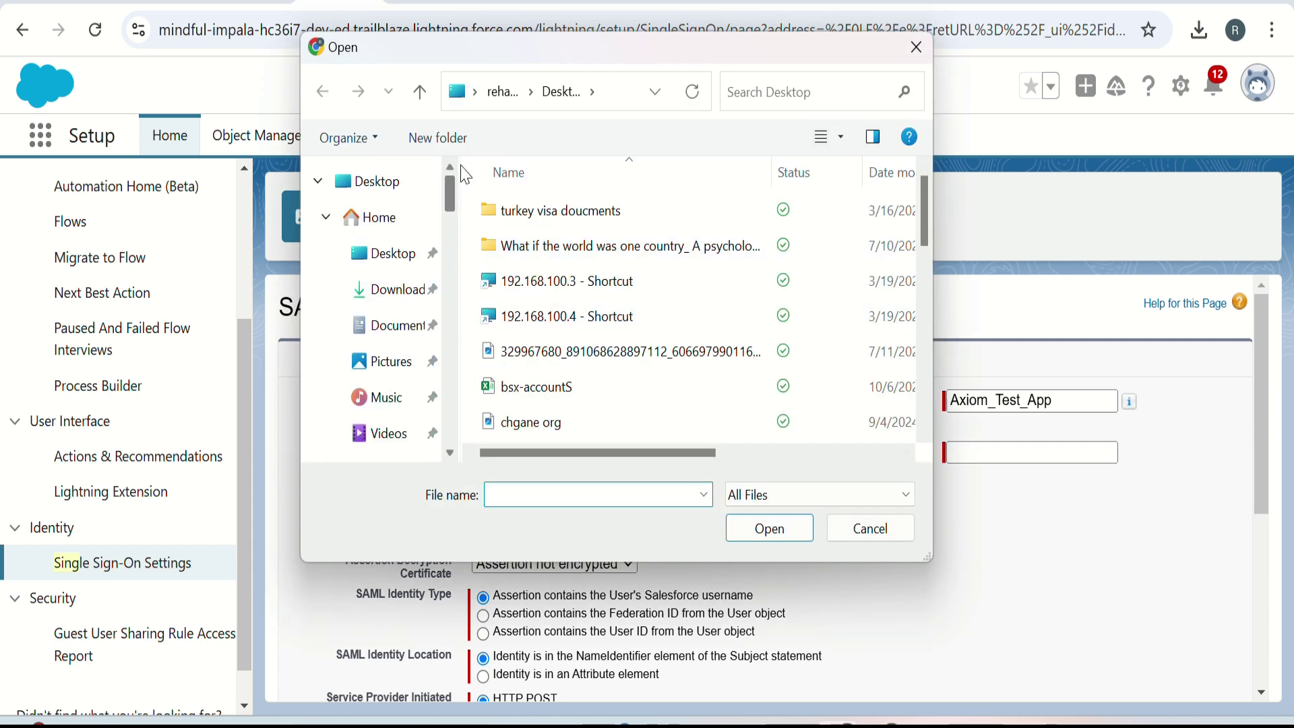
{"action": "left_click", "coordinate": [384, 286]}
{"action": "double_click", "coordinate": [632, 250]}
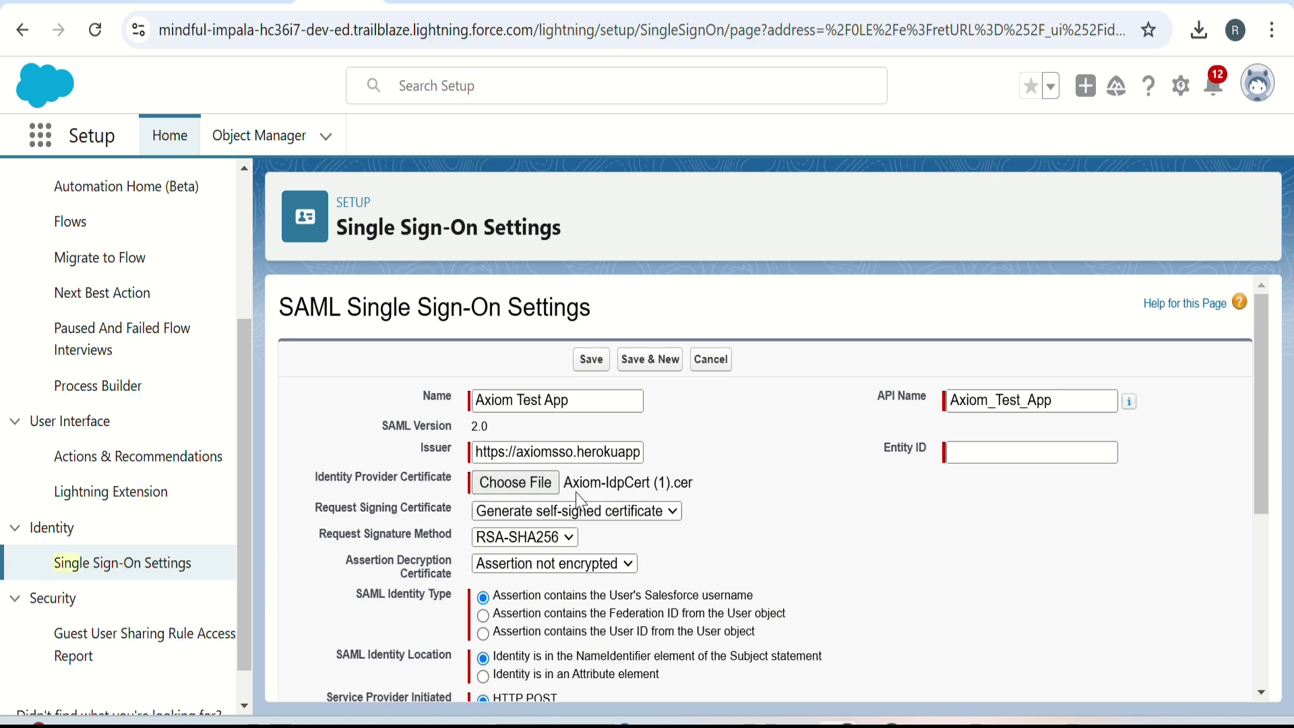
{"action": "left_click", "coordinate": [684, 487]}
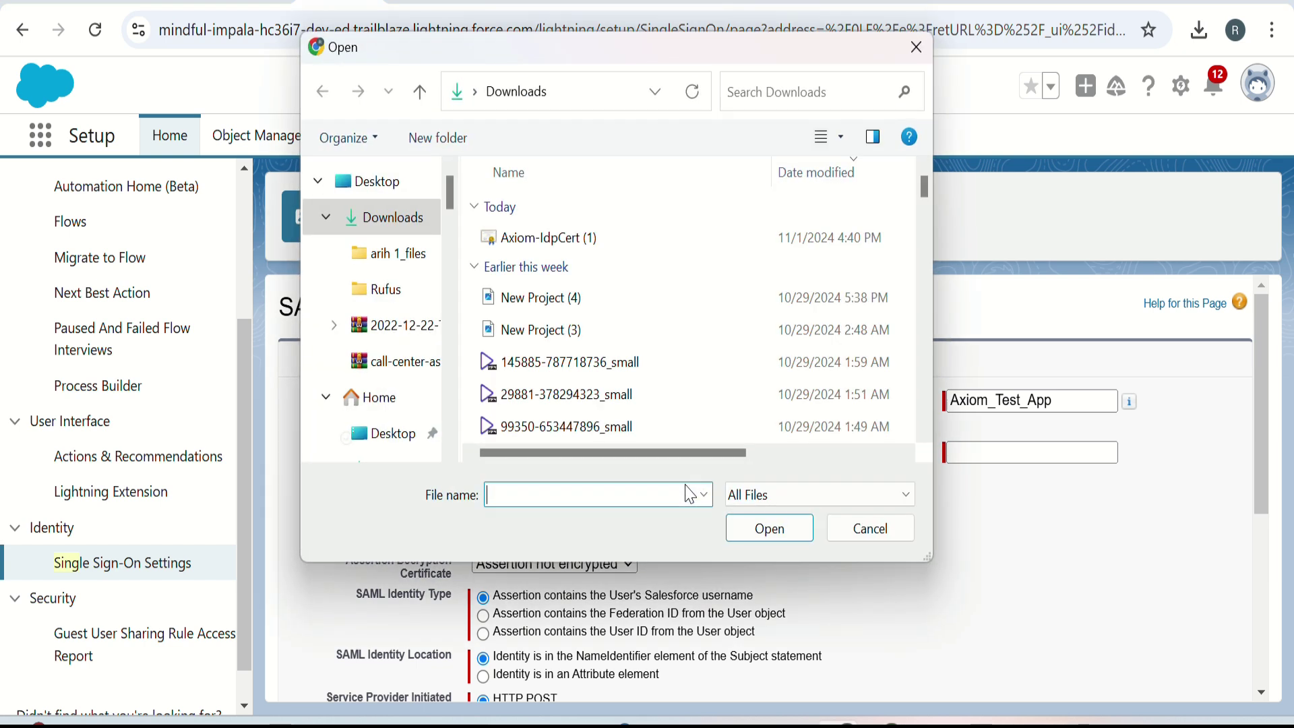
{"action": "left_click", "coordinate": [862, 527]}
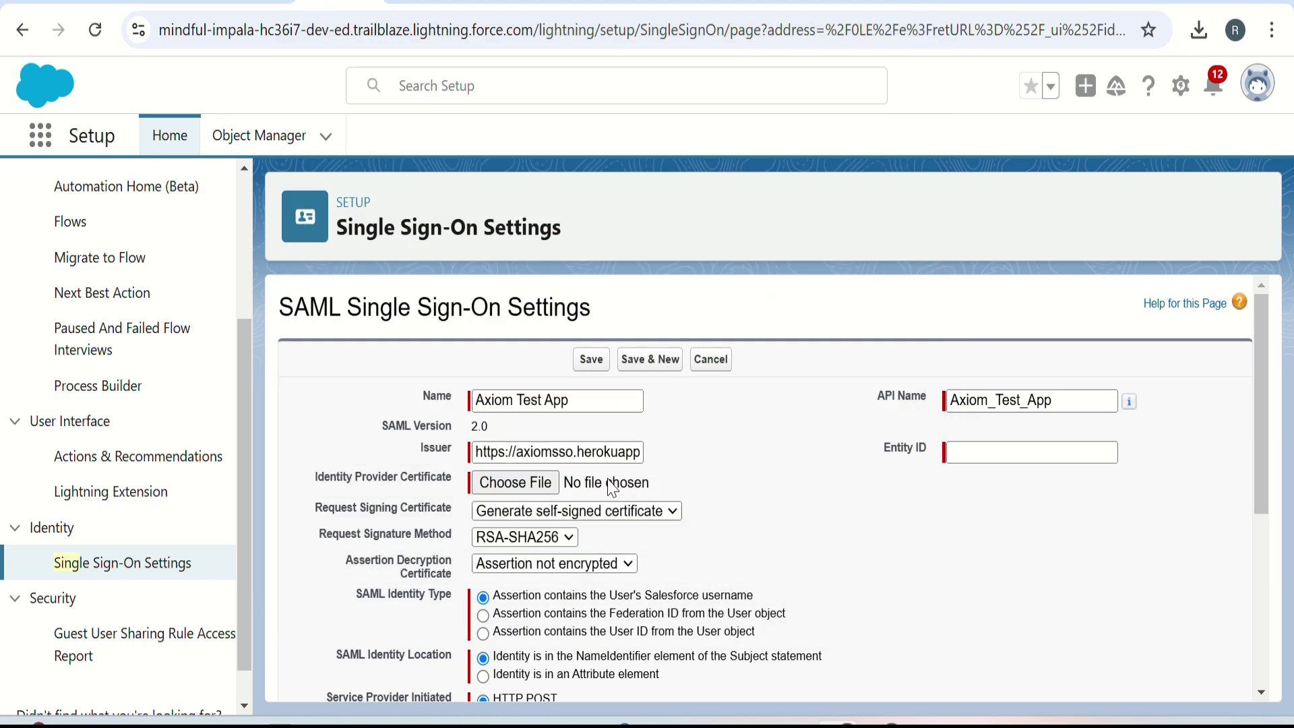
{"action": "left_click", "coordinate": [514, 482]}
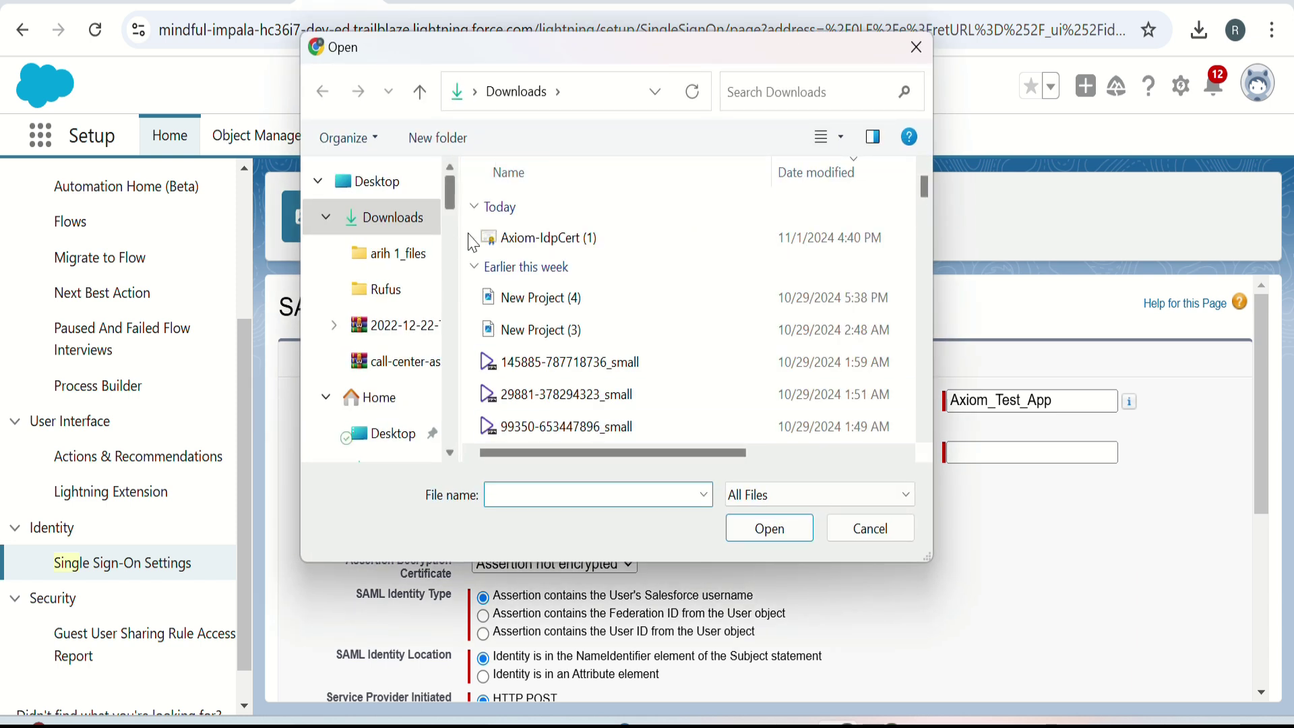
{"action": "double_click", "coordinate": [480, 238]}
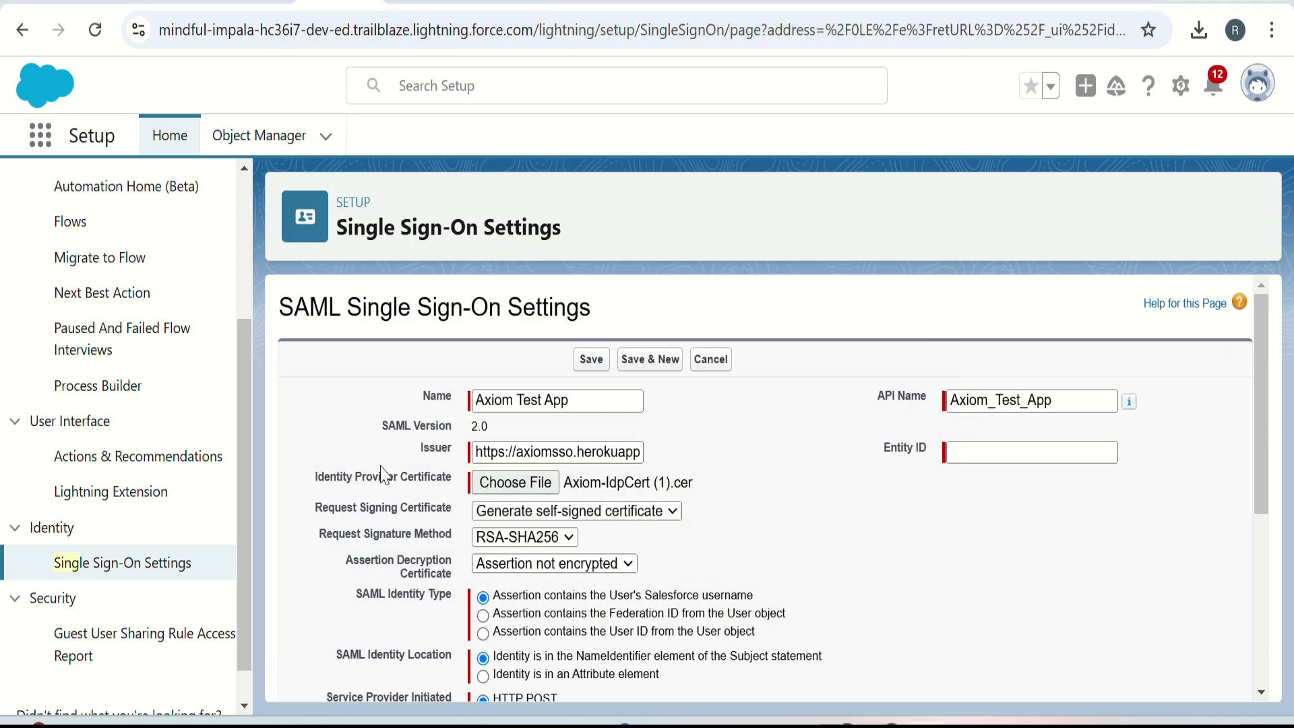
Step: Set the signature method to RSA-SHA1, the SAML identity type to Federation ID from the User object, and the request binding to HTTP Redirect
{"action": "left_click", "coordinate": [542, 537]}
{"action": "left_click", "coordinate": [523, 563]}
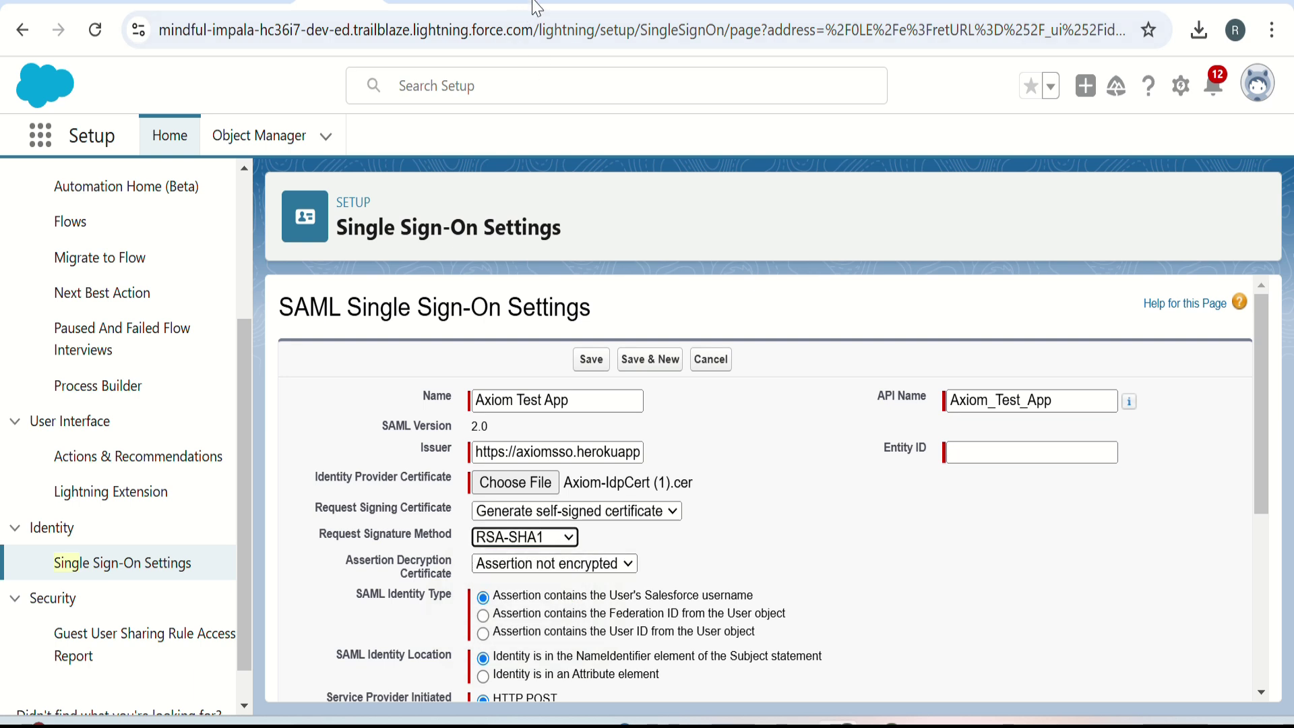
{"action": "scroll", "coordinate": [505, 522], "scroll_direction": "down", "scroll_amount": 2}
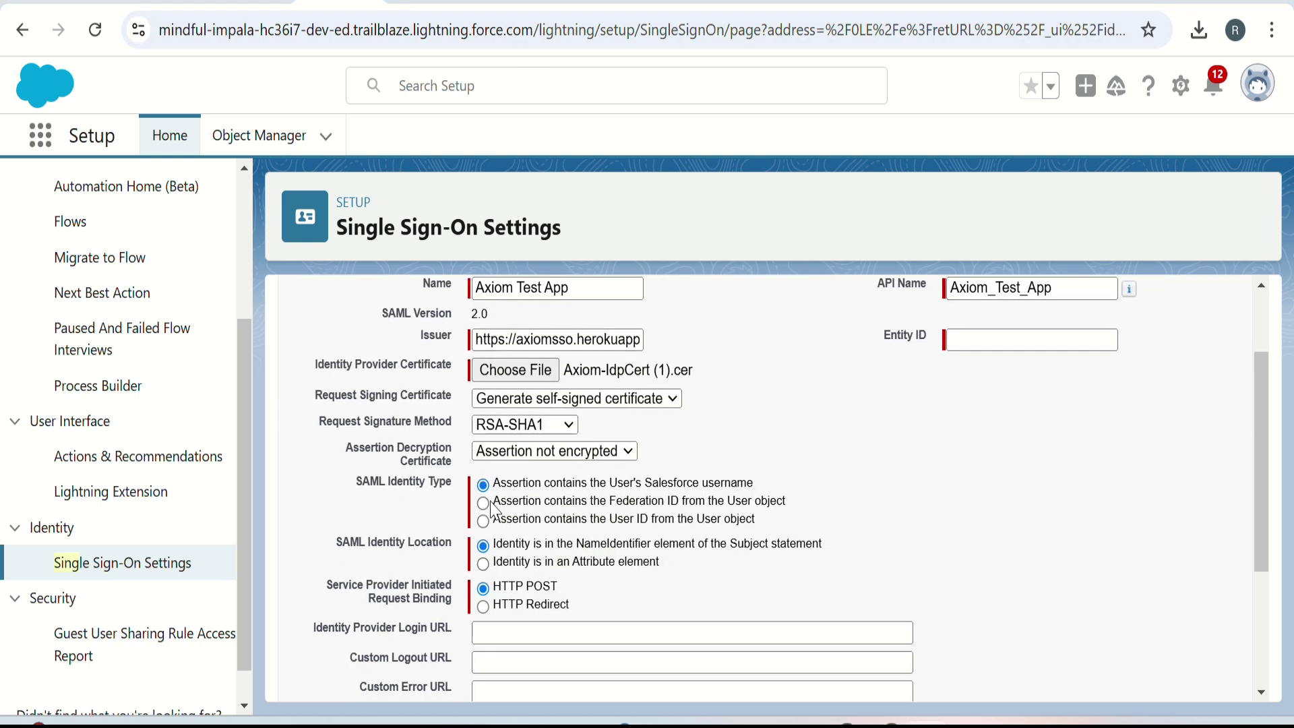
{"action": "left_click", "coordinate": [483, 504]}
{"action": "left_click", "coordinate": [483, 606]}
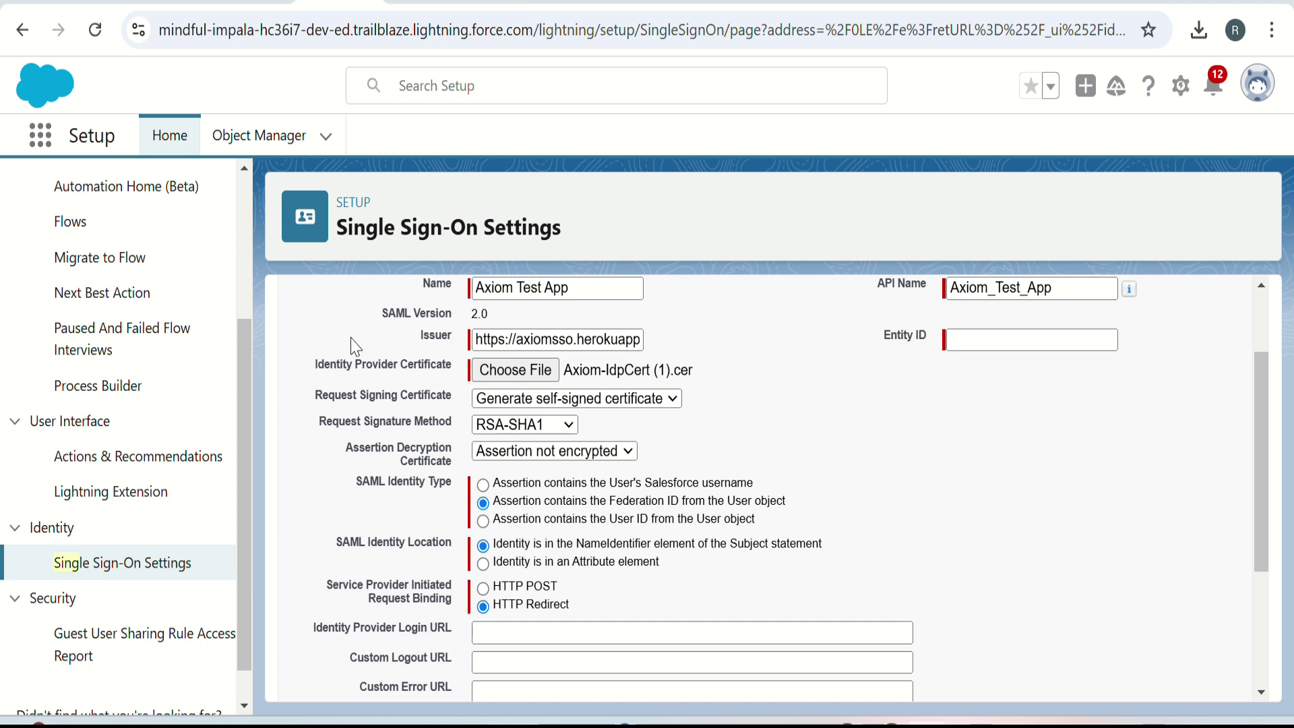
Step: Review the Entity Id and identity provider linking instructions in the Trailhead challenge and detach that page into its own browser window
{"action": "left_click", "coordinate": [243, 4]}
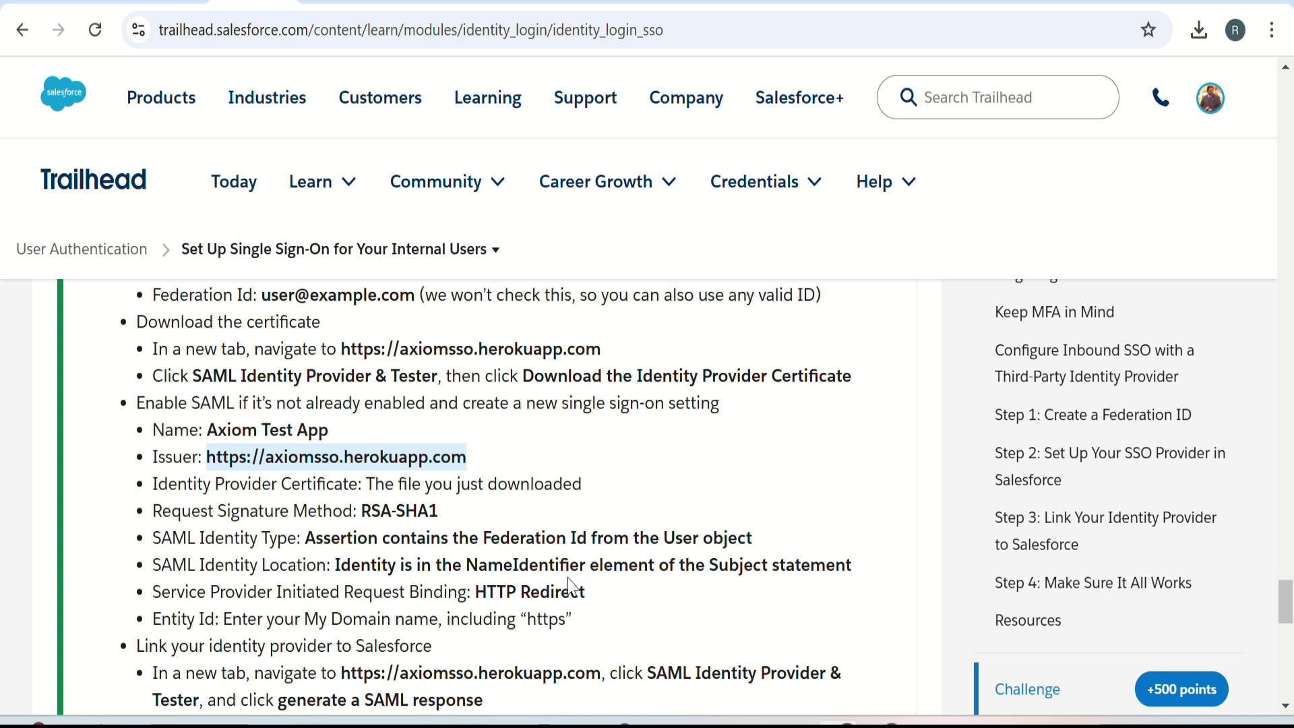
{"action": "scroll", "coordinate": [511, 552], "scroll_direction": "down", "scroll_amount": 3}
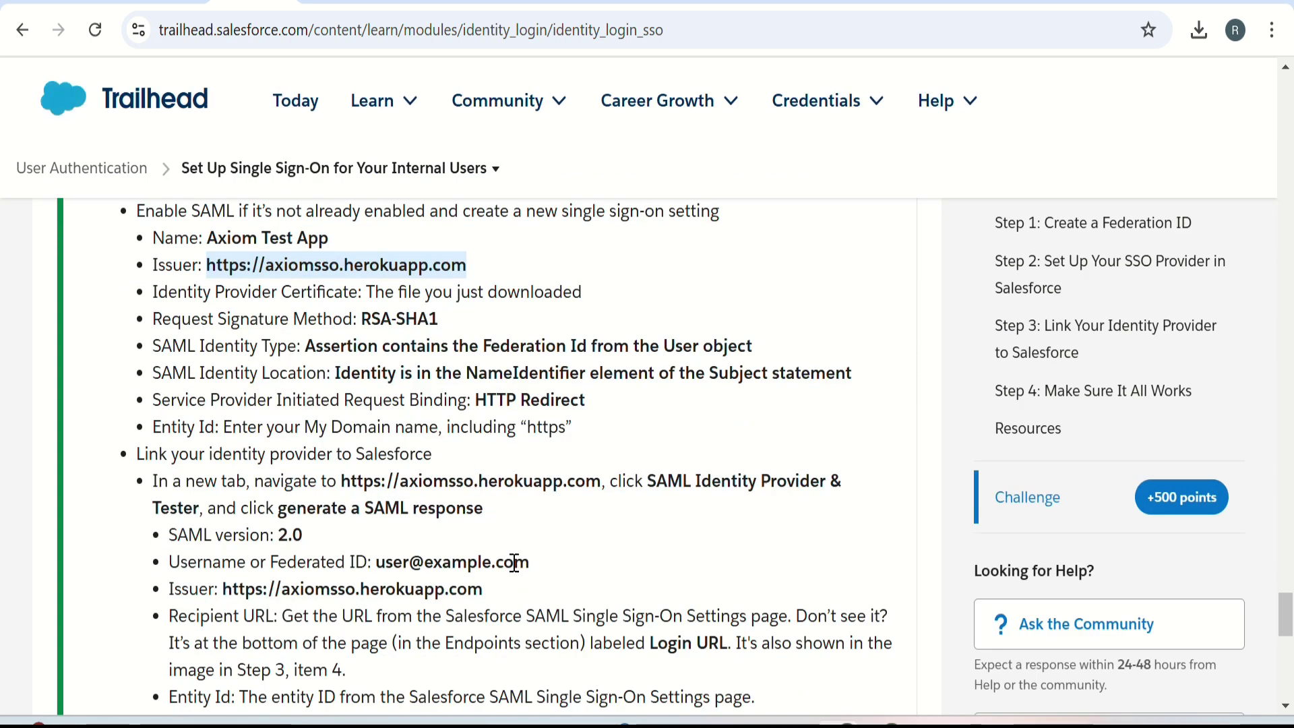
{"action": "scroll", "coordinate": [514, 563], "scroll_direction": "up", "scroll_amount": 2}
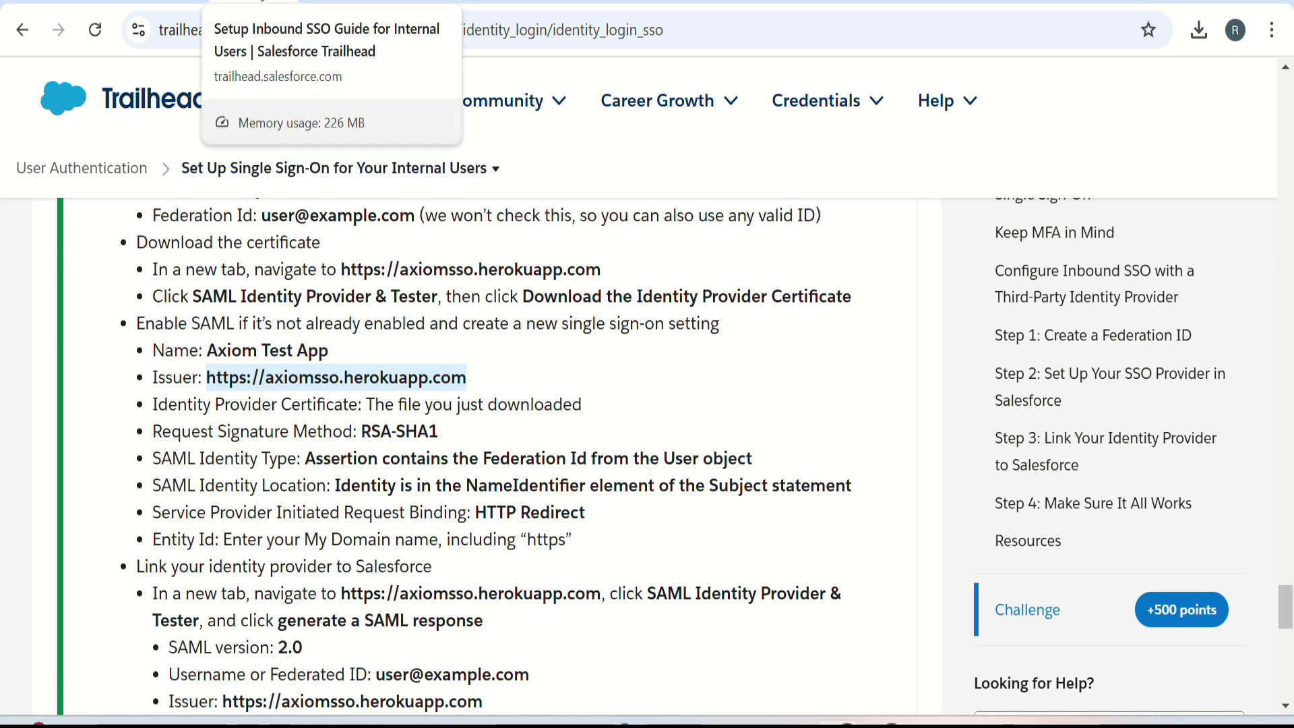
{"action": "left_click_drag", "start_coordinate": [263, 1], "coordinate": [413, 144]}
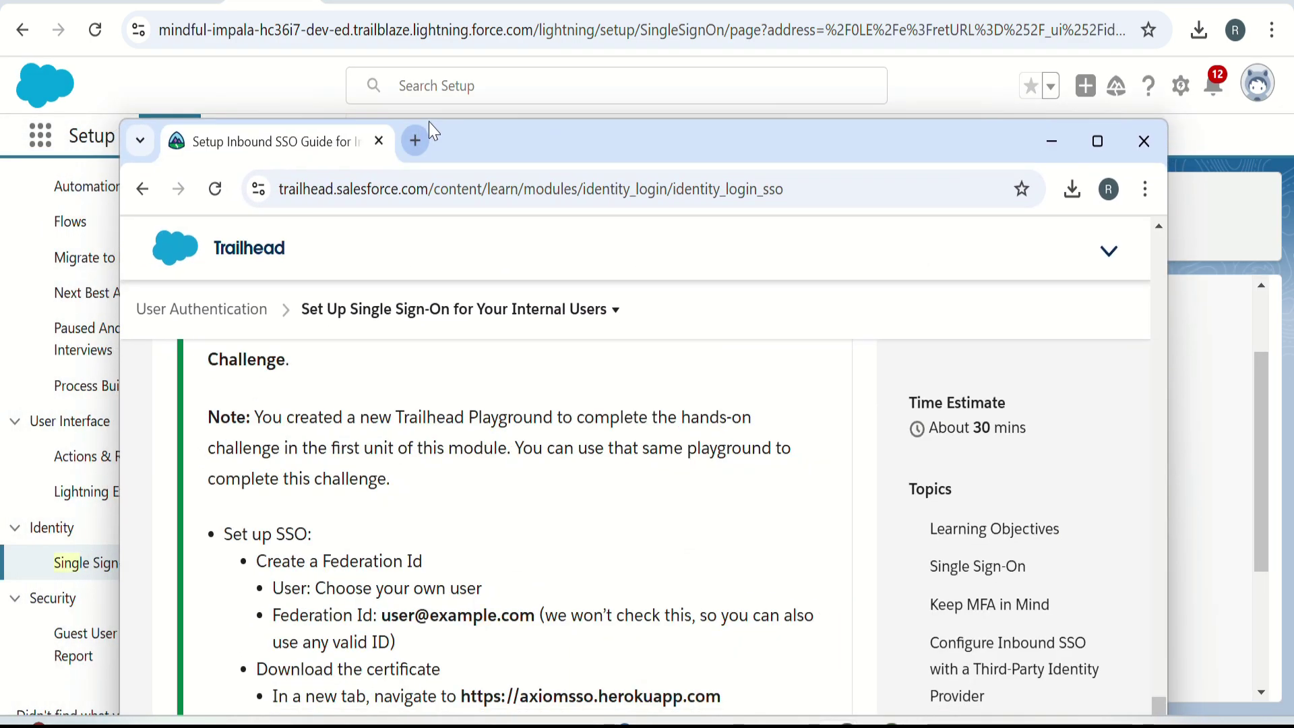
Step: Merge the detached Trailhead challenge page back into the main browser window
{"action": "scroll", "coordinate": [505, 529], "scroll_direction": "down", "scroll_amount": 2}
{"action": "scroll", "coordinate": [505, 529], "scroll_direction": "up", "scroll_amount": 2}
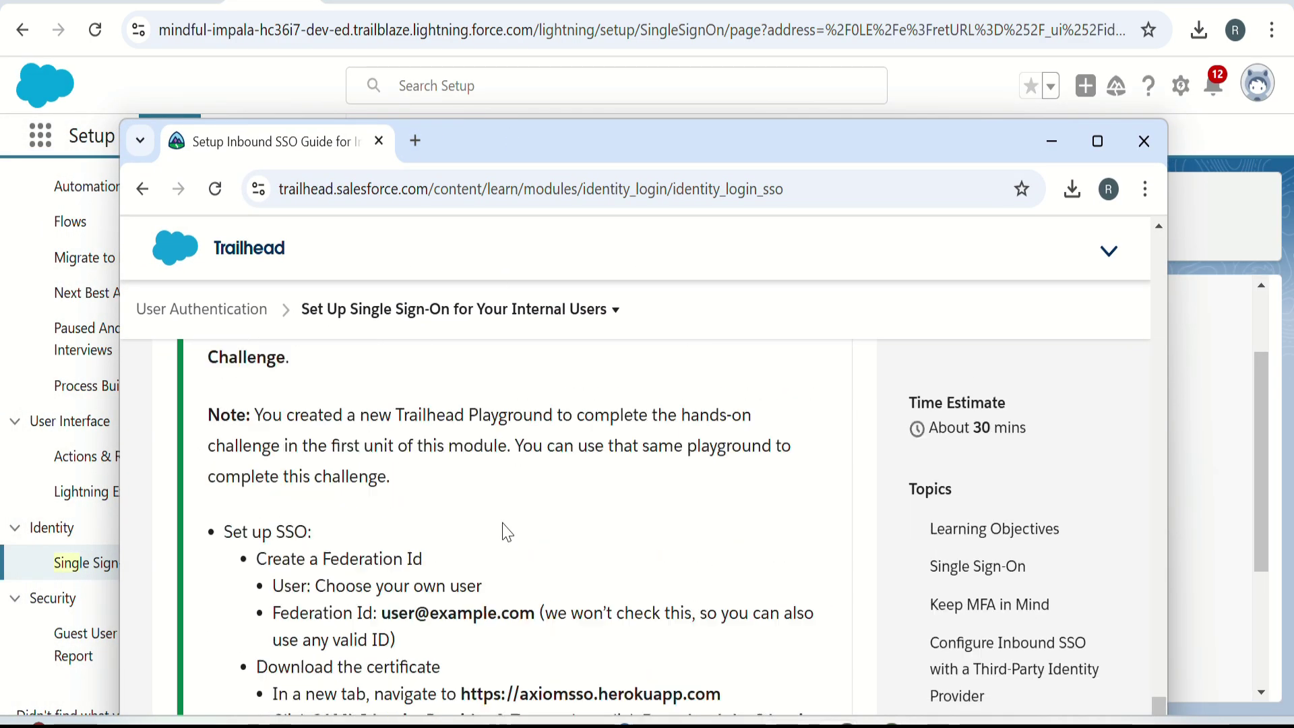
{"action": "left_click", "coordinate": [400, 193]}
{"action": "left_click", "coordinate": [823, 180]}
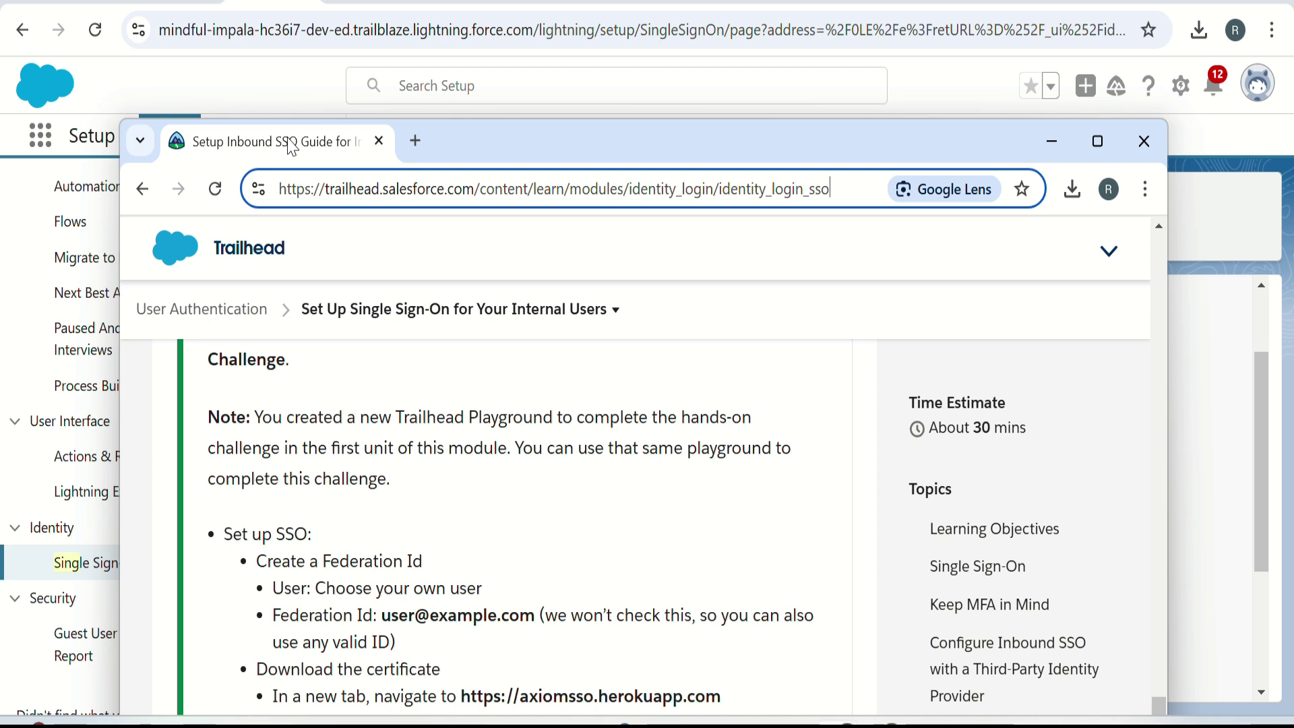
{"action": "left_click_drag", "start_coordinate": [292, 147], "coordinate": [342, 77]}
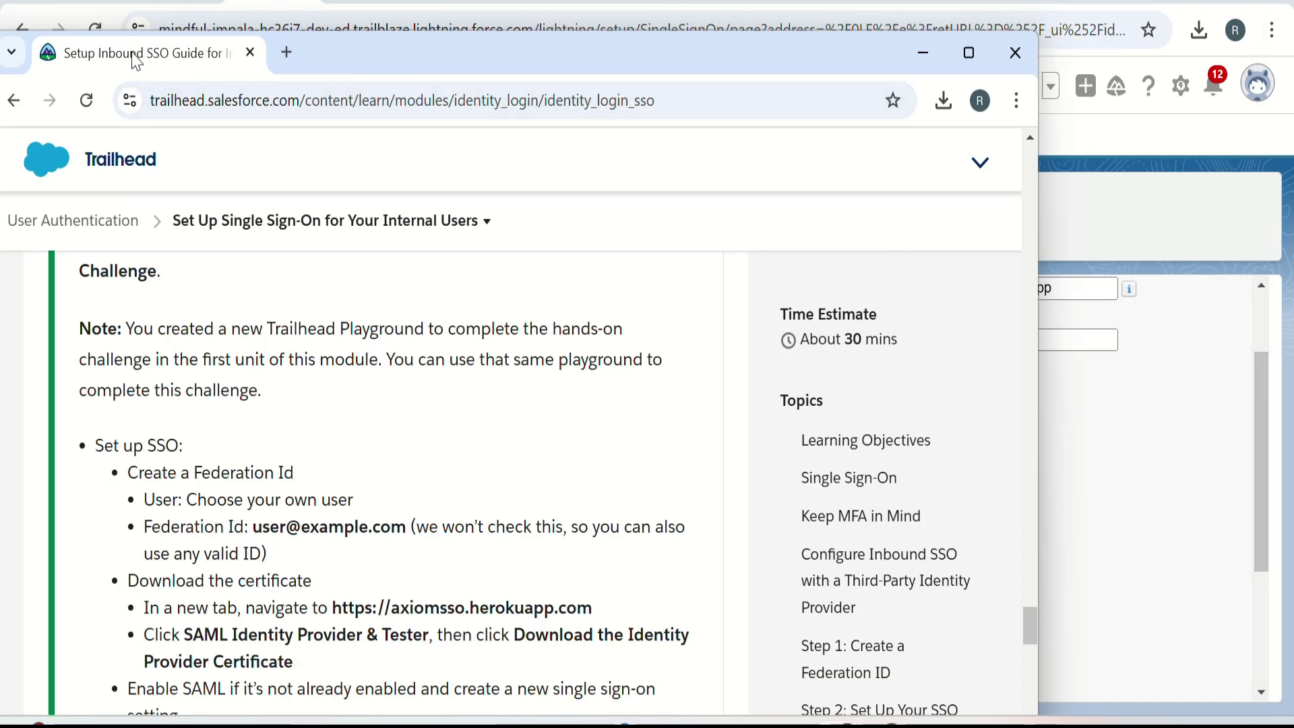
{"action": "double_click", "coordinate": [134, 58]}
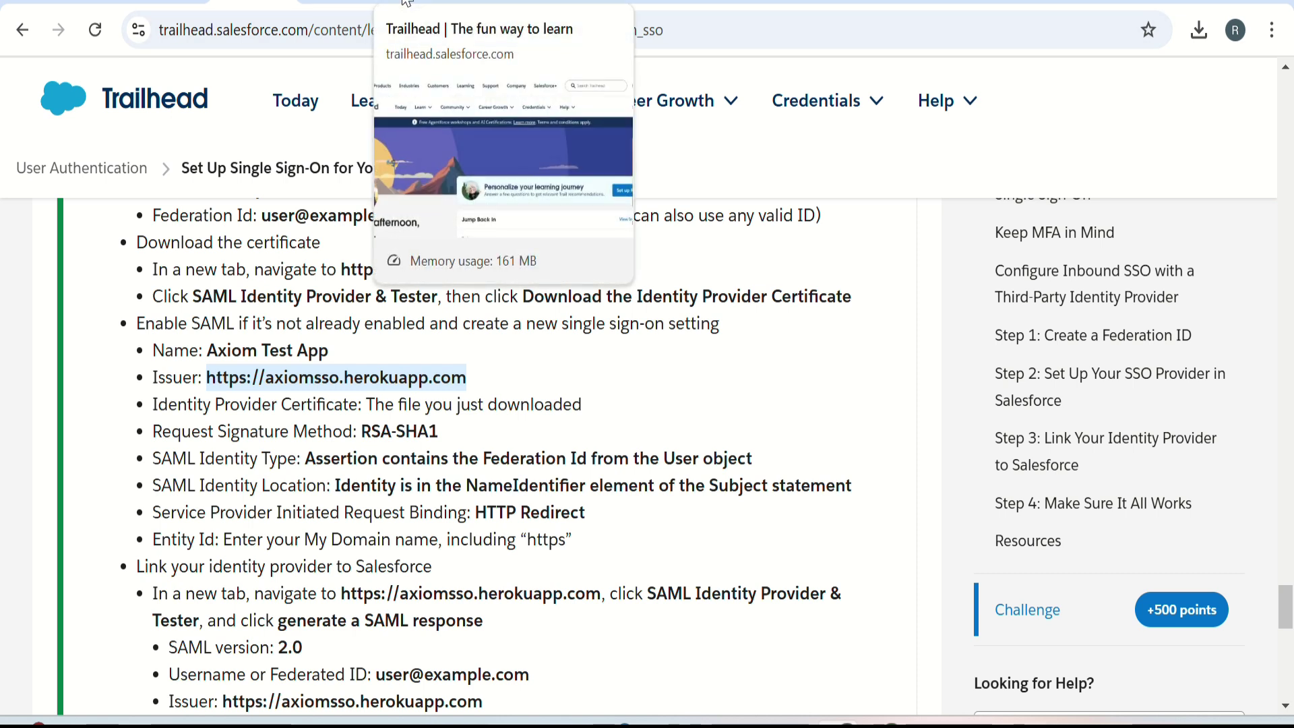
{"action": "left_click", "coordinate": [348, 2]}
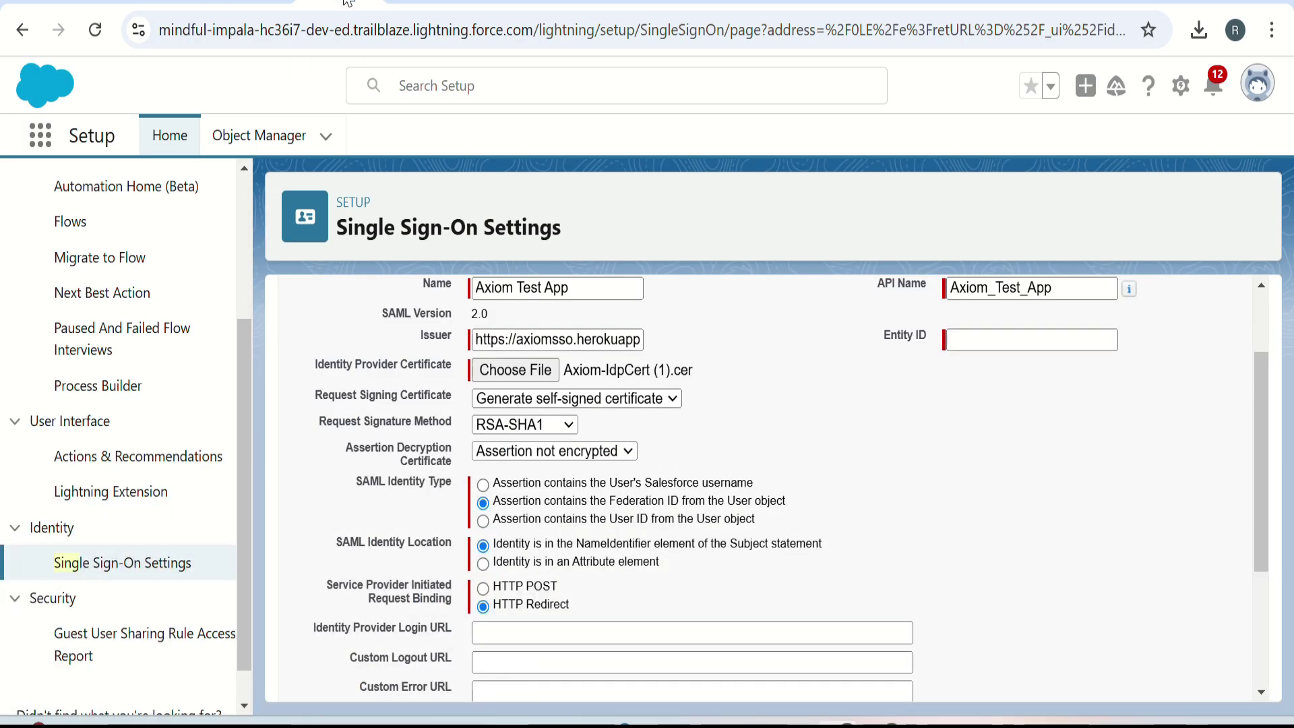
{"action": "left_click_drag", "start_coordinate": [349, 2], "coordinate": [324, 101]}
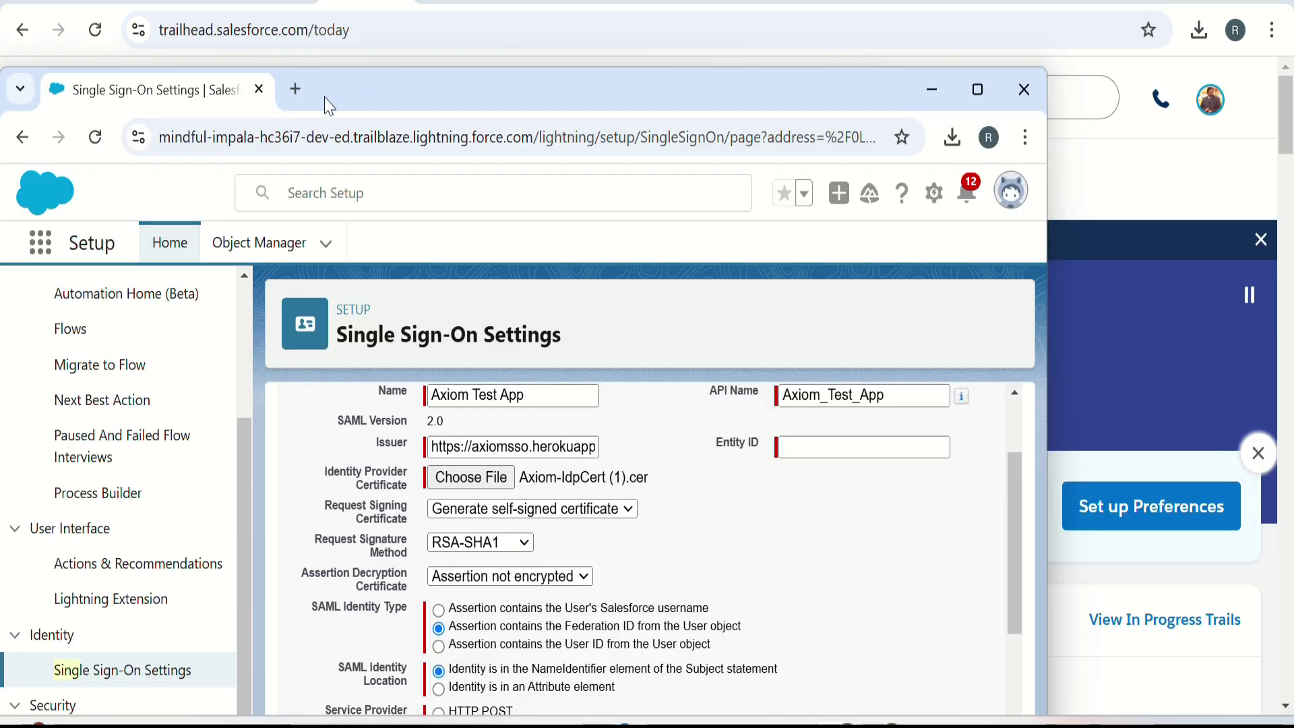
{"action": "left_click", "coordinate": [612, 140]}
{"action": "left_click", "coordinate": [733, 141]}
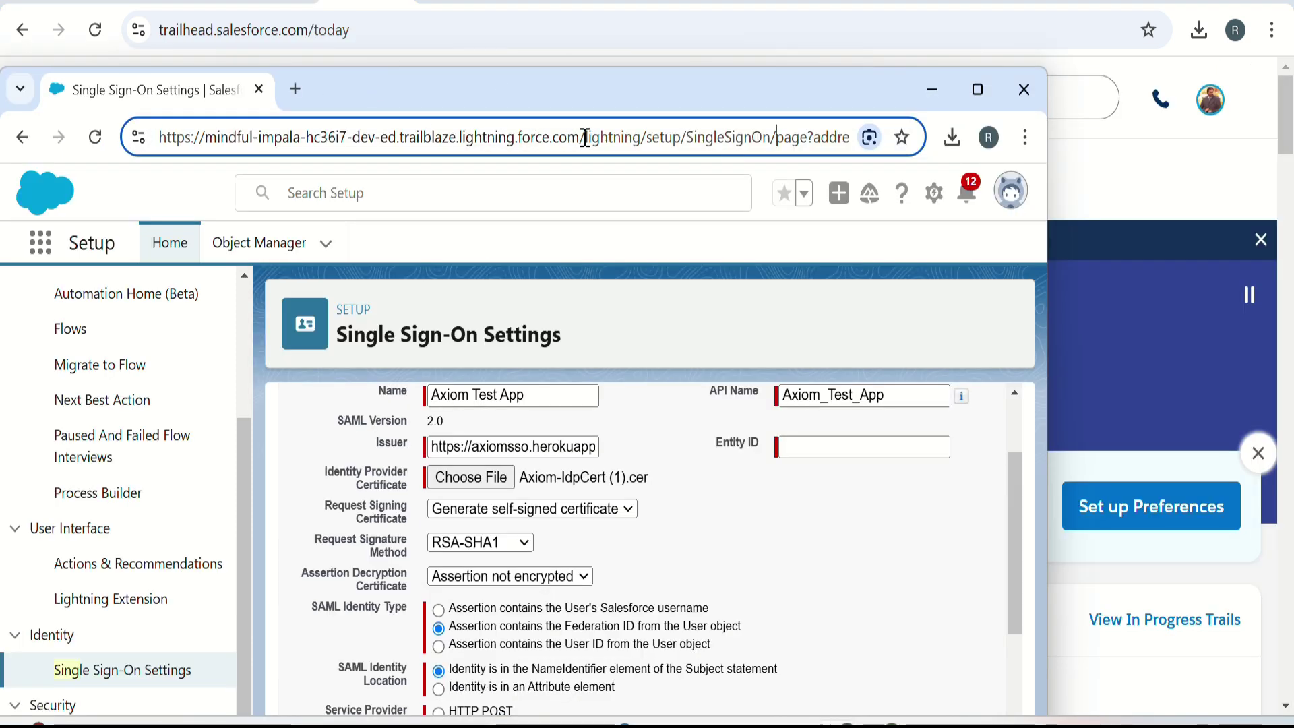
{"action": "left_click_drag", "start_coordinate": [585, 137], "coordinate": [160, 138]}
{"action": "right_click", "coordinate": [167, 137]}
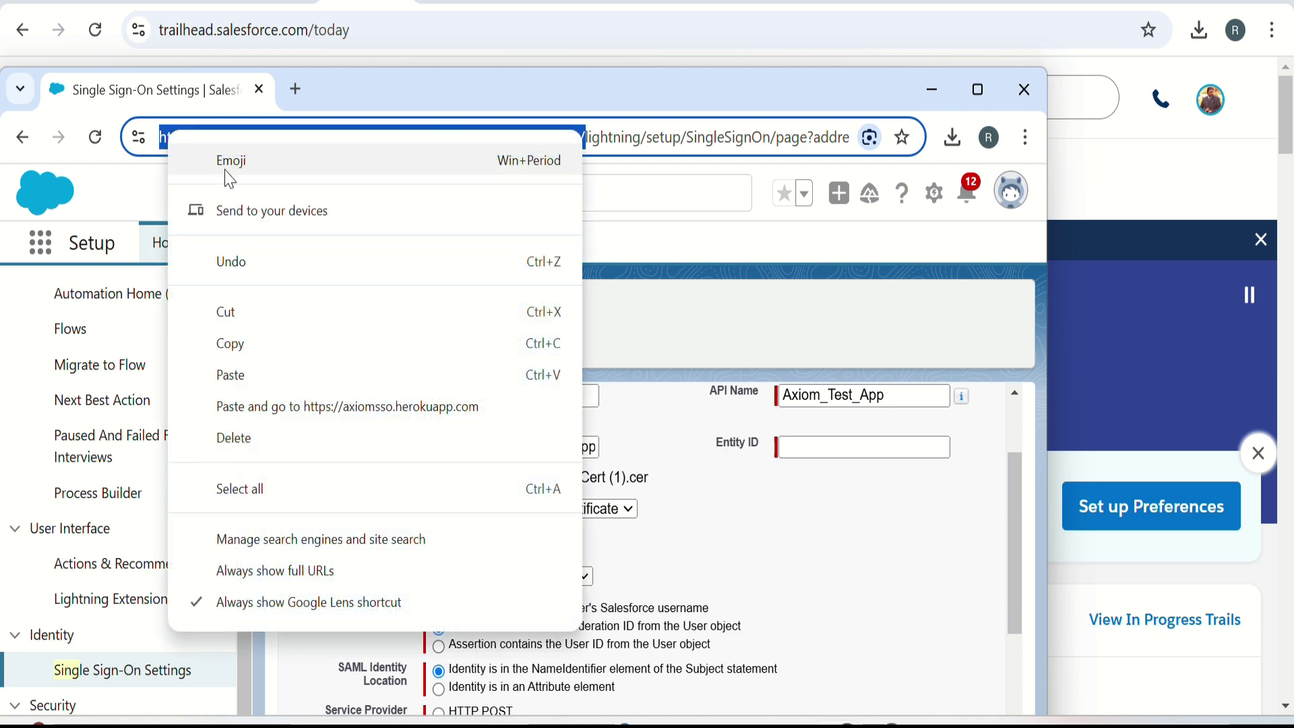
{"action": "left_click", "coordinate": [241, 345]}
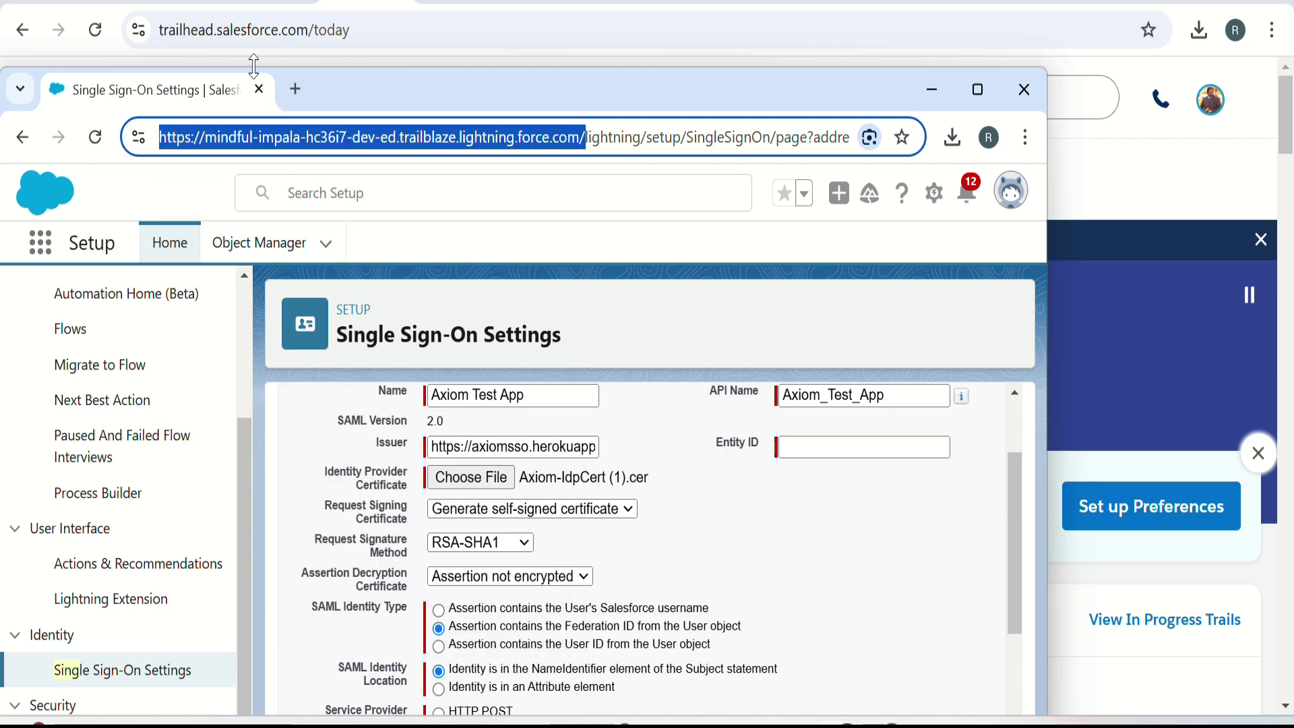
{"action": "left_click_drag", "start_coordinate": [178, 92], "coordinate": [266, 1]}
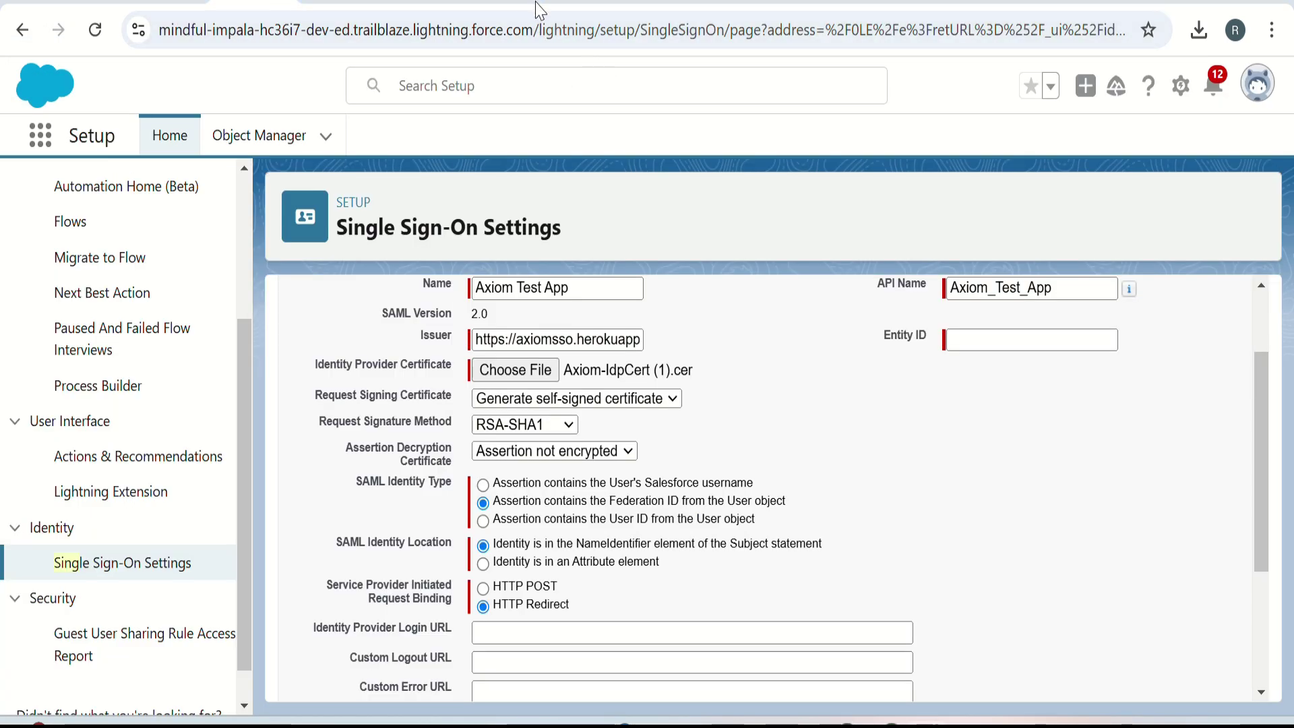
Step: Paste the copied domain URL as the Entity ID, check how it begins, and save the Axiom Test App SAML setting
{"action": "left_click", "coordinate": [983, 340]}
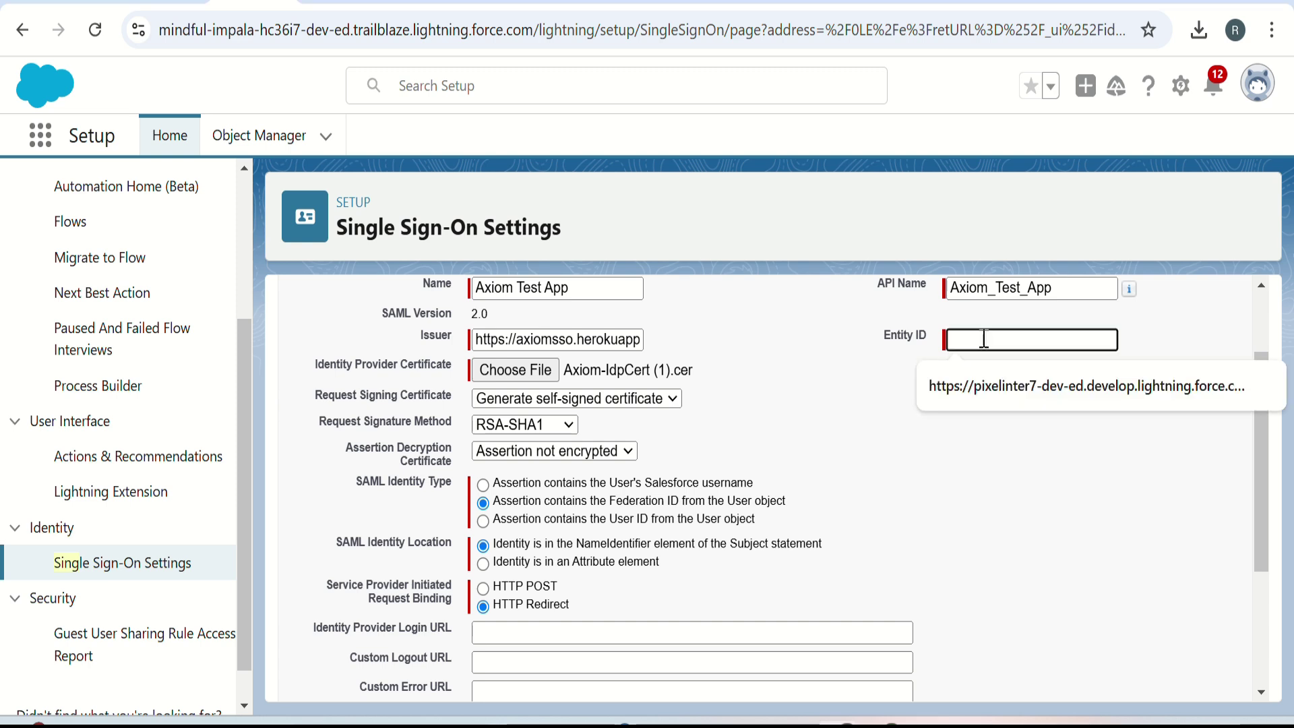
{"action": "right_click", "coordinate": [983, 339]}
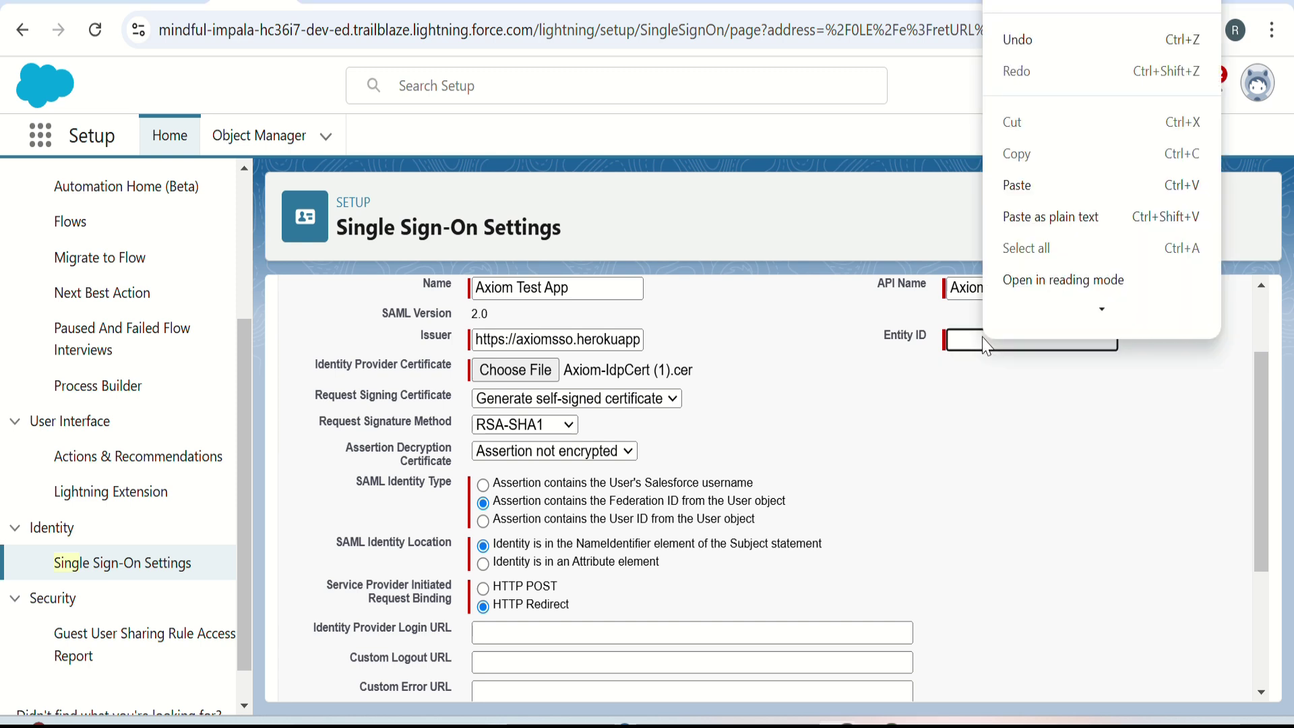
{"action": "left_click", "coordinate": [1013, 185]}
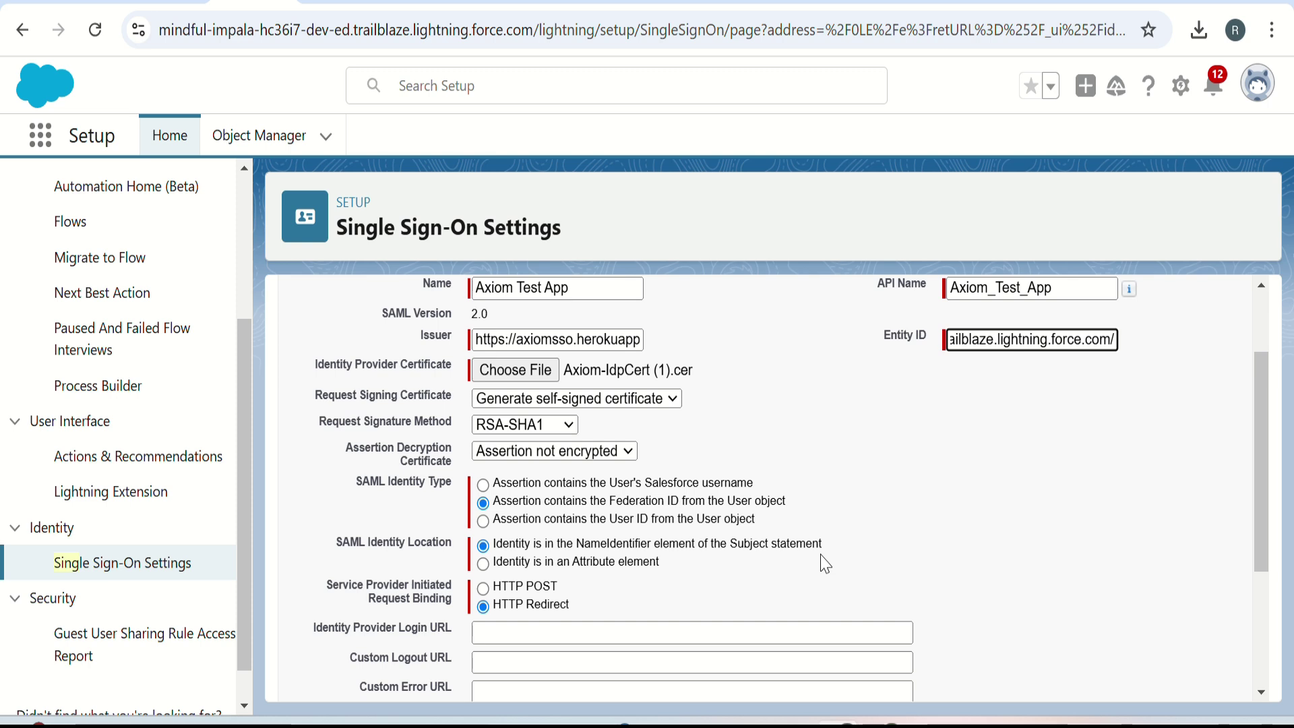
{"action": "key", "text": "Left"}
{"action": "key", "text": "Left"}
{"action": "key", "text": "Left"}
{"action": "key", "text": "Left"}
{"action": "key", "text": "Left"}
{"action": "key", "text": "Left"}
{"action": "key", "text": "Left"}
{"action": "key", "text": "Left"}
{"action": "key", "text": "Left"}
{"action": "key", "text": "Left"}
{"action": "key", "text": "Left"}
{"action": "key", "text": "Left"}
{"action": "key", "text": "Left"}
{"action": "key", "text": "Left"}
{"action": "key", "text": "Left"}
{"action": "key", "text": "Left"}
{"action": "key", "text": "Left"}
{"action": "key", "text": "Left"}
{"action": "key", "text": "Left"}
{"action": "key", "text": "Left"}
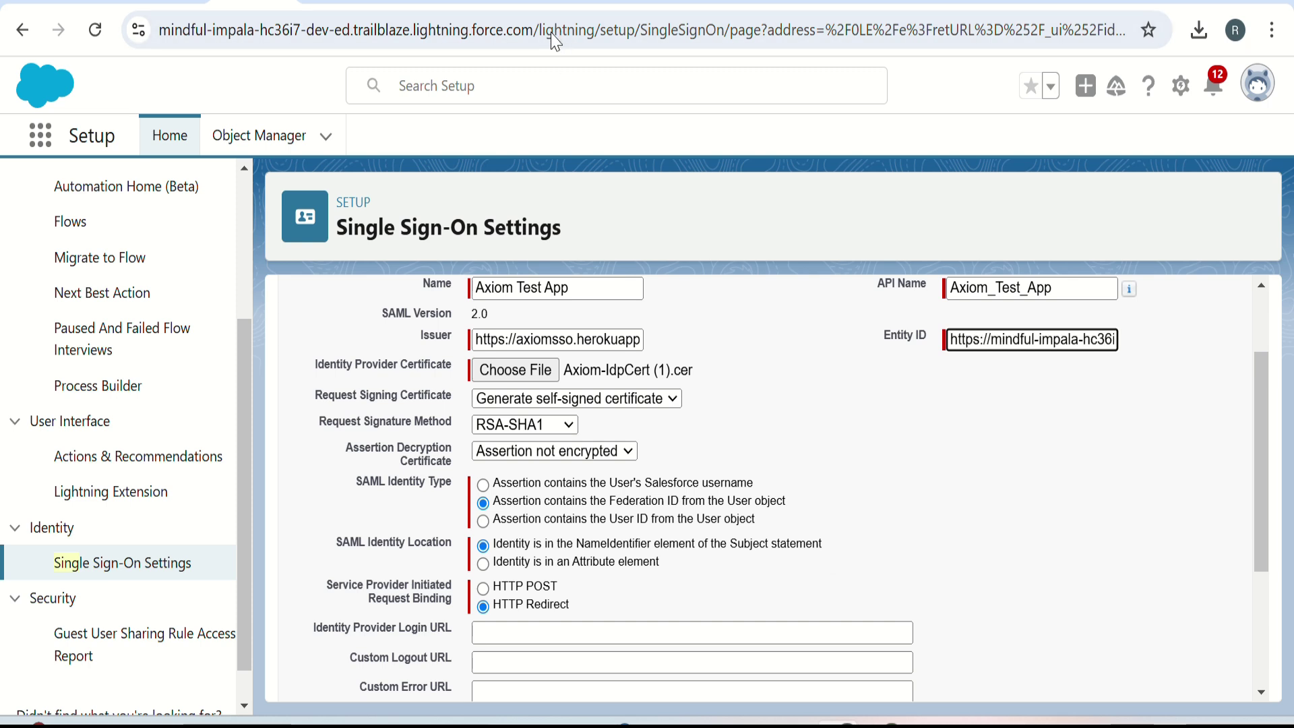
{"action": "left_click", "coordinate": [547, 2]}
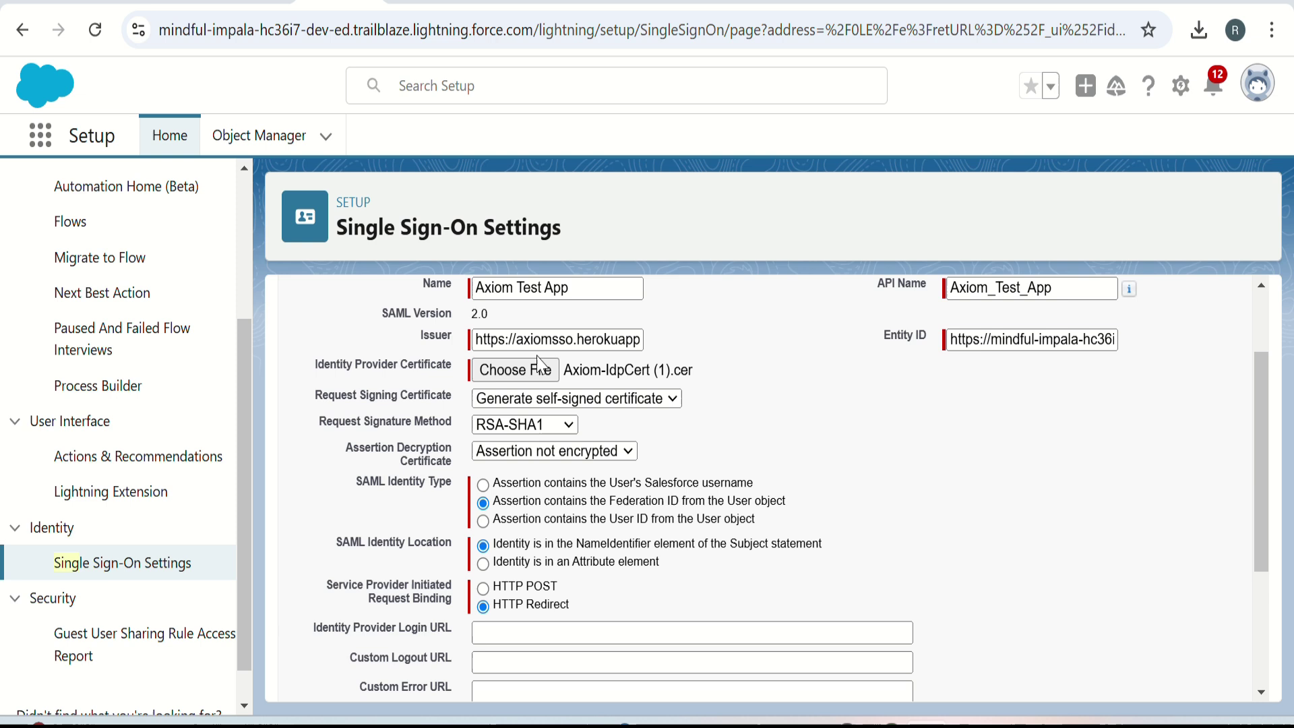
{"action": "scroll", "coordinate": [512, 364], "scroll_direction": "up", "scroll_amount": 2}
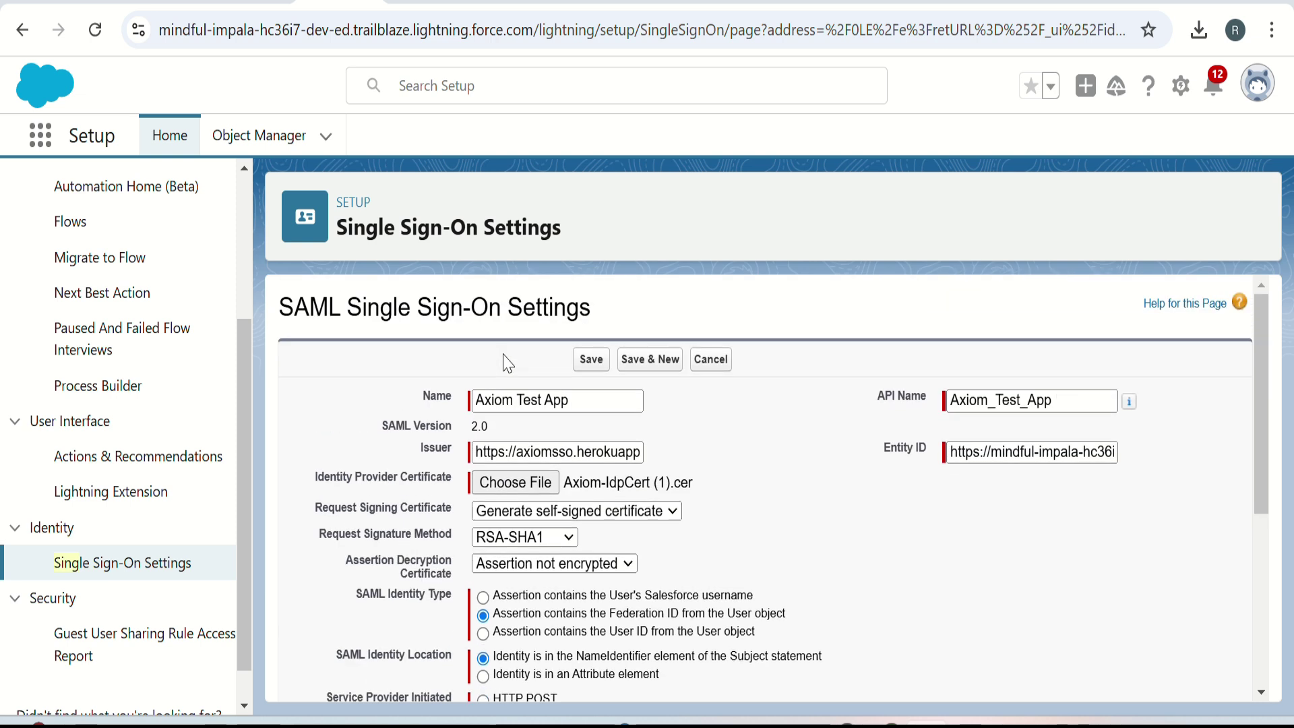
{"action": "left_click", "coordinate": [591, 359]}
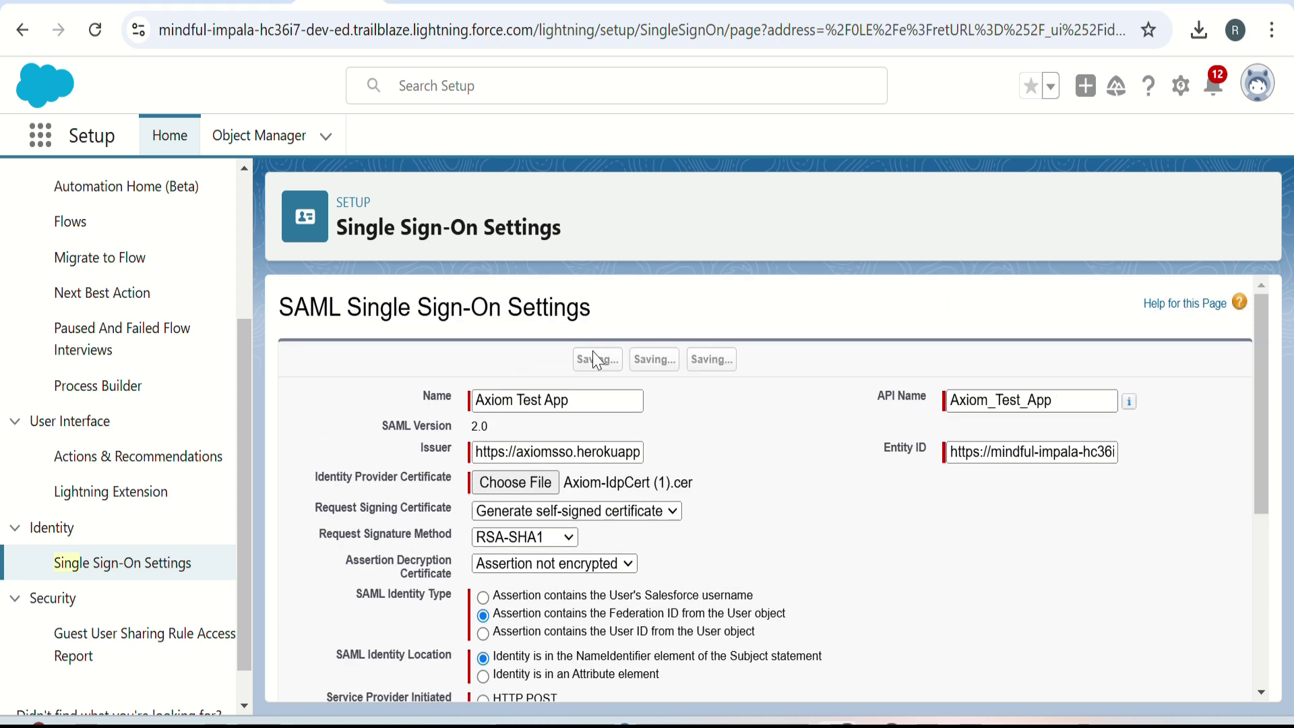
Step: In the Axiom SAML response form, set the SAML version to 2.0 and paste the federated ID from the Trailhead challenge
{"action": "left_click", "coordinate": [549, 5]}
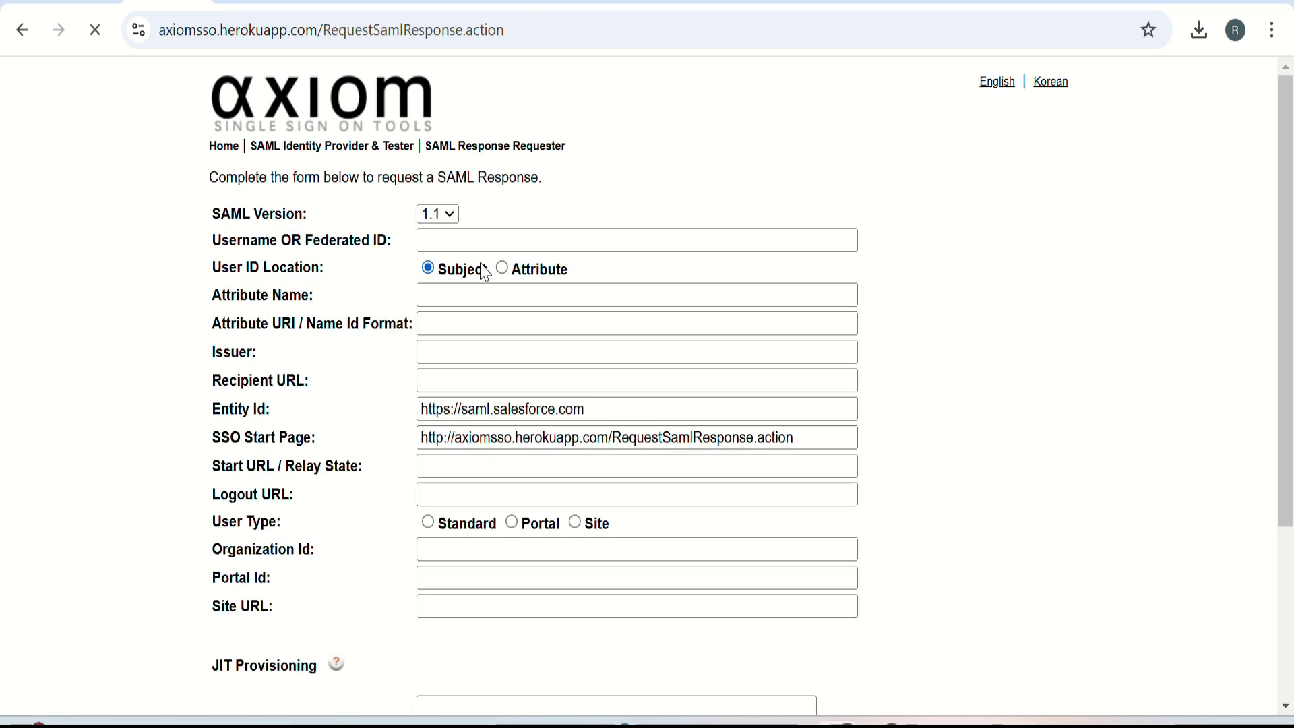
{"action": "left_click", "coordinate": [450, 214]}
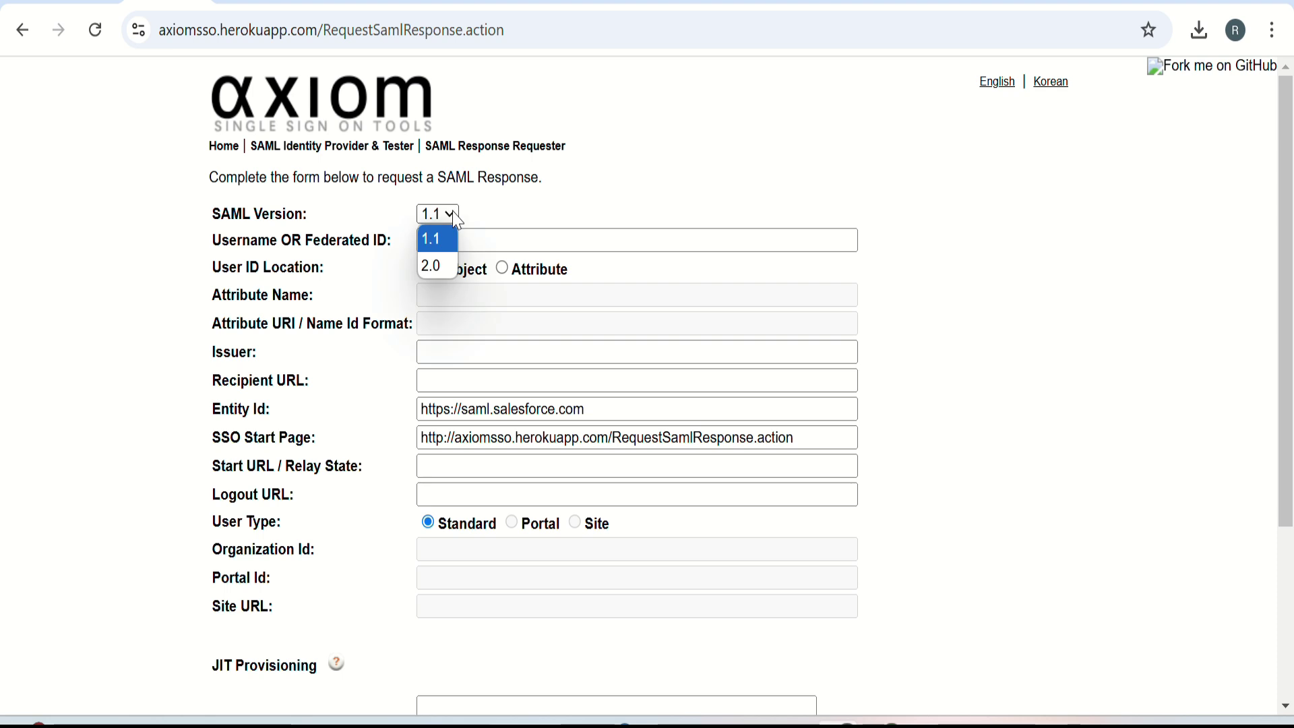
{"action": "left_click", "coordinate": [439, 267]}
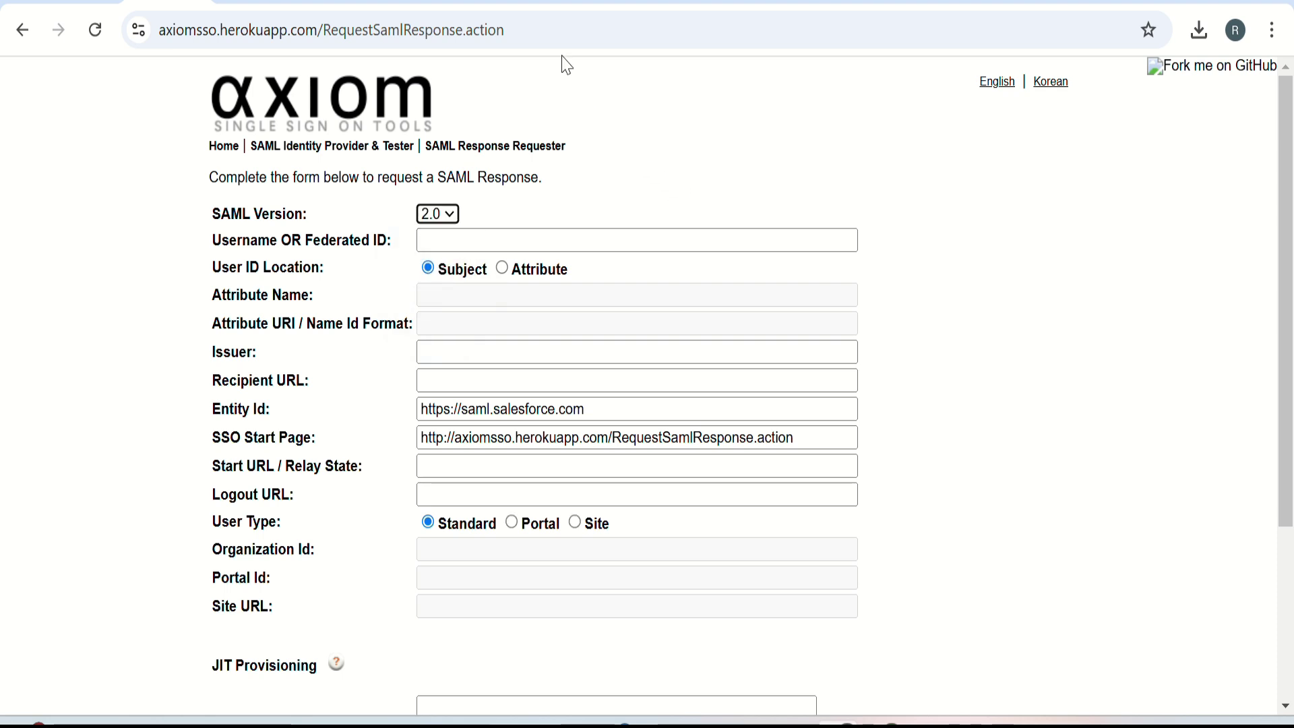
{"action": "left_click", "coordinate": [536, 1]}
{"action": "left_click", "coordinate": [481, 241]}
{"action": "right_click", "coordinate": [477, 244]}
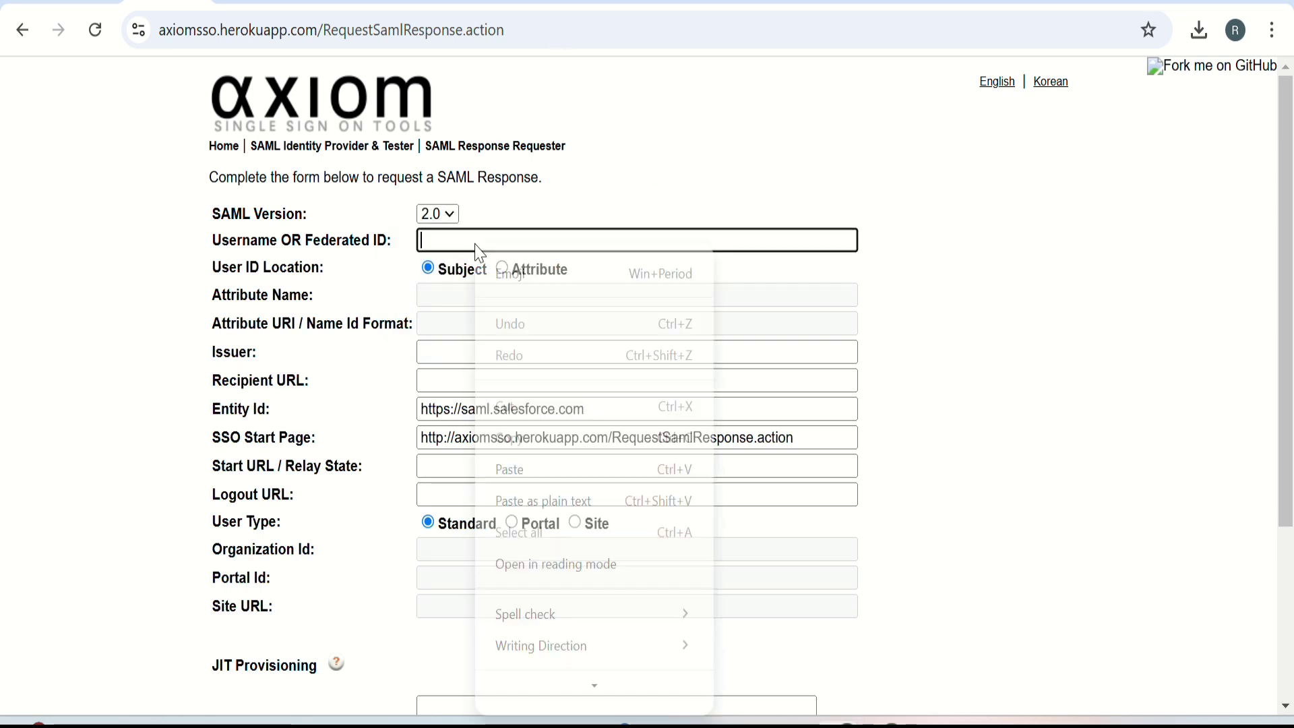
{"action": "left_click", "coordinate": [522, 472]}
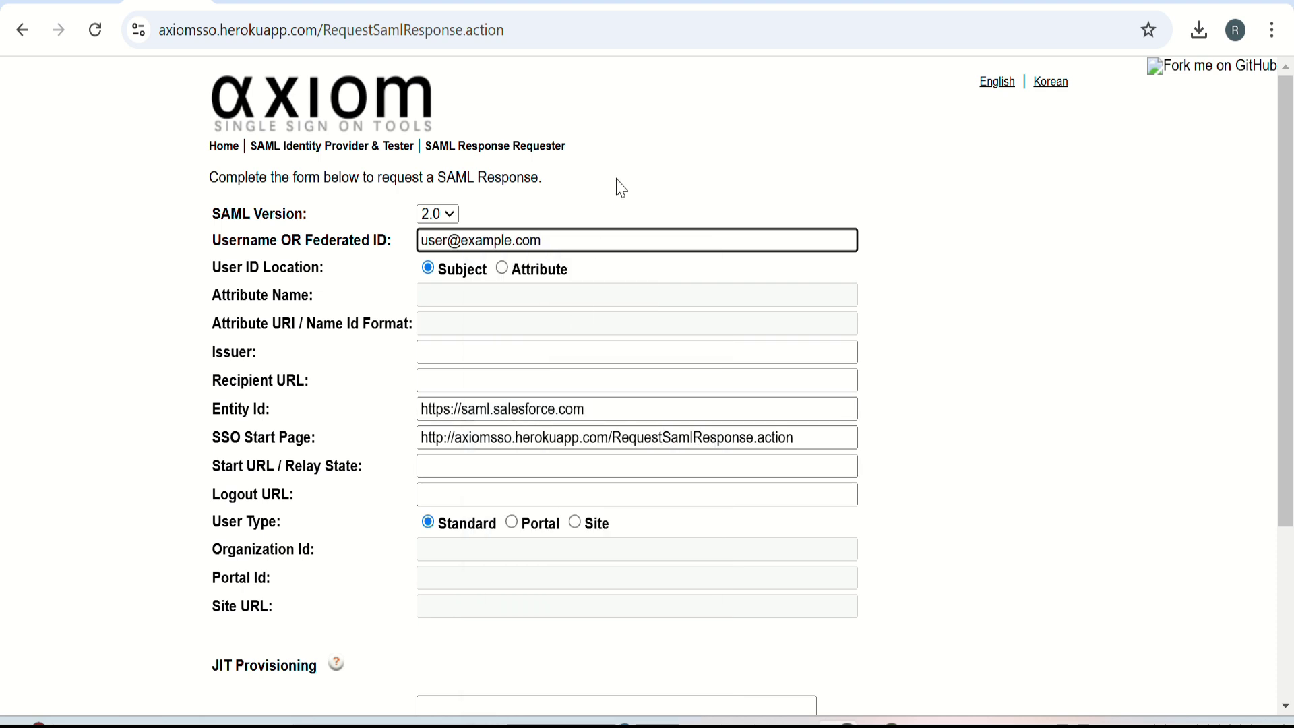
{"action": "left_click", "coordinate": [260, 4]}
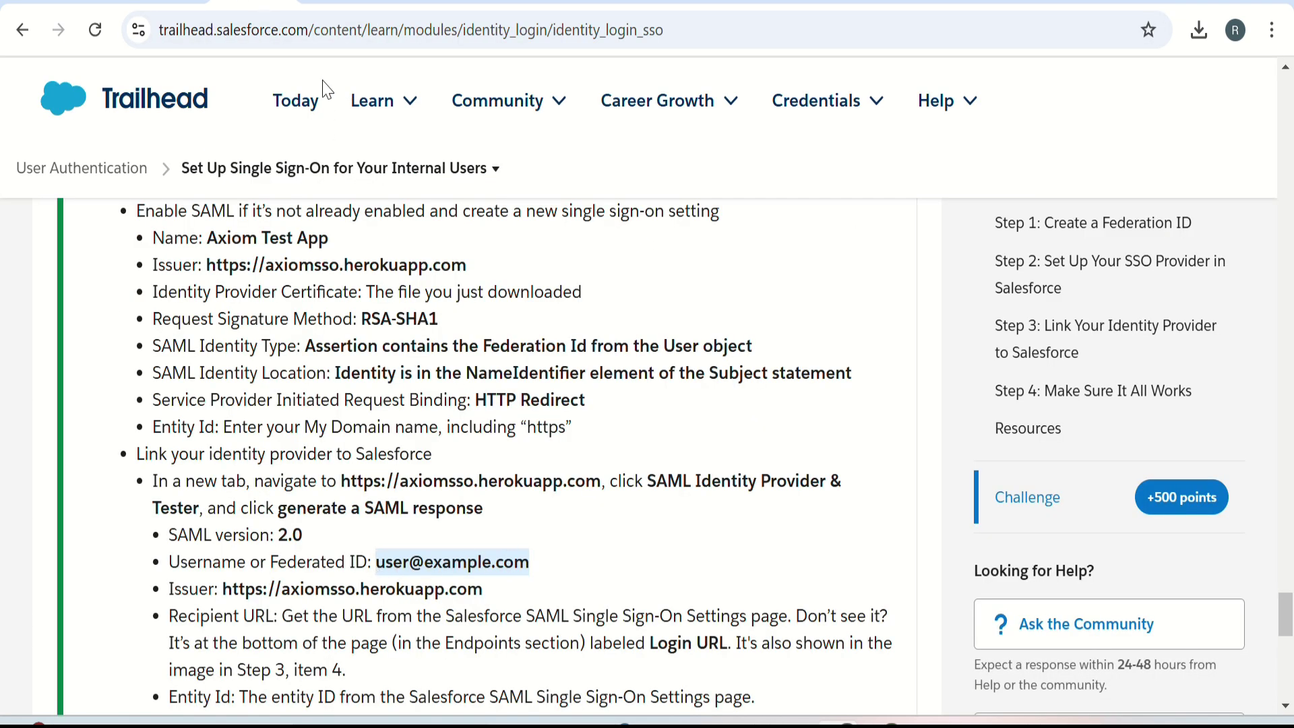
{"action": "left_click", "coordinate": [167, 4]}
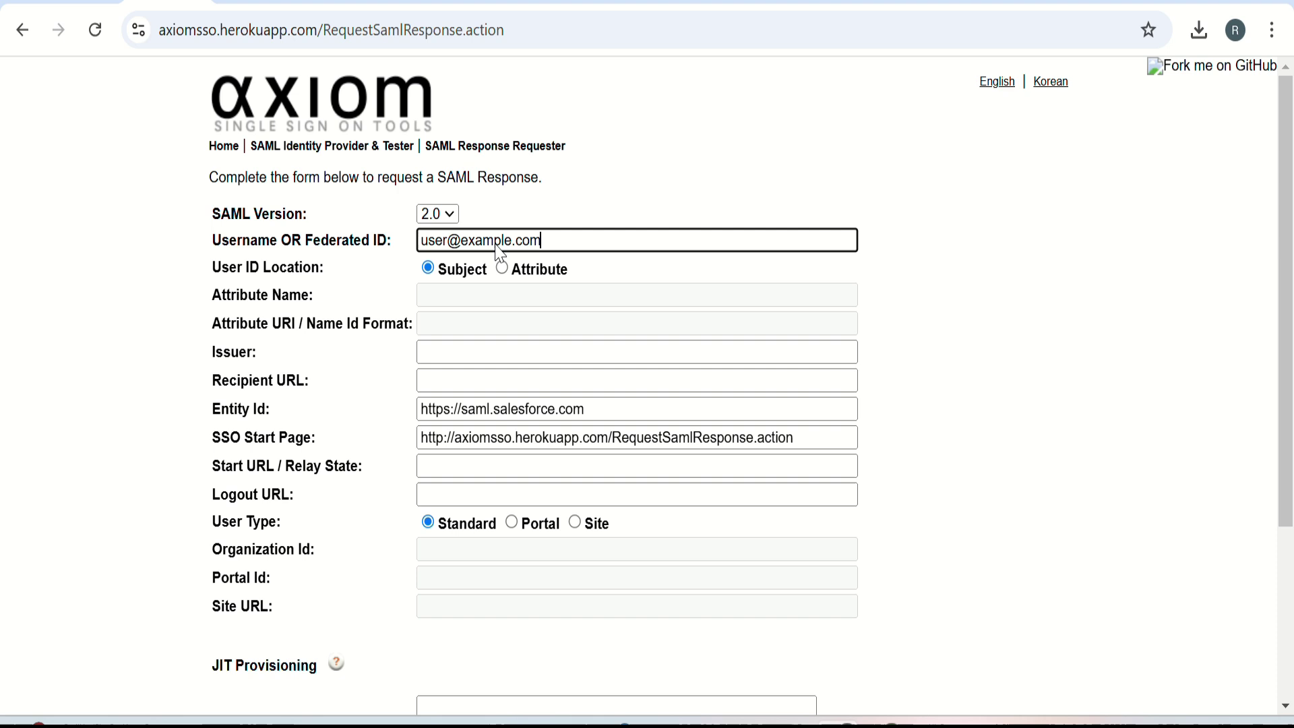
{"action": "left_click", "coordinate": [540, 3]}
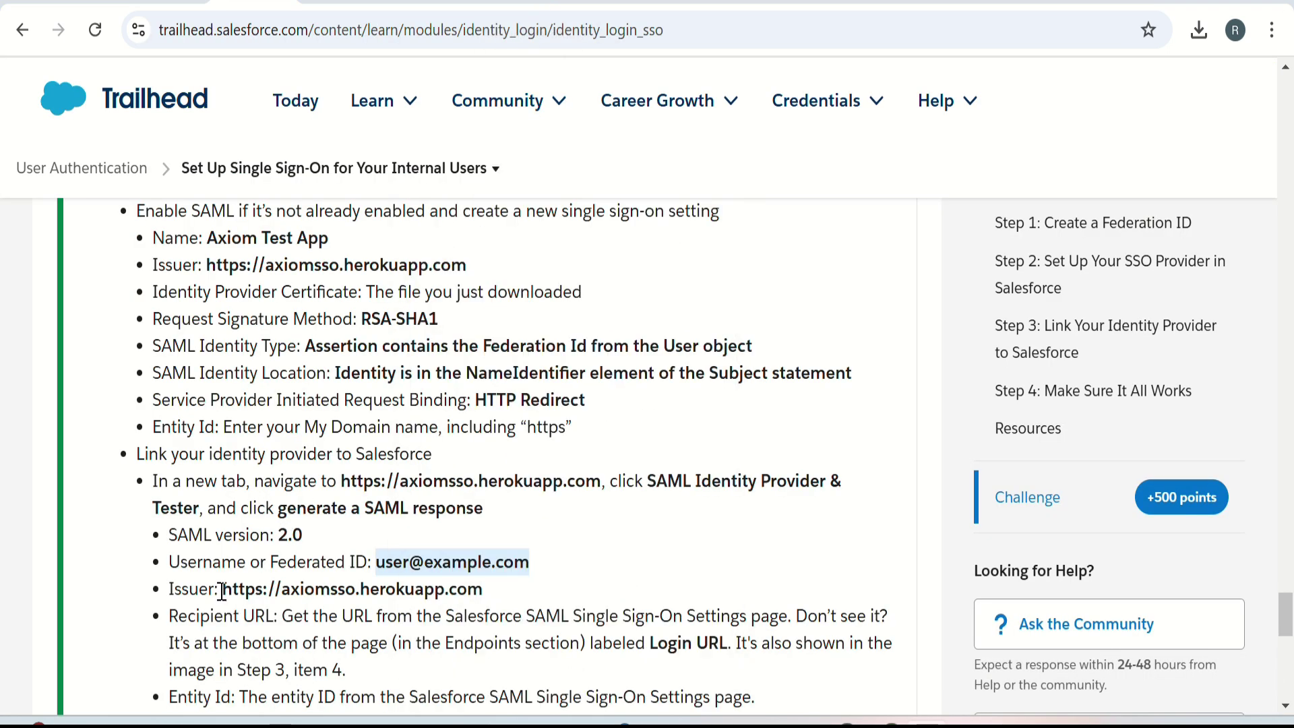
{"action": "left_click_drag", "start_coordinate": [221, 591], "coordinate": [485, 597]}
{"action": "right_click", "coordinate": [460, 588]}
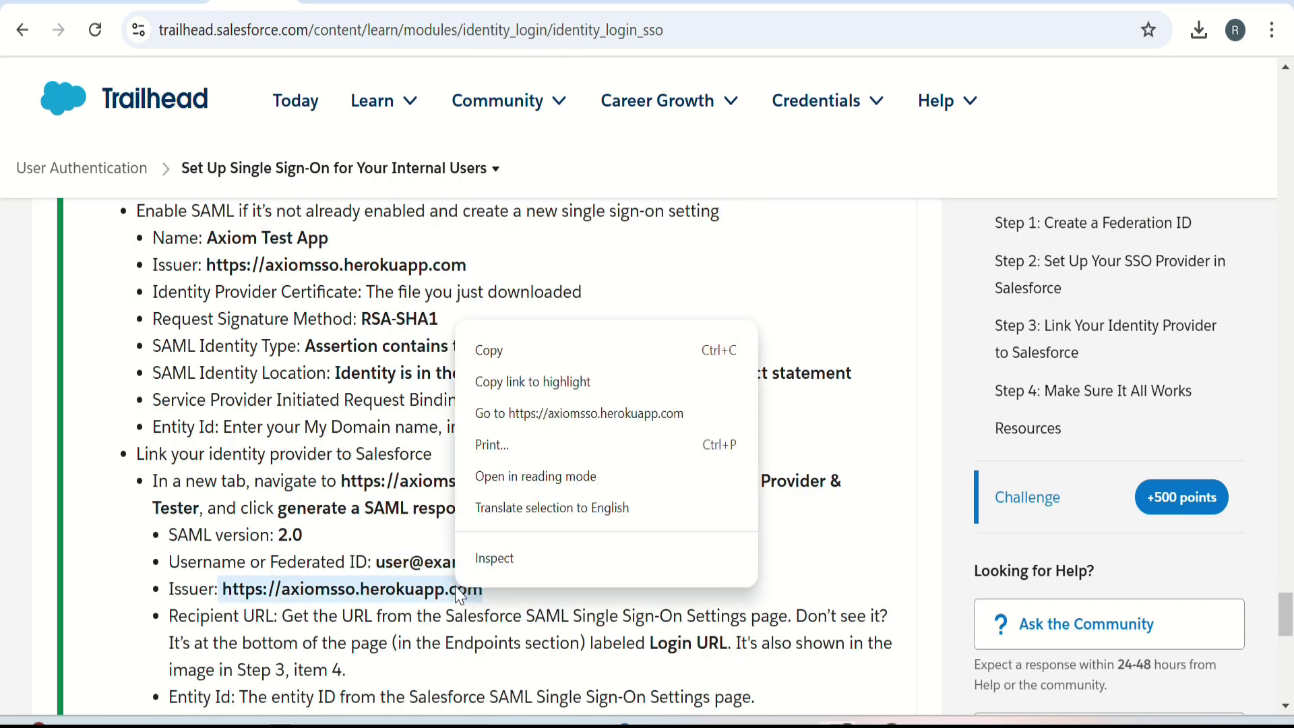
{"action": "left_click", "coordinate": [502, 351]}
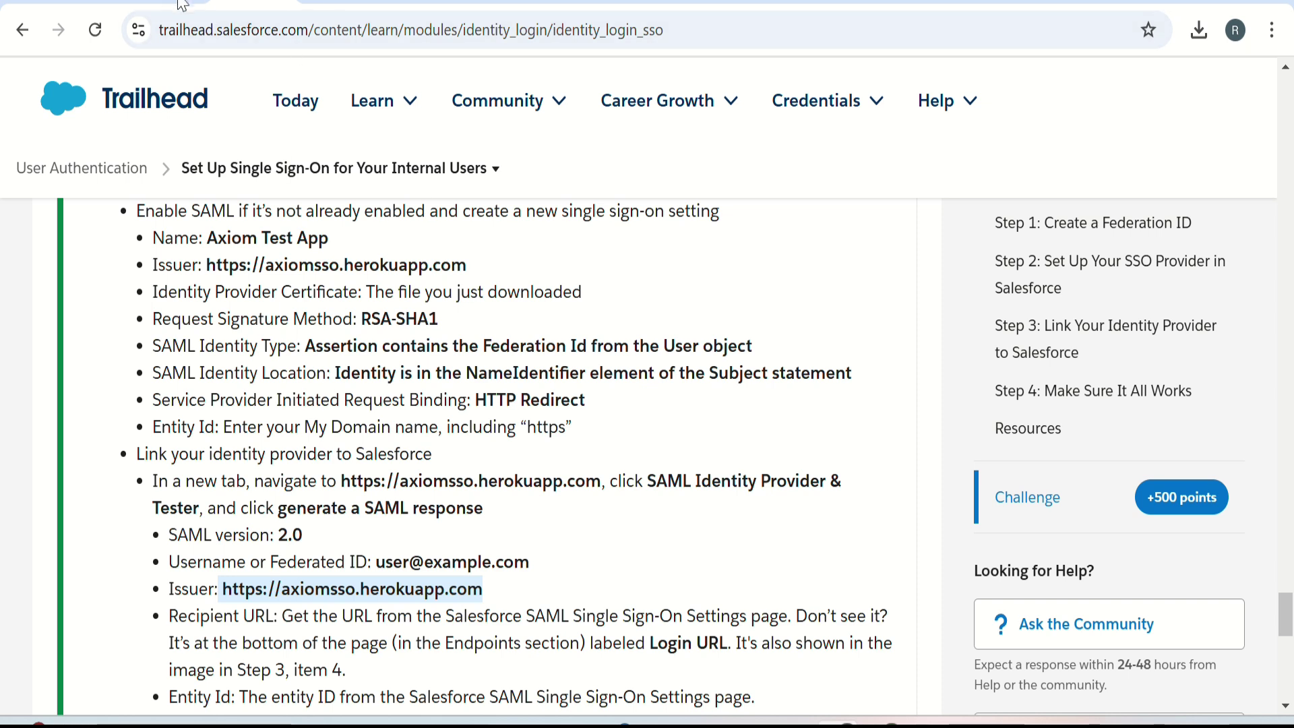
{"action": "left_click", "coordinate": [169, 3]}
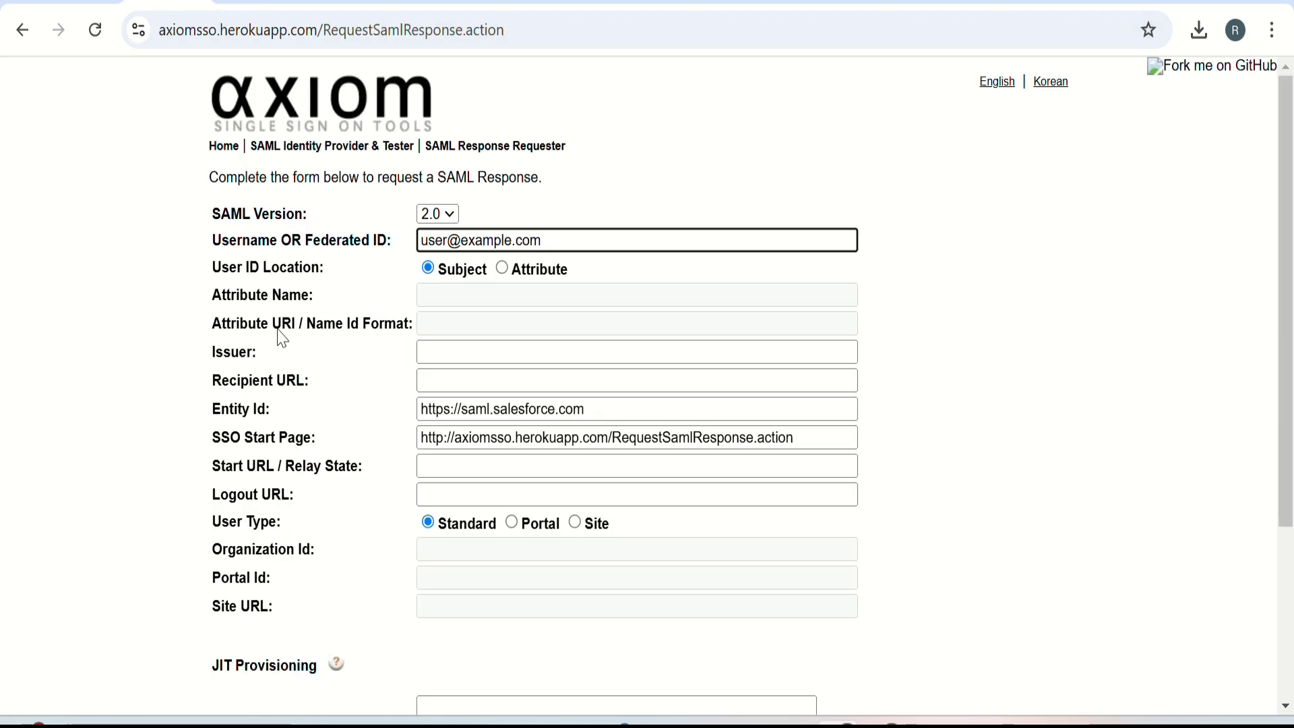
{"action": "left_click", "coordinate": [440, 353]}
{"action": "right_click", "coordinate": [441, 355]}
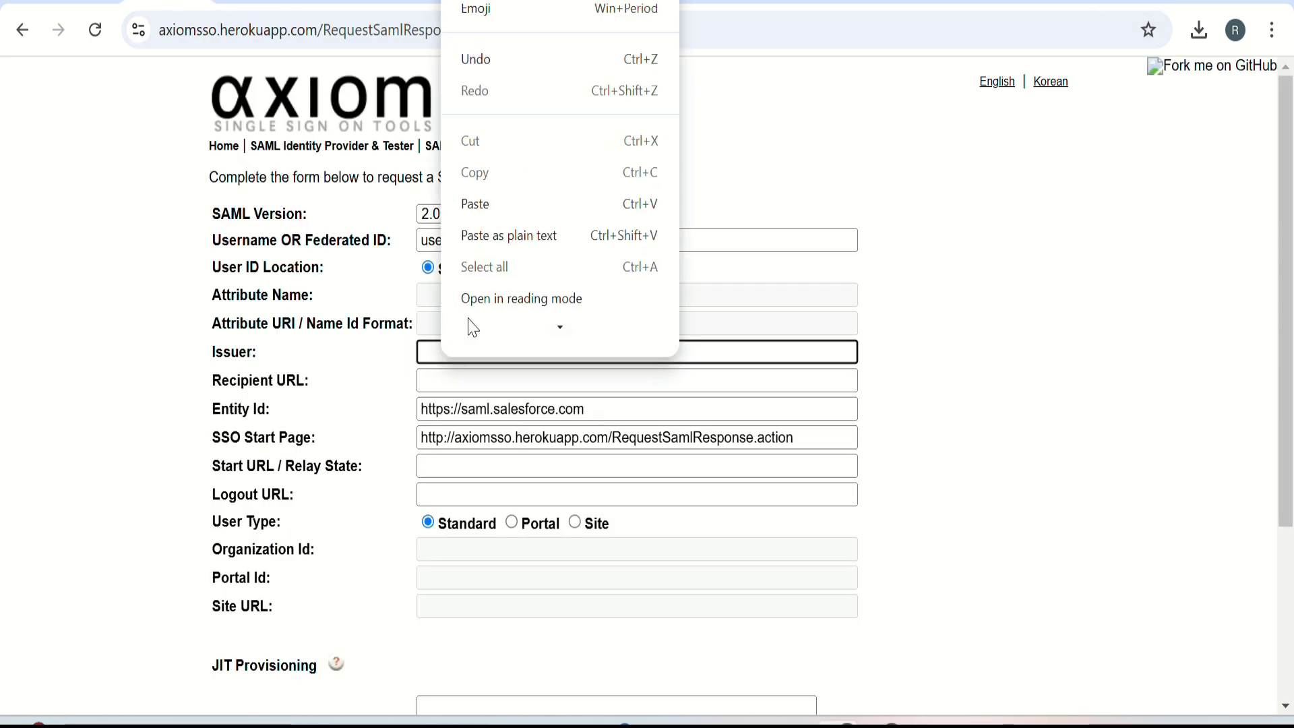
{"action": "left_click", "coordinate": [477, 182]}
{"action": "left_click", "coordinate": [1038, 363]}
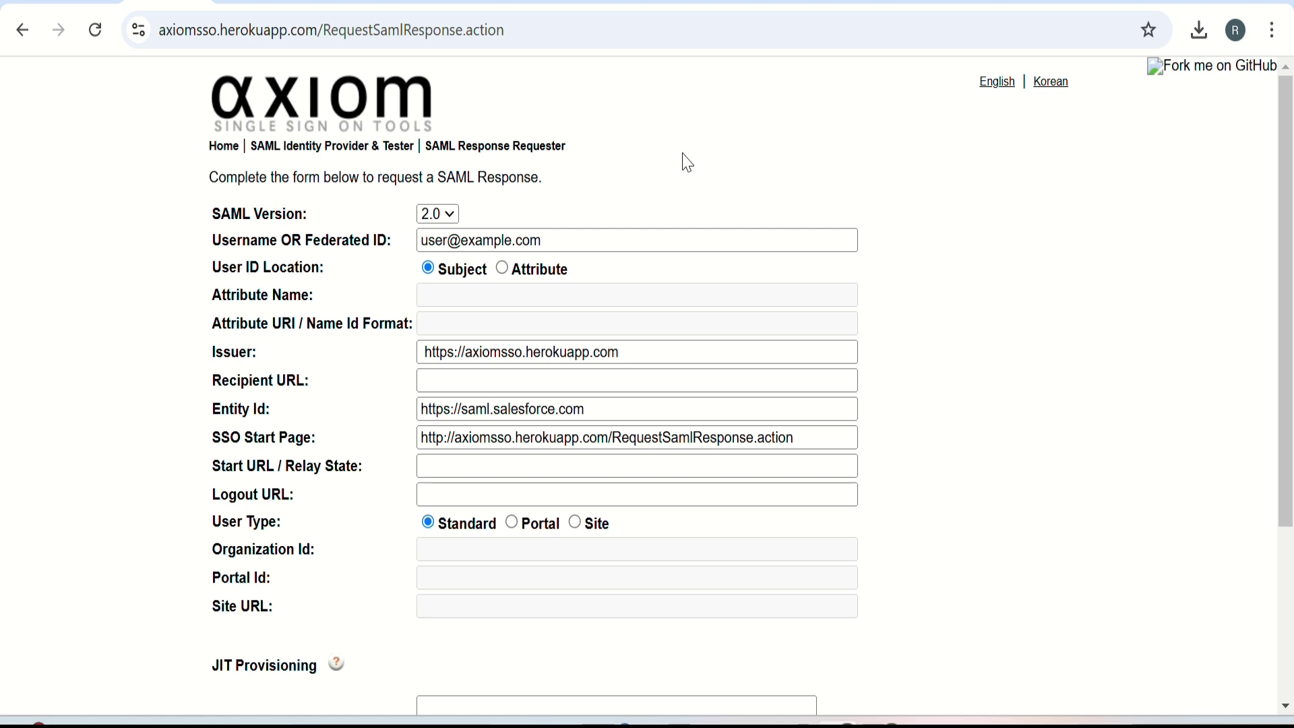
{"action": "left_click", "coordinate": [530, 2]}
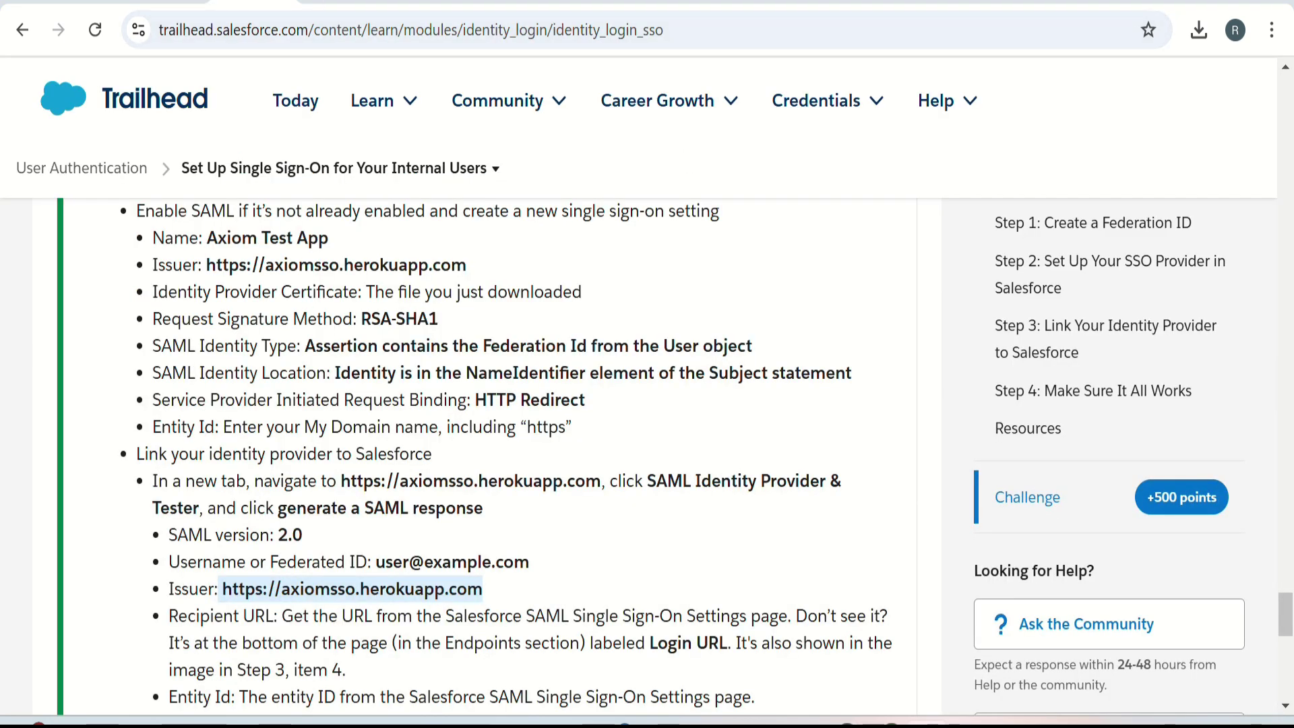
{"action": "left_click", "coordinate": [329, 2]}
{"action": "scroll", "coordinate": [604, 502], "scroll_direction": "down", "scroll_amount": 4}
{"action": "scroll", "coordinate": [604, 502], "scroll_direction": "down", "scroll_amount": 3}
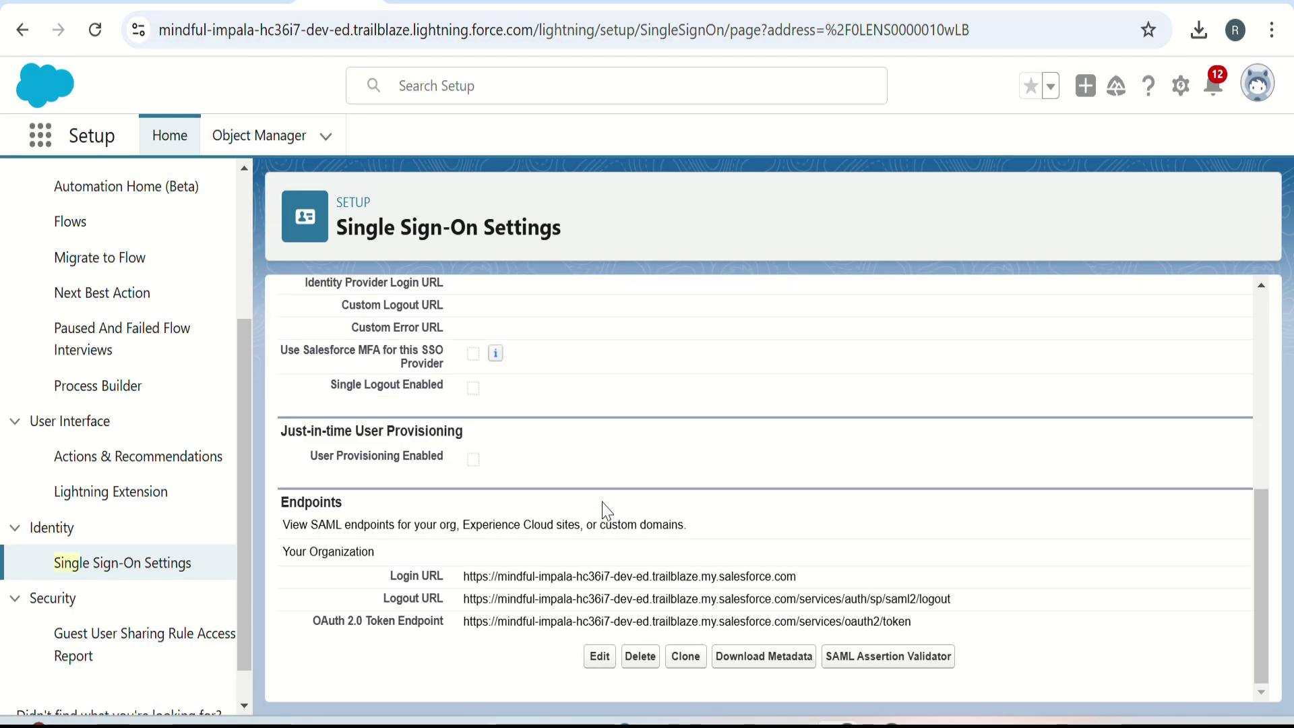
{"action": "left_click_drag", "start_coordinate": [463, 578], "coordinate": [829, 592]}
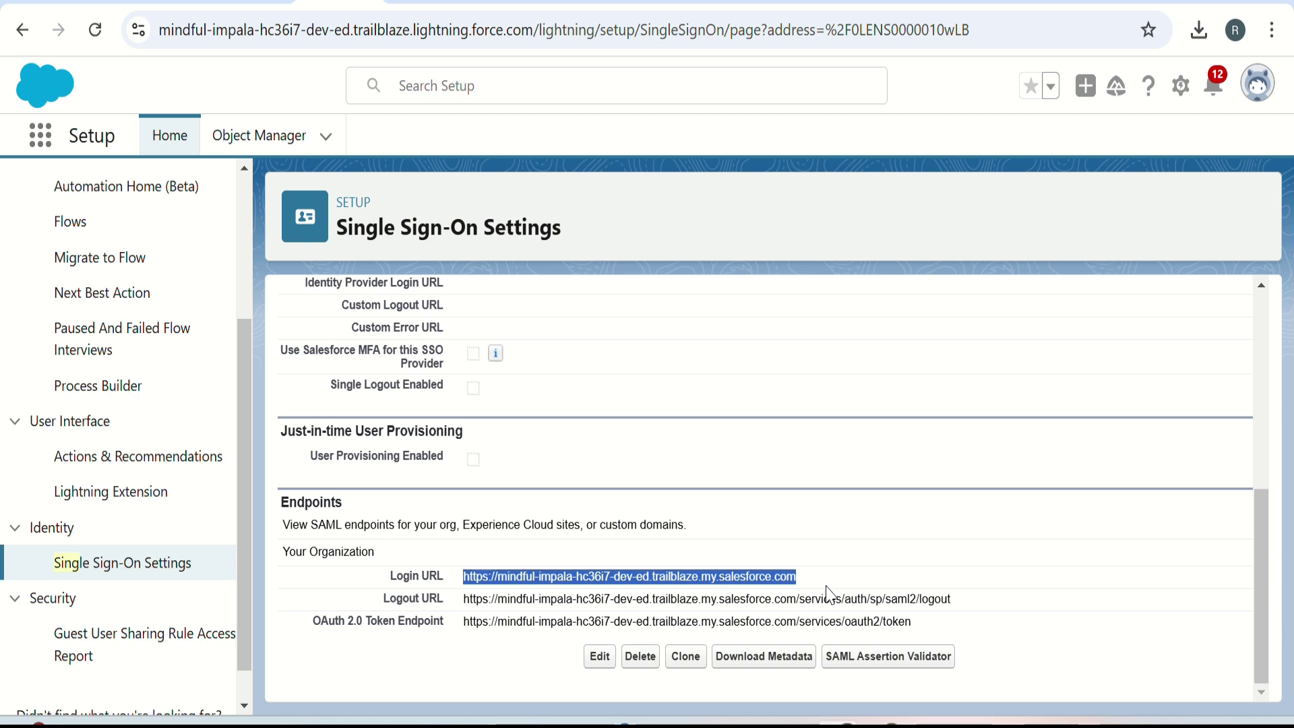
{"action": "right_click", "coordinate": [768, 574]}
{"action": "left_click", "coordinate": [819, 339]}
Step: Paste the copied login URL as the Recipient URL in the Axiom SAML response form
{"action": "left_click", "coordinate": [233, 5]}
{"action": "left_click", "coordinate": [182, 4]}
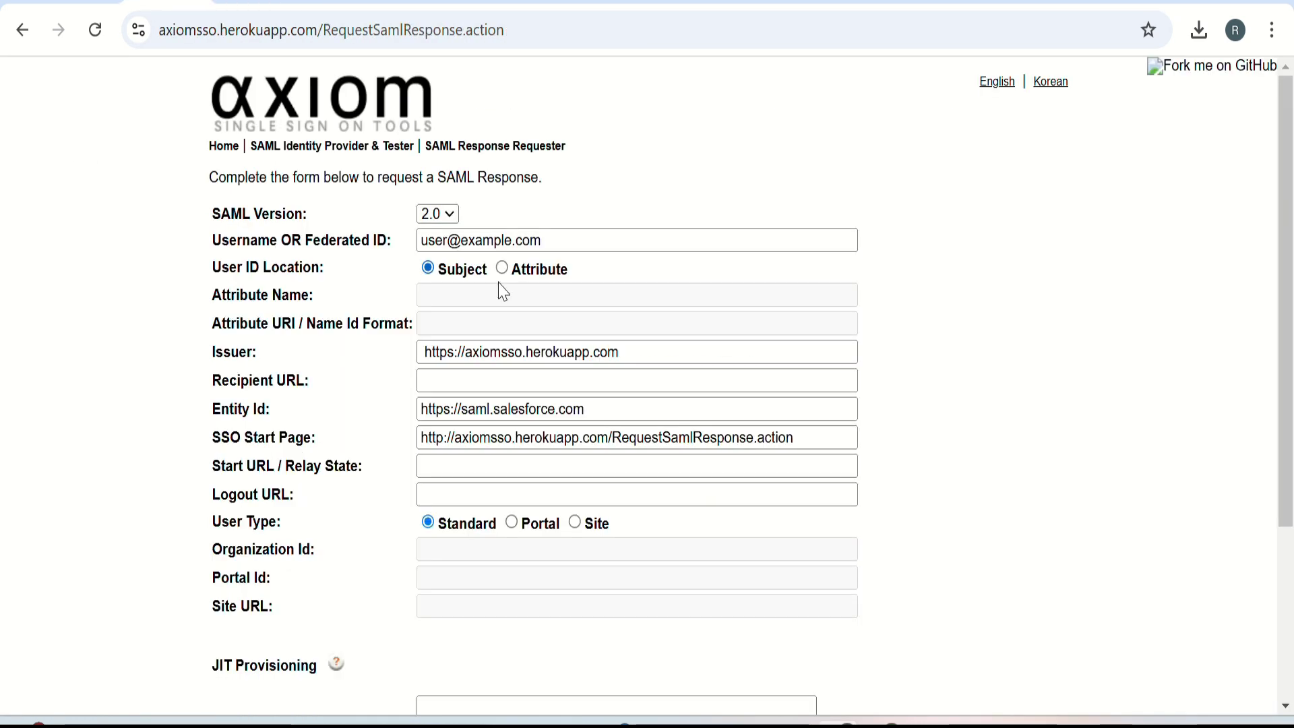
{"action": "left_click", "coordinate": [461, 381]}
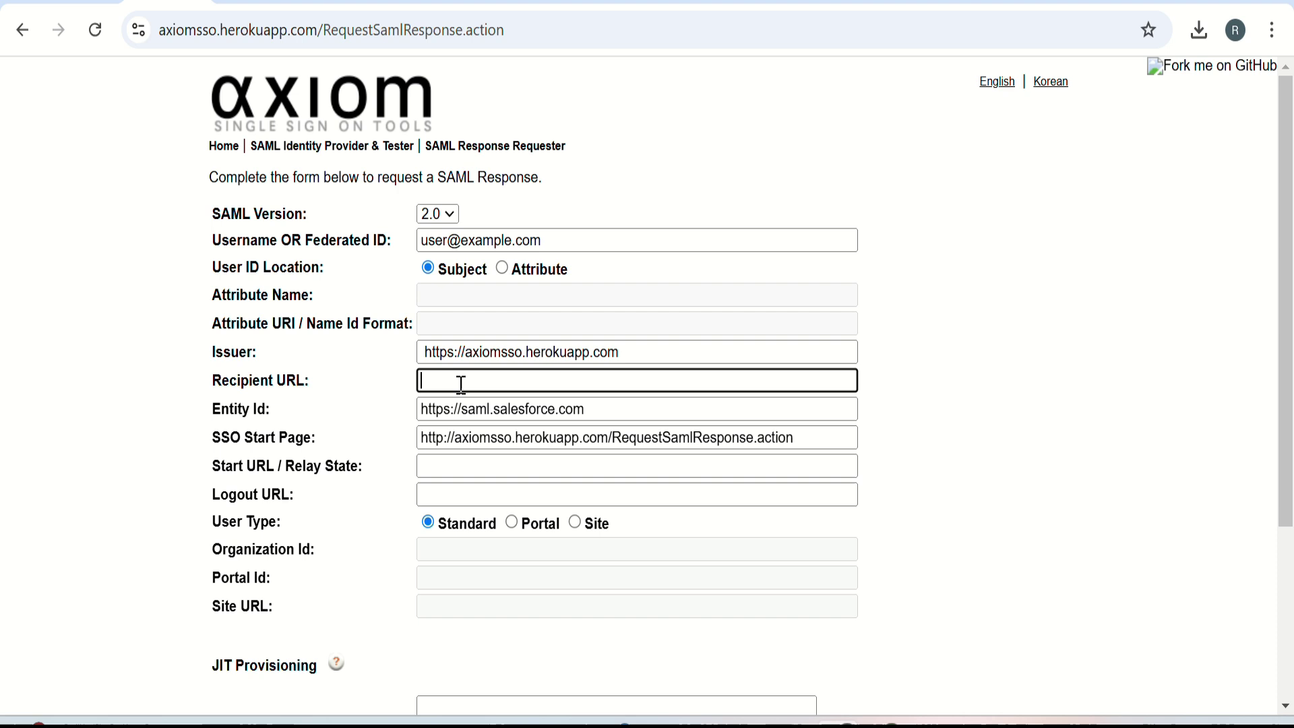
{"action": "right_click", "coordinate": [461, 382]}
{"action": "left_click", "coordinate": [508, 179]}
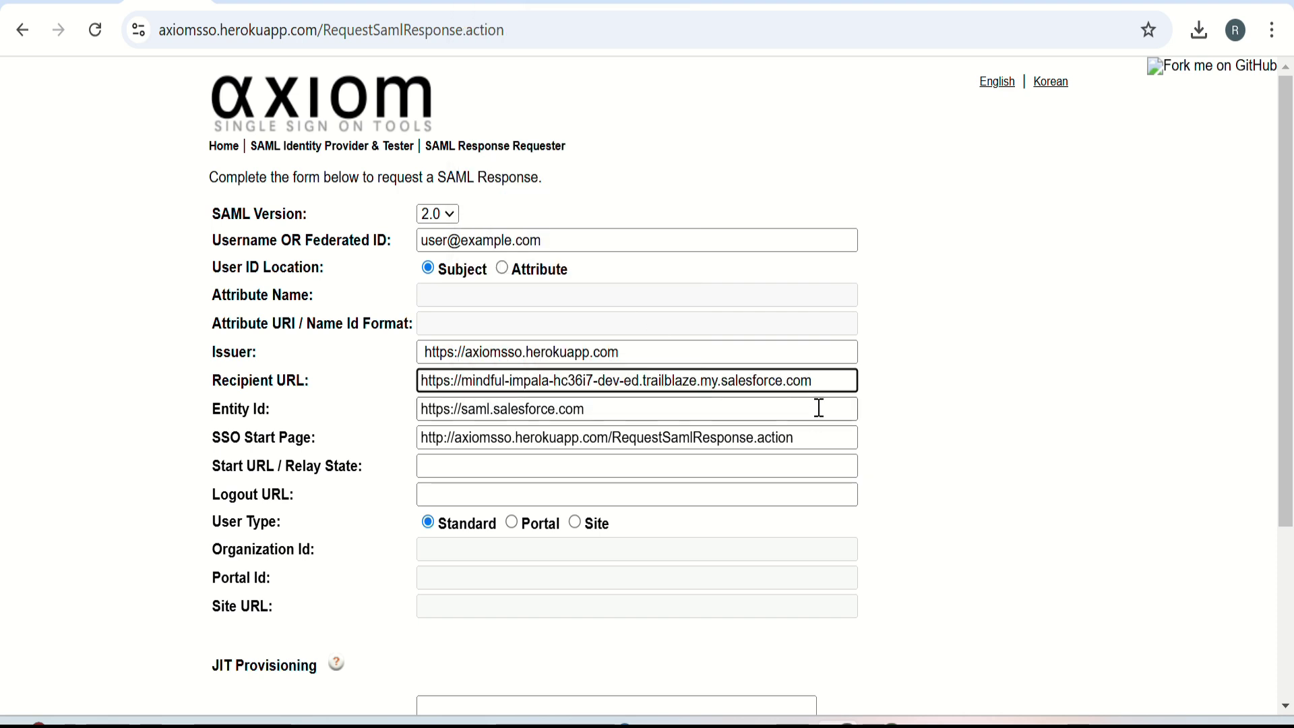
{"action": "left_click", "coordinate": [542, 7]}
{"action": "scroll", "coordinate": [996, 556], "scroll_direction": "up", "scroll_amount": 5}
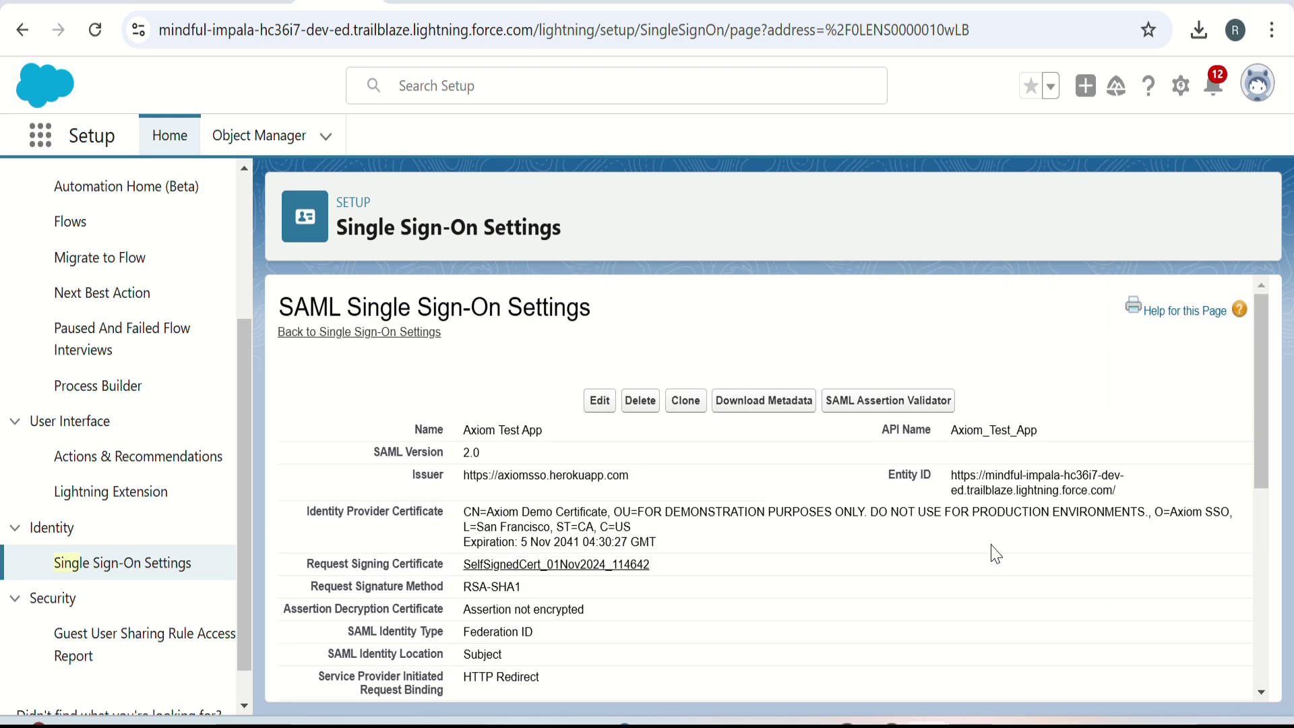
{"action": "left_click_drag", "start_coordinate": [1120, 491], "coordinate": [963, 474]}
{"action": "right_click", "coordinate": [963, 474]}
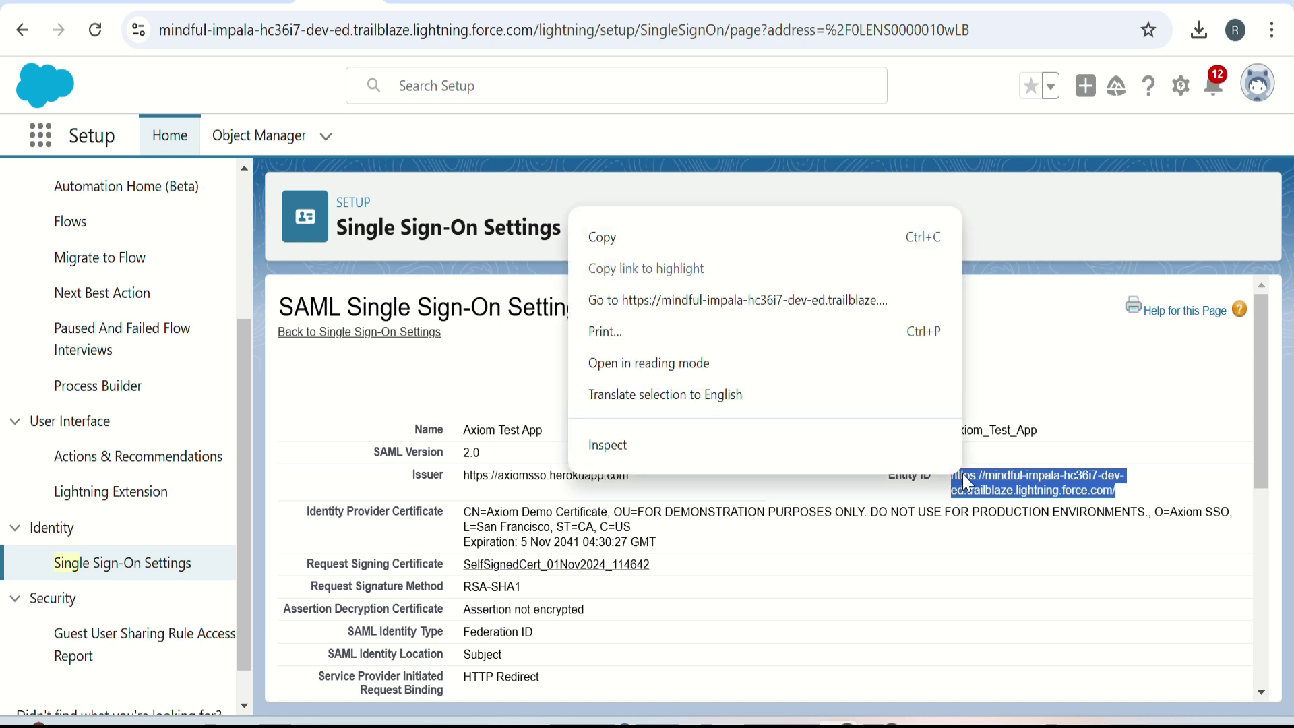
{"action": "left_click", "coordinate": [670, 243]}
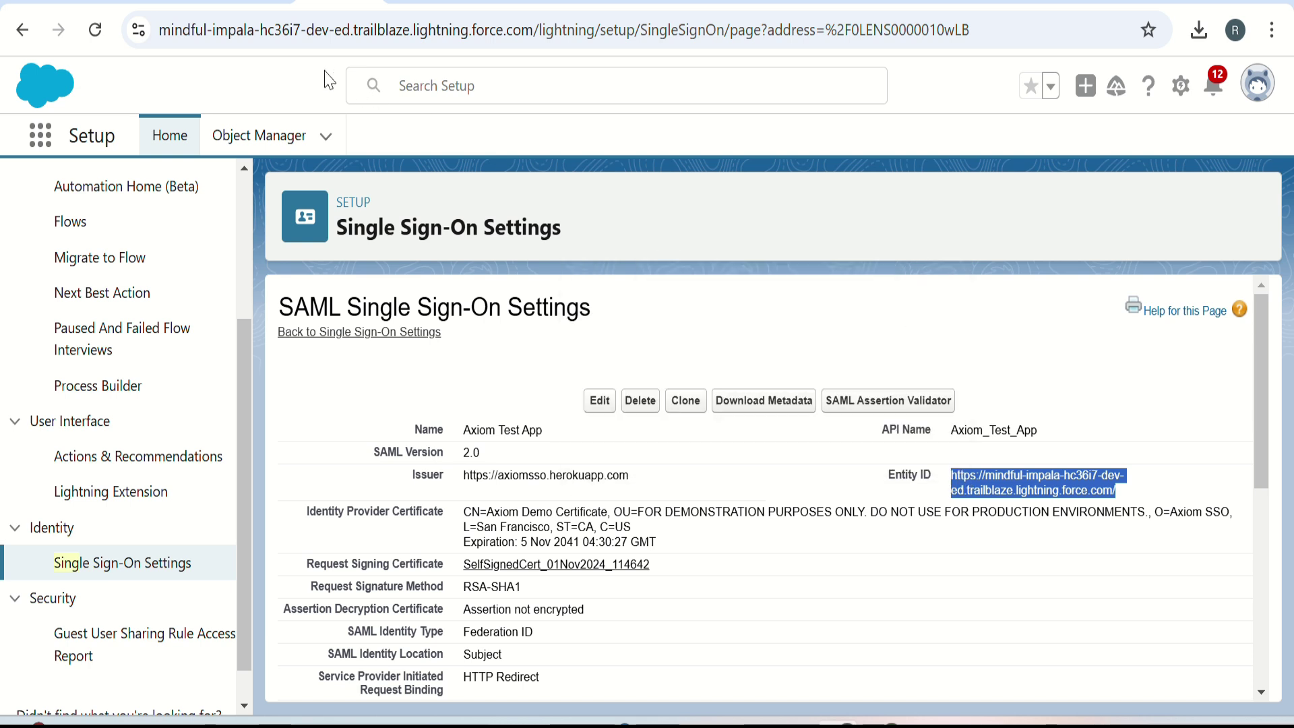
Step: Replace the default Entity Id in the Axiom form with the copied Salesforce entity ID
{"action": "left_click", "coordinate": [255, 2]}
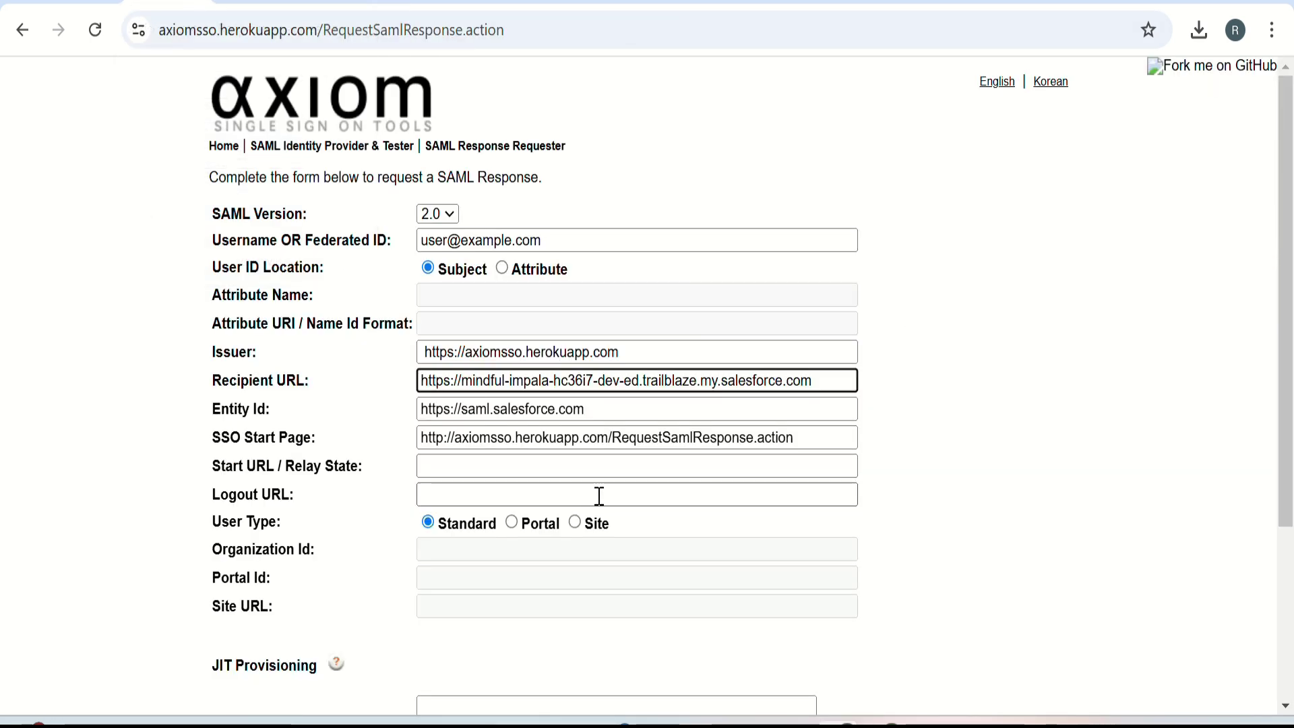
{"action": "left_click_drag", "start_coordinate": [607, 407], "coordinate": [415, 411]}
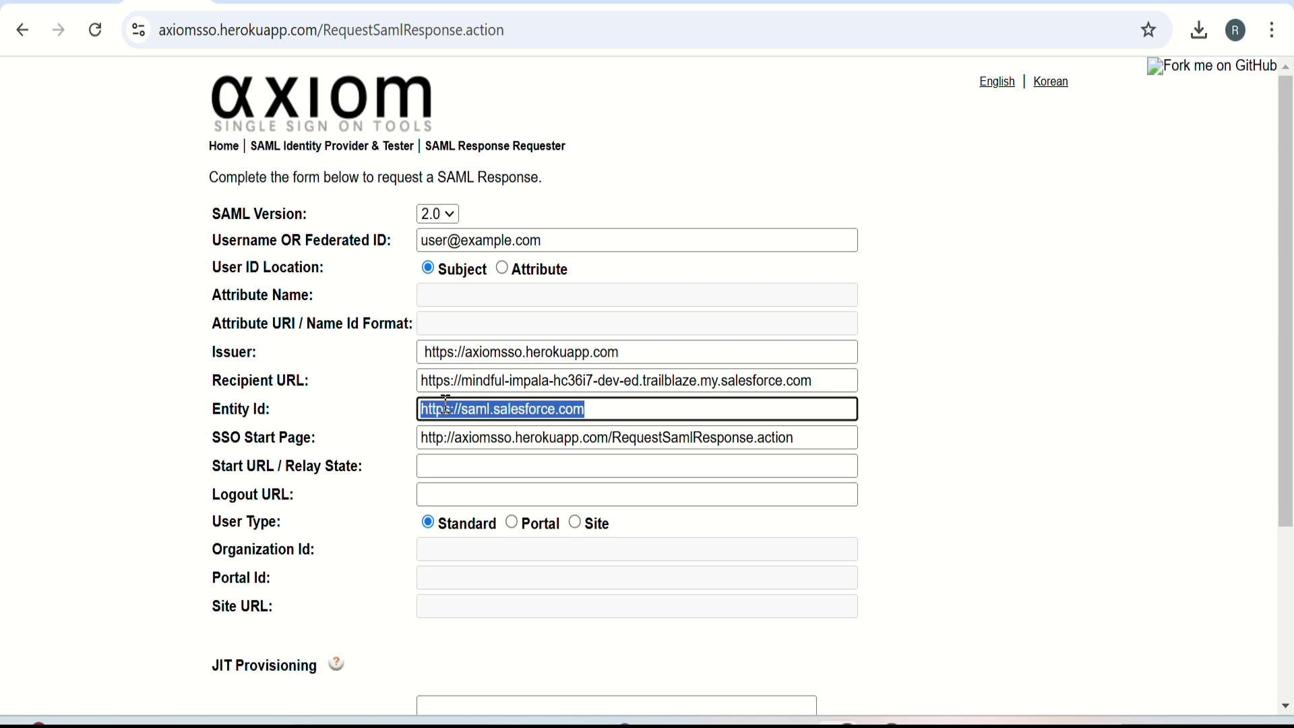
{"action": "right_click", "coordinate": [446, 405]}
{"action": "left_click", "coordinate": [536, 111]}
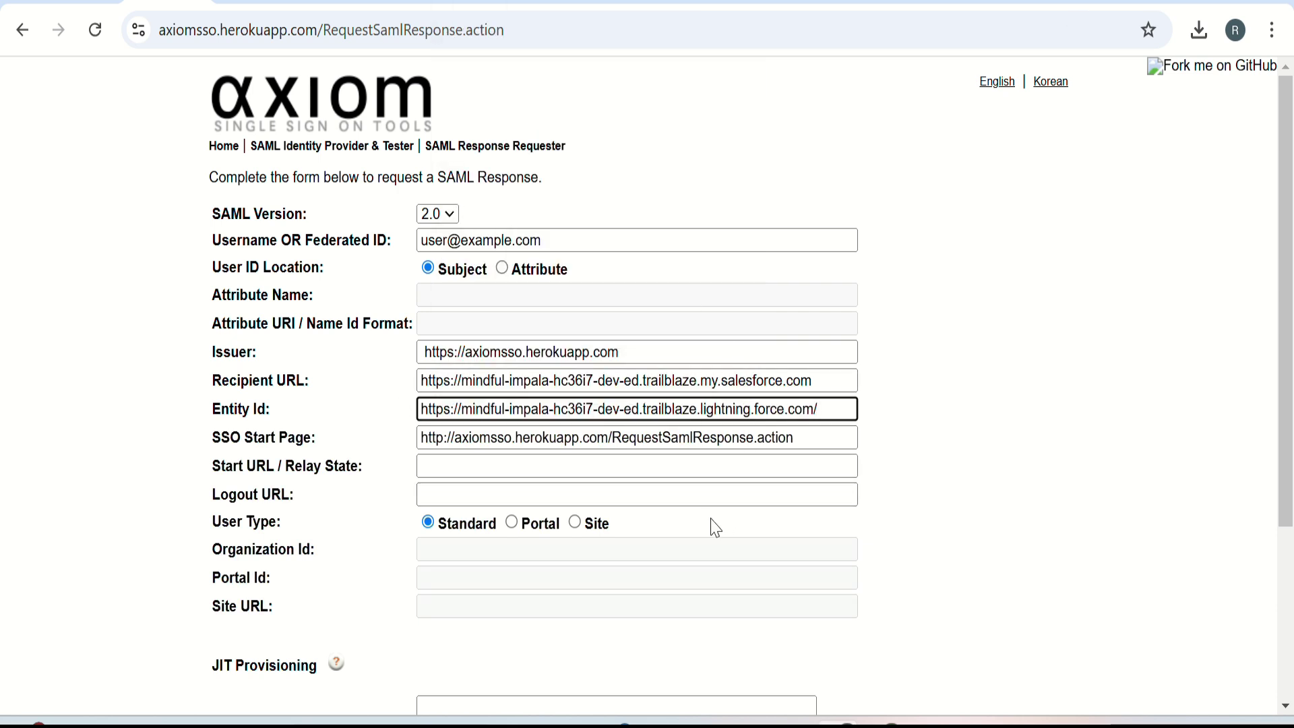
Step: Request the SAML response from the completed Axiom form, leaving the remaining fields at their defaults
{"action": "left_click", "coordinate": [538, 5]}
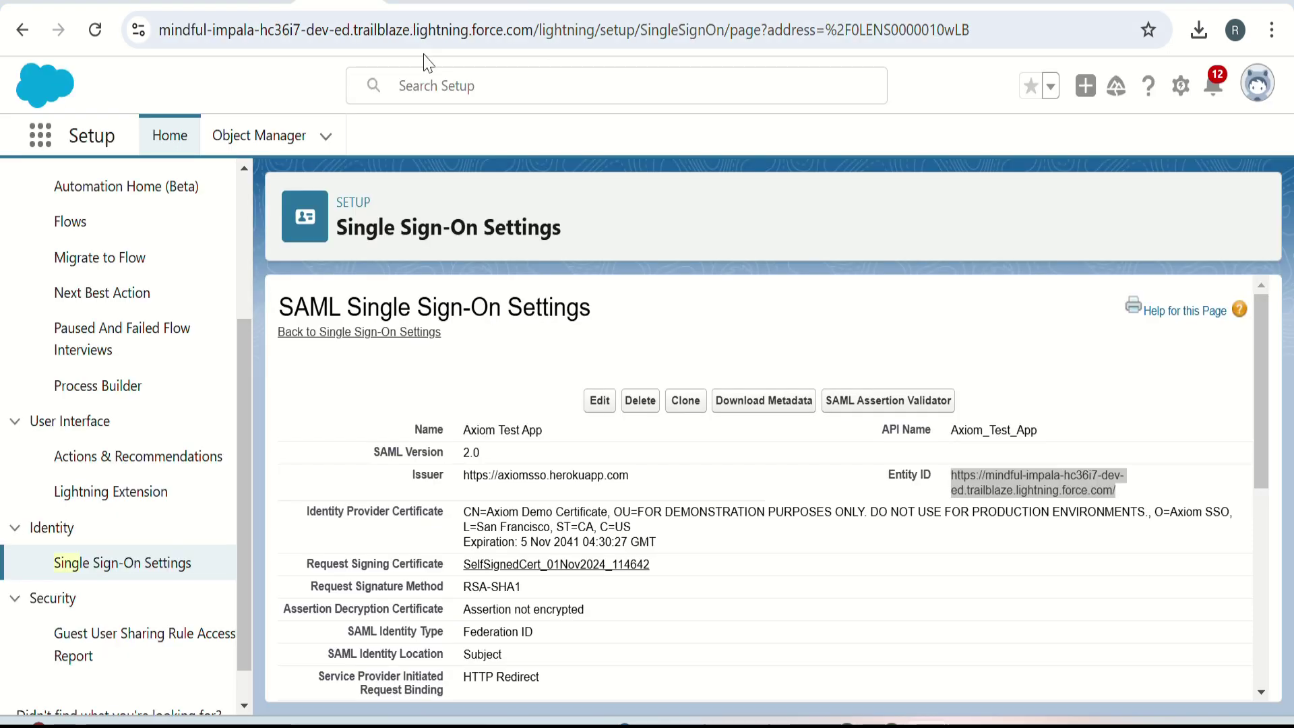
{"action": "left_click", "coordinate": [195, 4]}
{"action": "scroll", "coordinate": [627, 525], "scroll_direction": "down", "scroll_amount": 3}
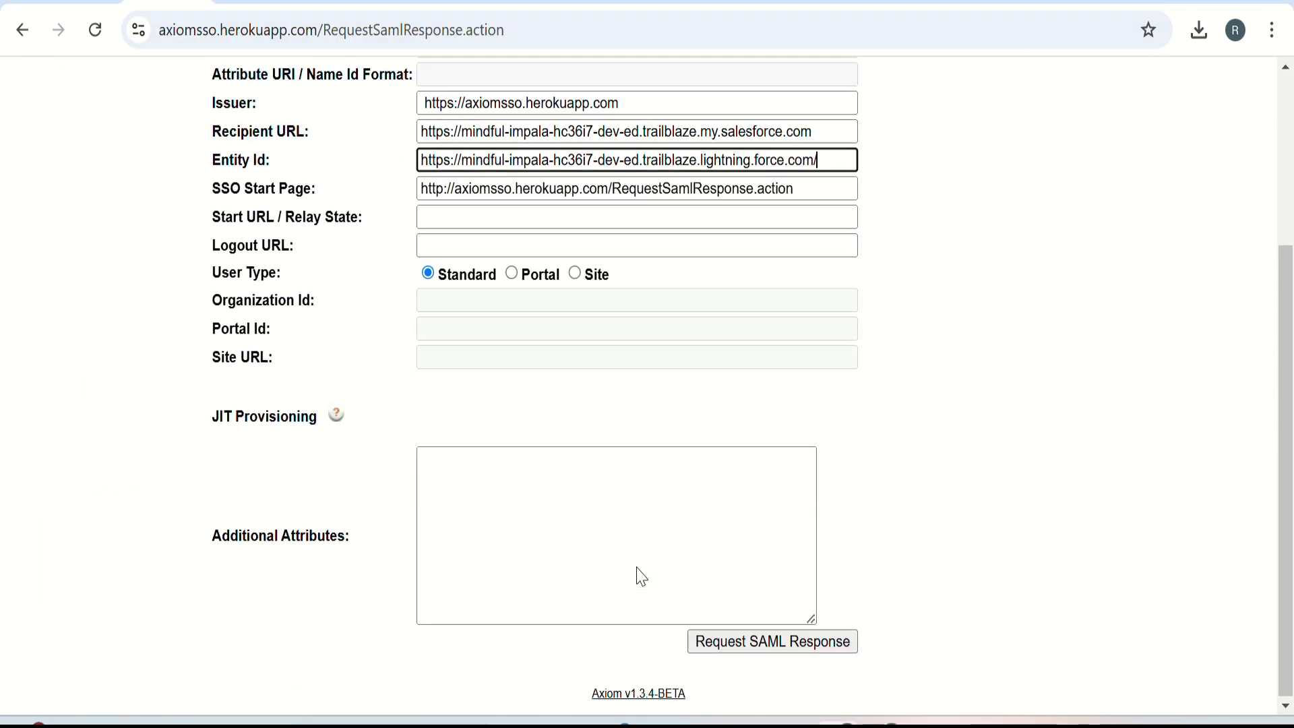
{"action": "left_click", "coordinate": [802, 649]}
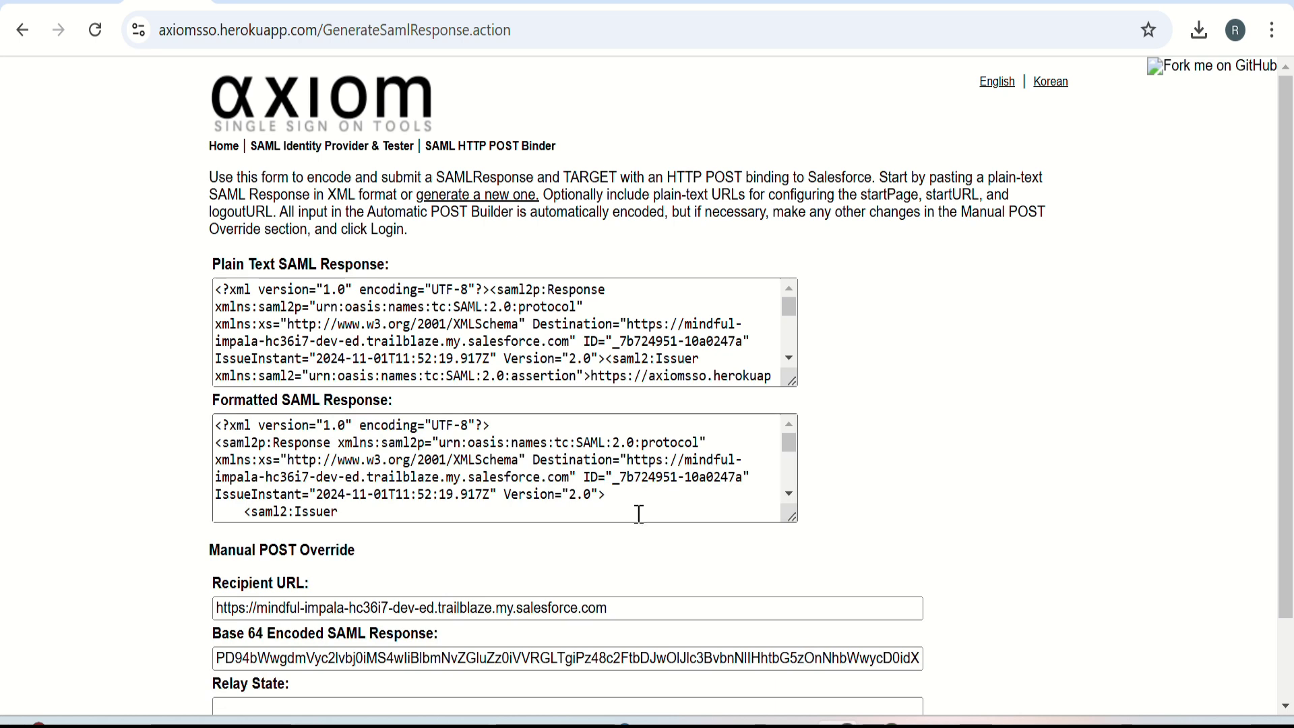
Step: Log in to Salesforce from Axiom with the generated SAML response
{"action": "scroll", "coordinate": [939, 536], "scroll_direction": "down", "scroll_amount": 1}
{"action": "scroll", "coordinate": [939, 535], "scroll_direction": "down", "scroll_amount": 1}
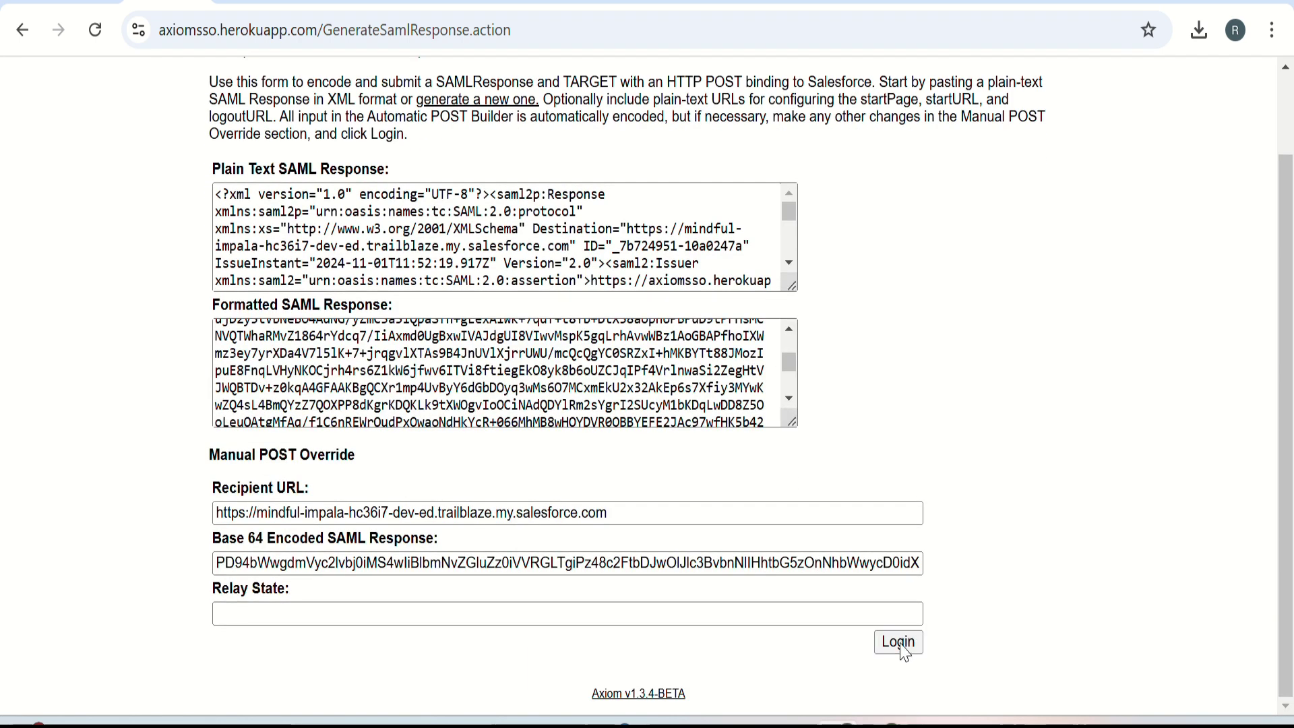
{"action": "left_click", "coordinate": [901, 644]}
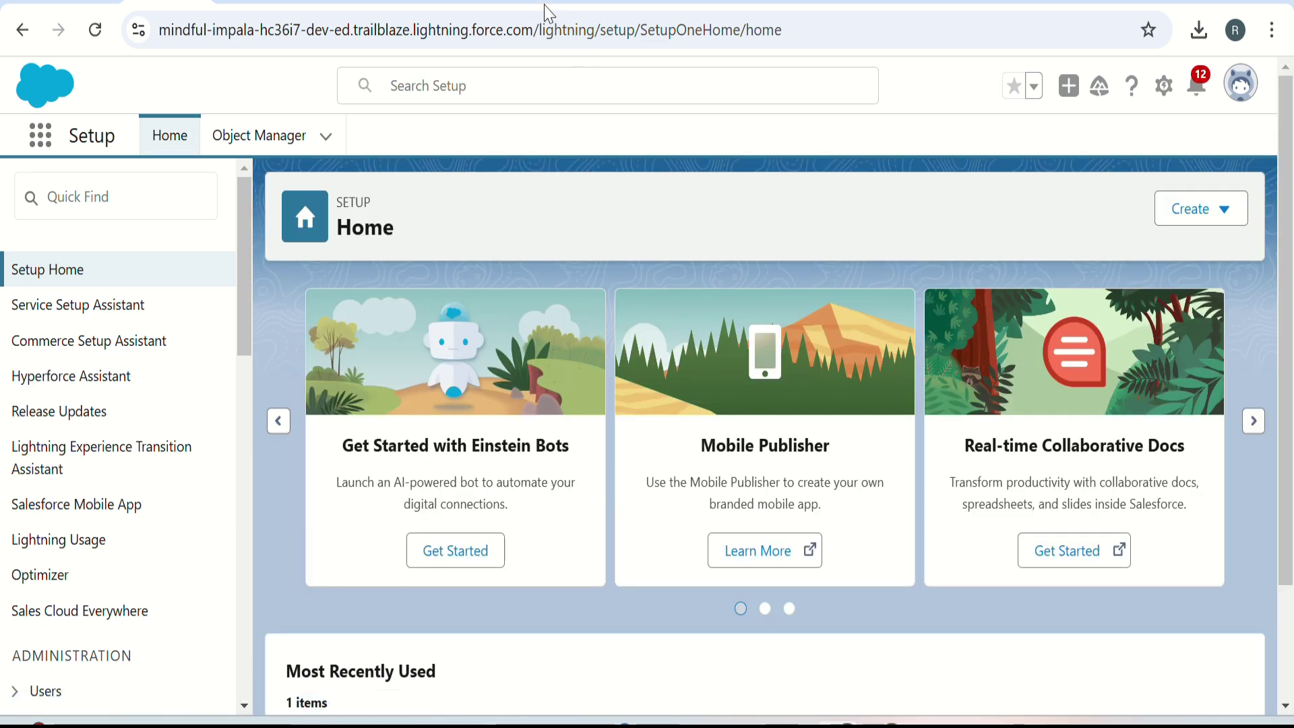
Step: Return to the Trailhead single sign-on unit and submit the 500-point challenge for checking
{"action": "left_click", "coordinate": [548, 6]}
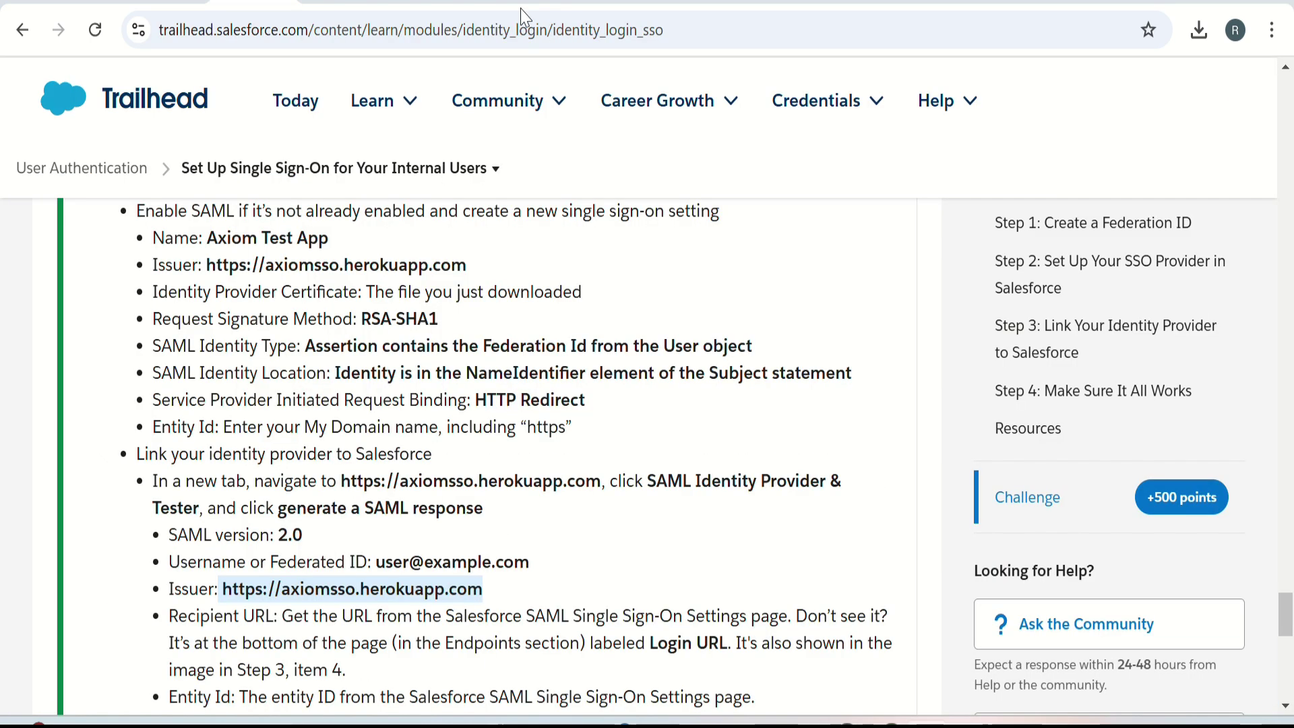
{"action": "scroll", "coordinate": [344, 442], "scroll_direction": "down", "scroll_amount": 8}
{"action": "left_click", "coordinate": [278, 287]}
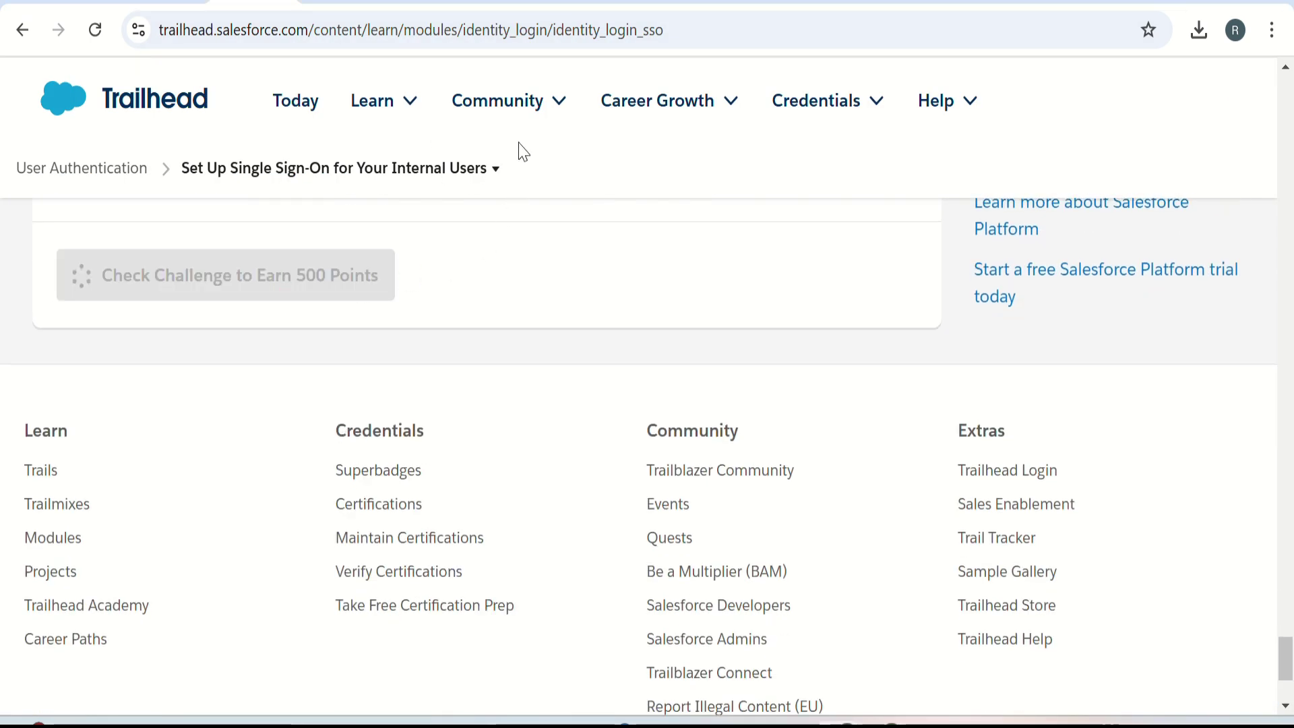